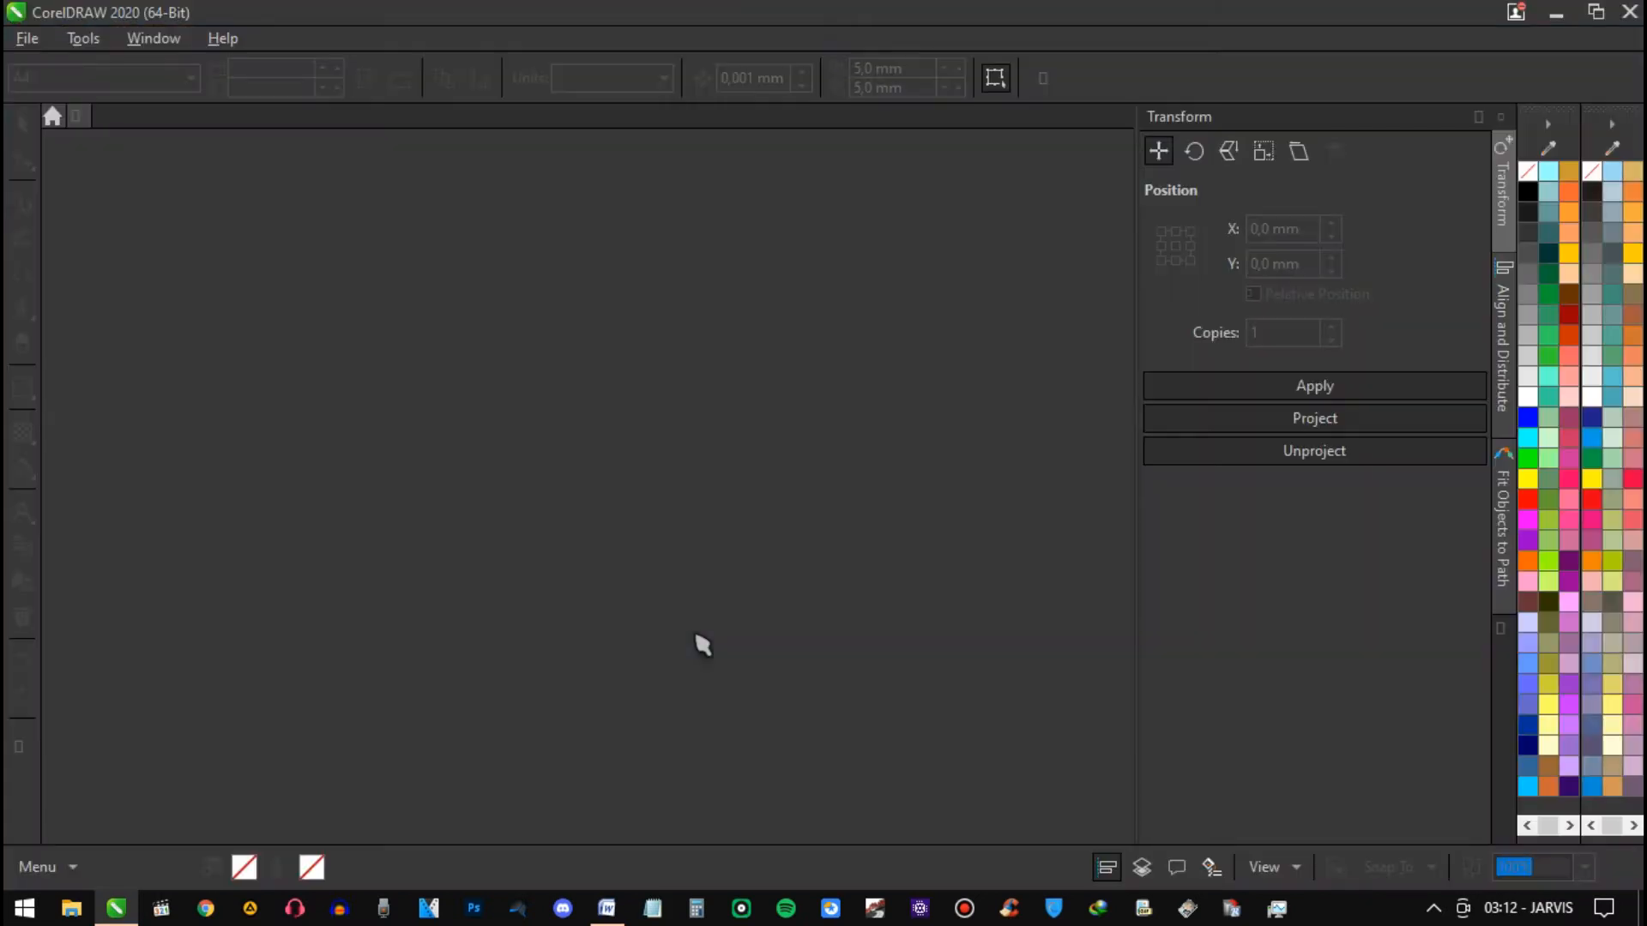
Step: Create a new A4 document, paste the copied logo image into it and center the image on the page
left_click(683, 525)
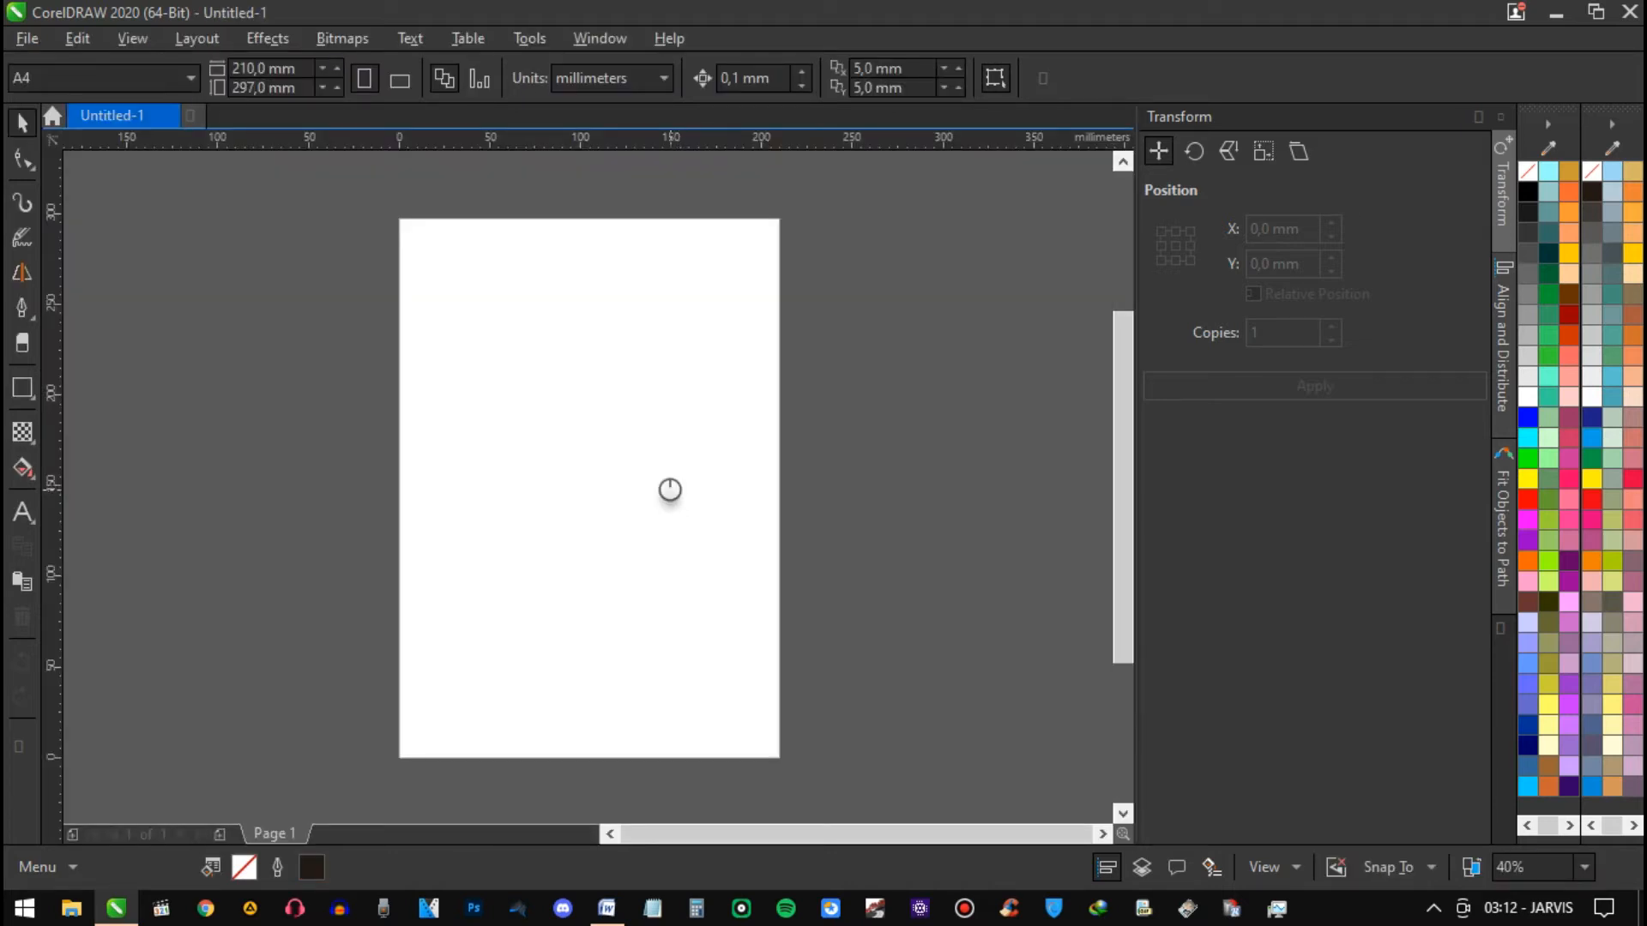
key("ctrl+v")
left_click(740, 525)
key("p")
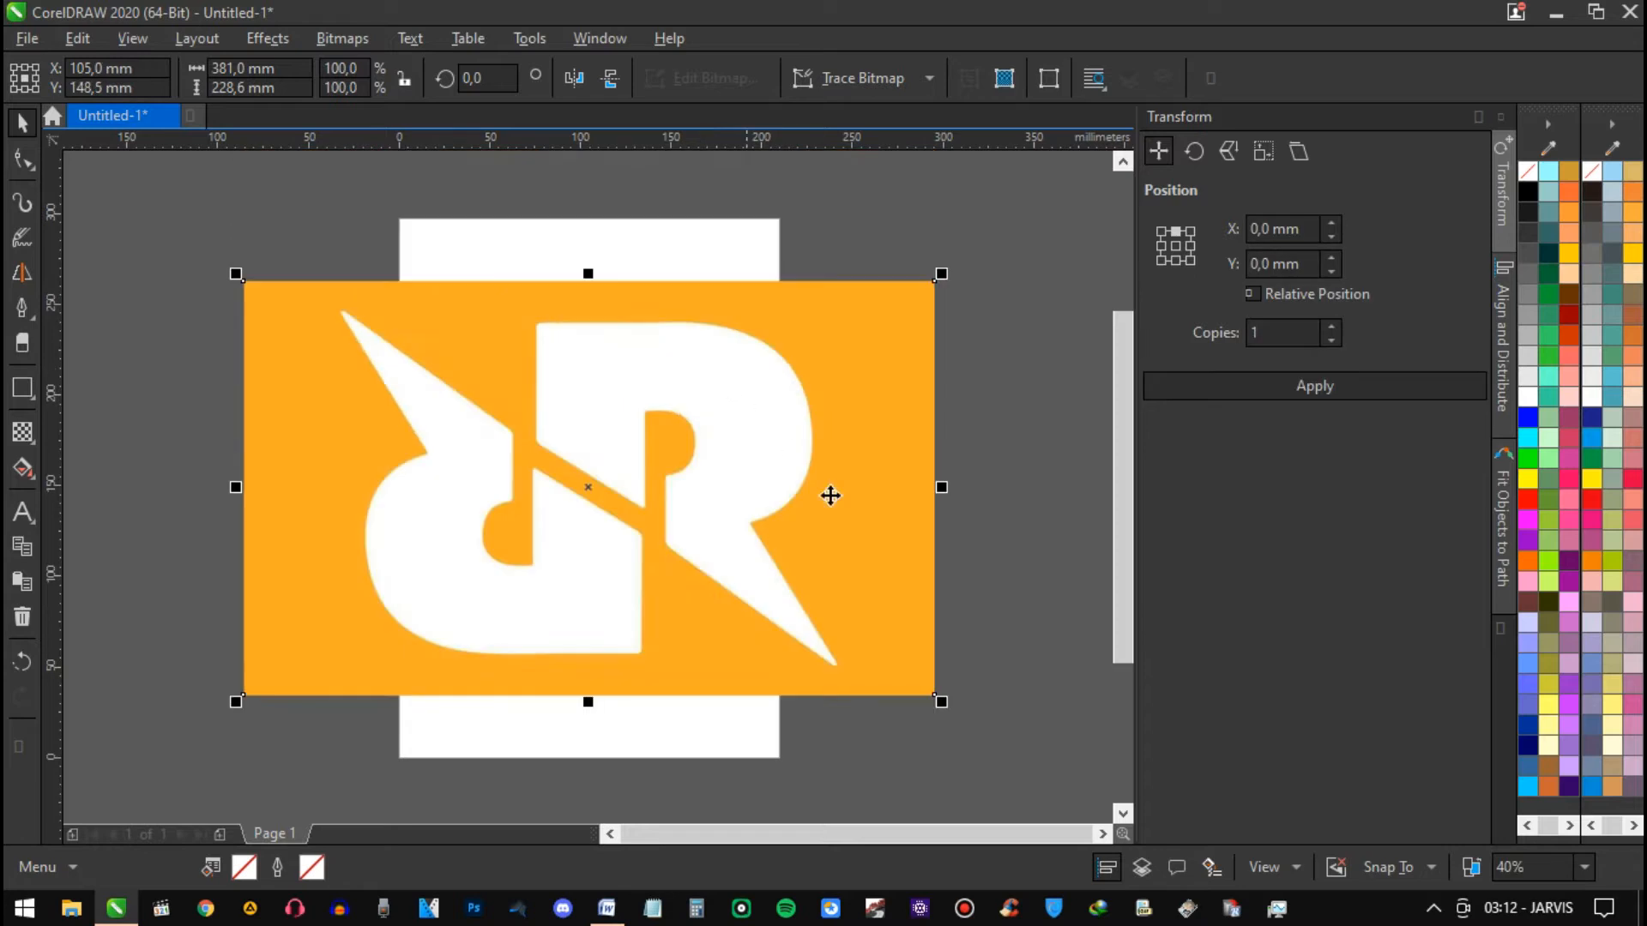
Step: Set the page dimensions to 500 mm wide by 500 mm high
left_click(1002, 530)
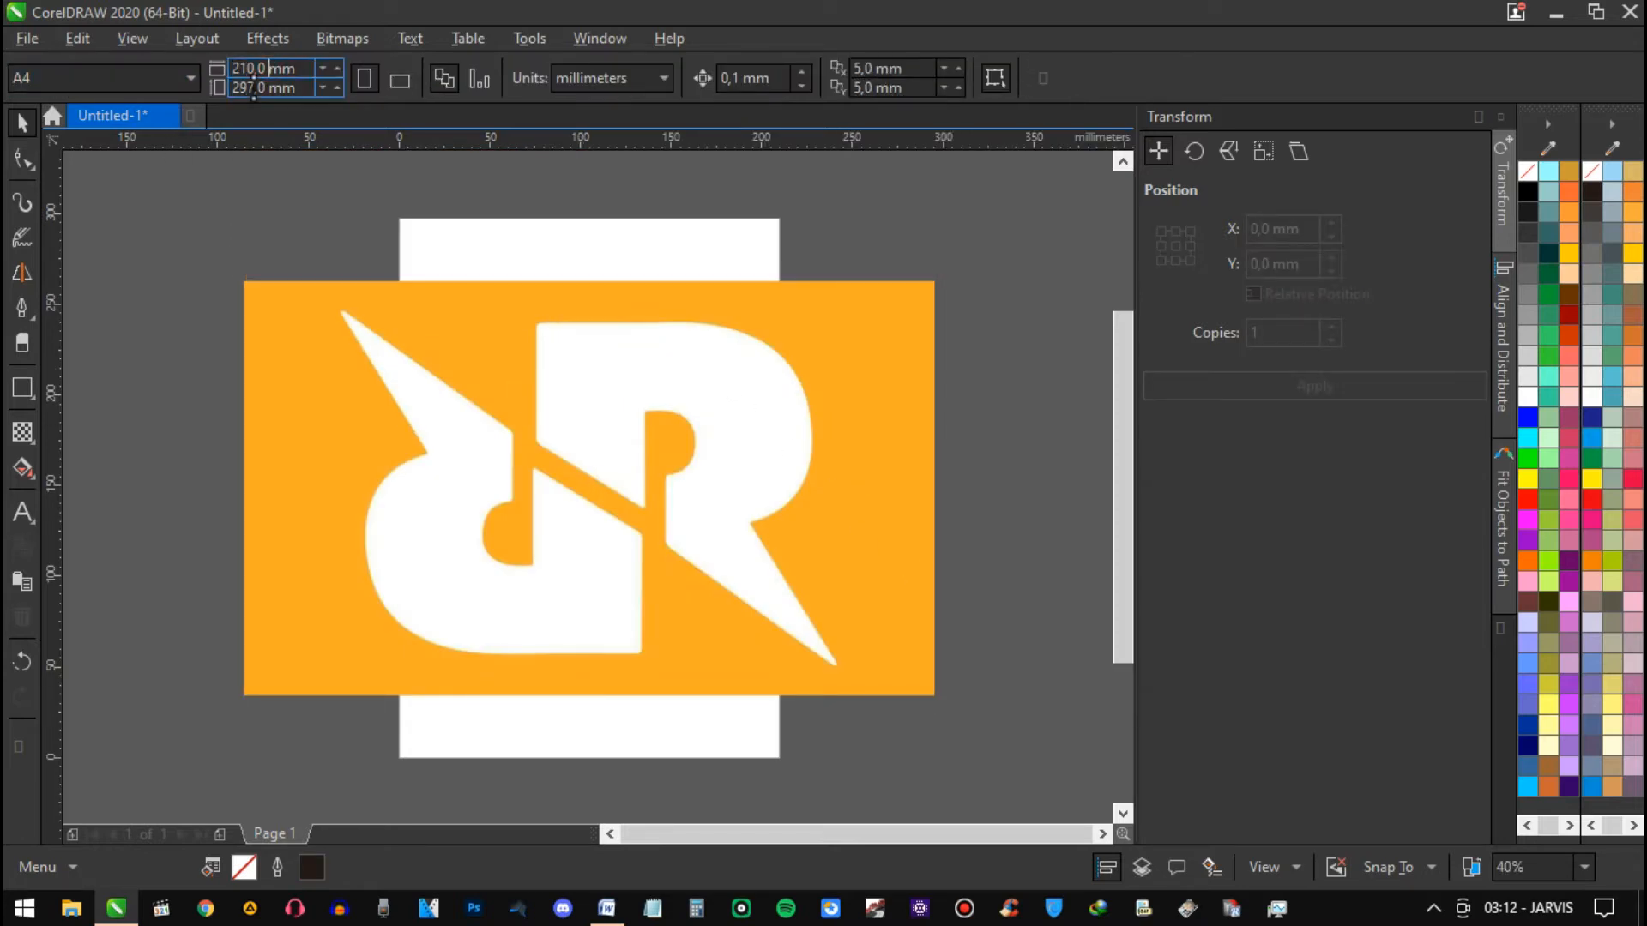
left_click(253, 72)
type("500")
key("Tab")
type("500")
key("Return")
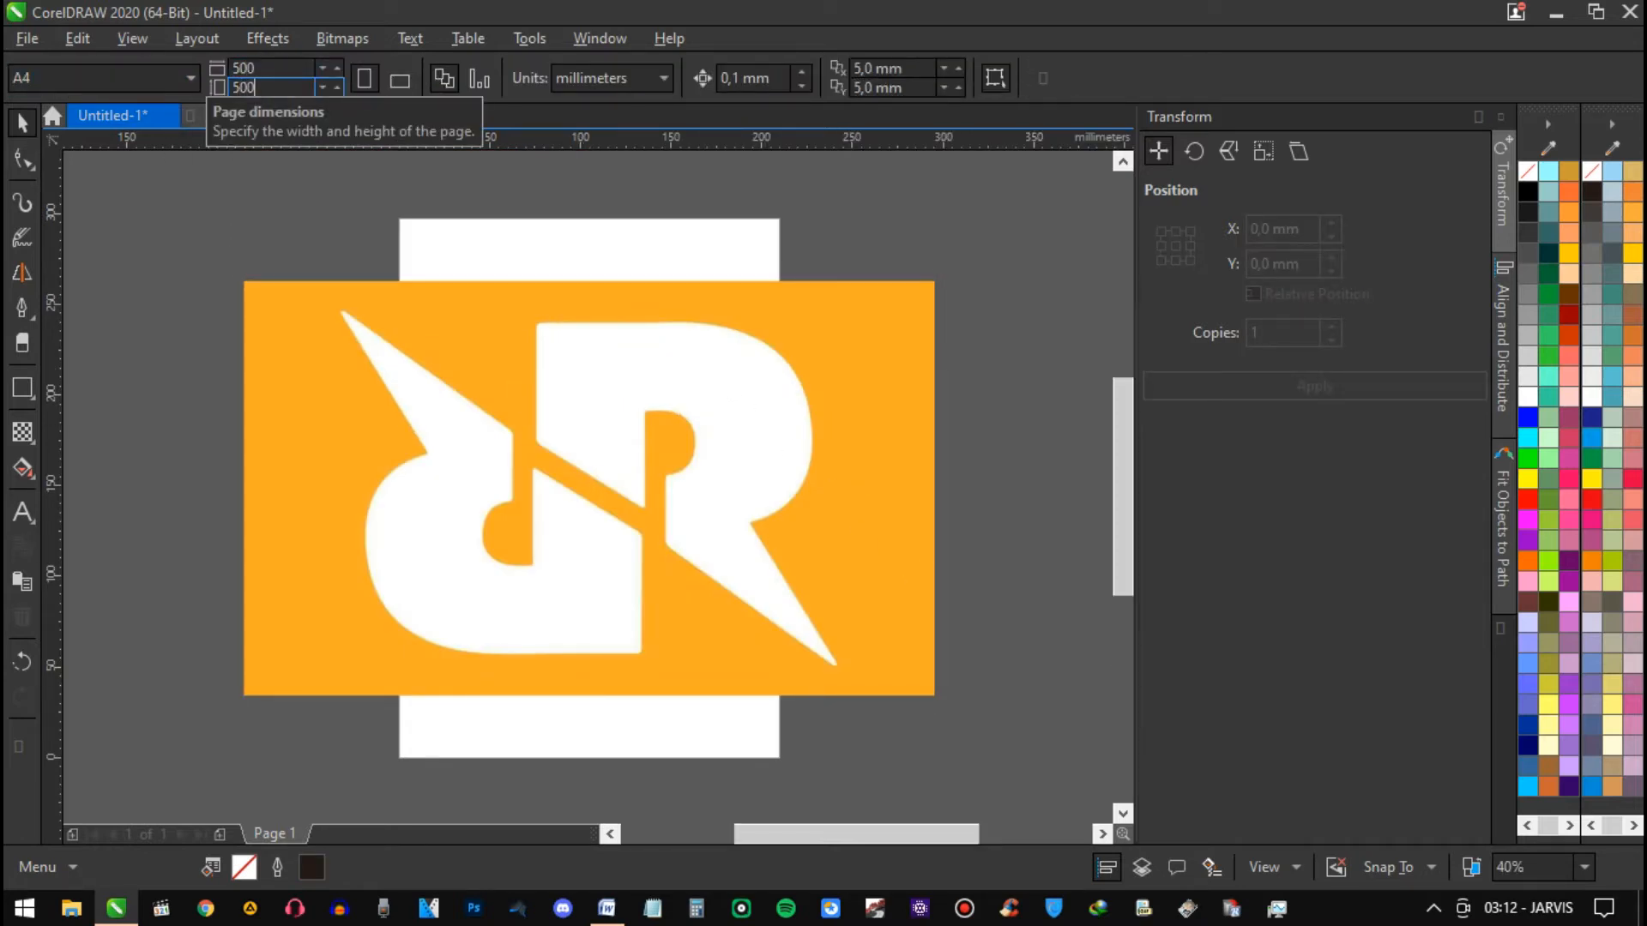
Step: Place the logo image at about the center of the resized page and lock it
scroll(621, 396, "down", 5)
left_click_drag(621, 396, 619, 369)
key("ctrl+z")
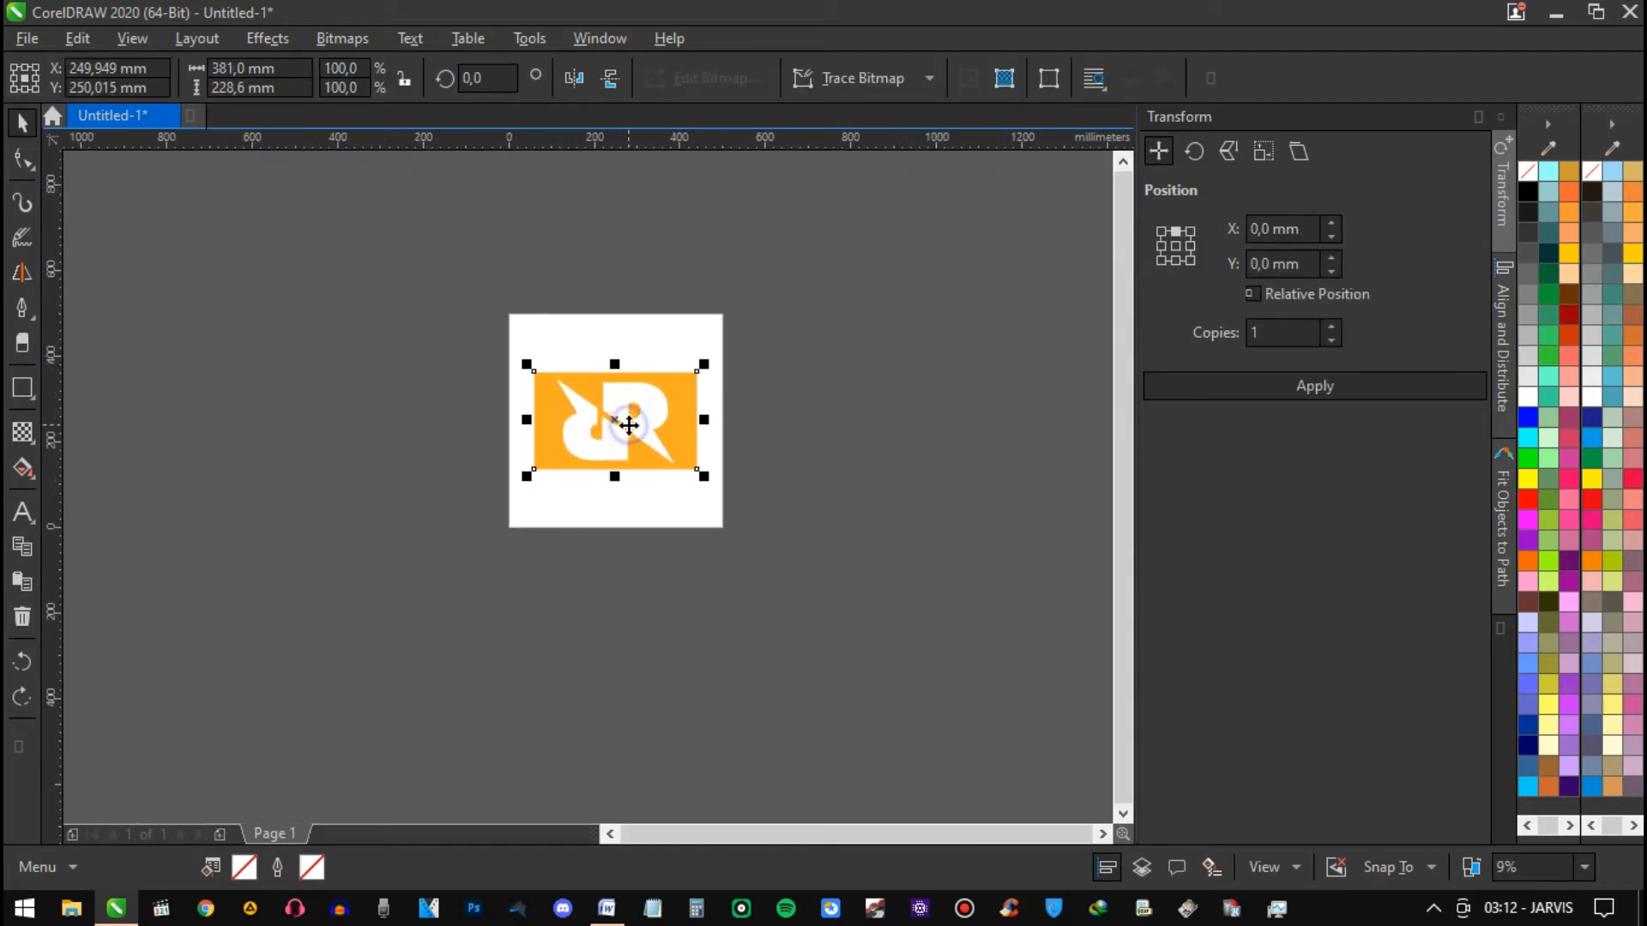
right_click(621, 426)
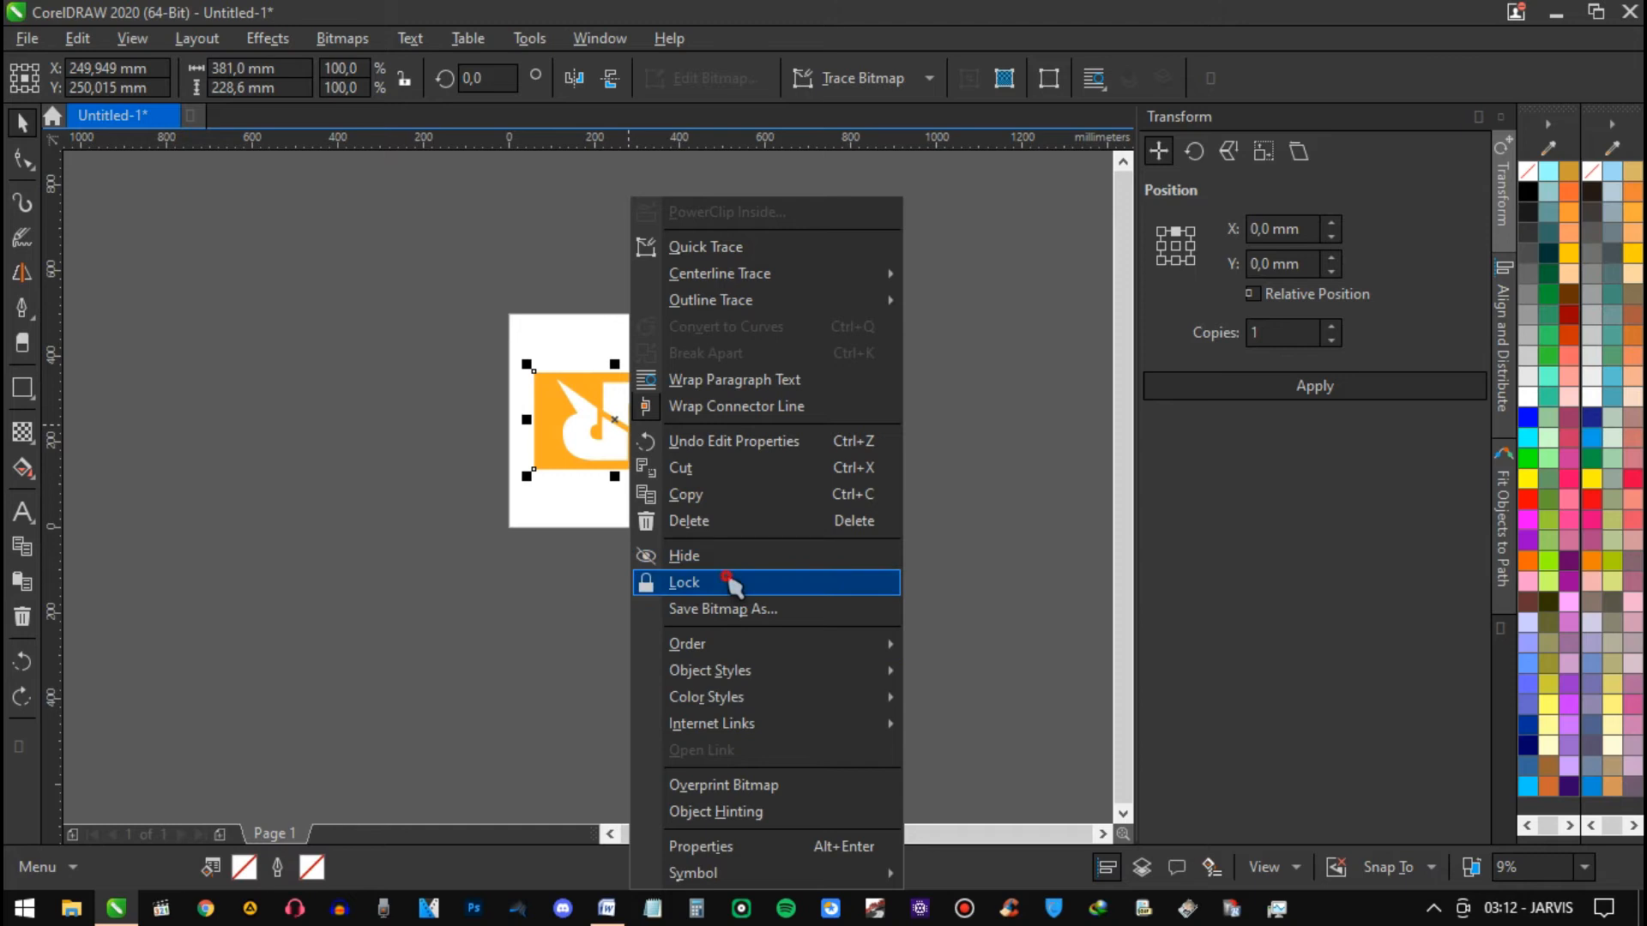
left_click(839, 581)
Step: Draw a rectangle about 49 × 60 mm over the upright R's stem and nudge it onto the stem's upper-left corner
scroll(602, 403, "up", 3)
left_click_drag(707, 297, 464, 305)
left_click(23, 388)
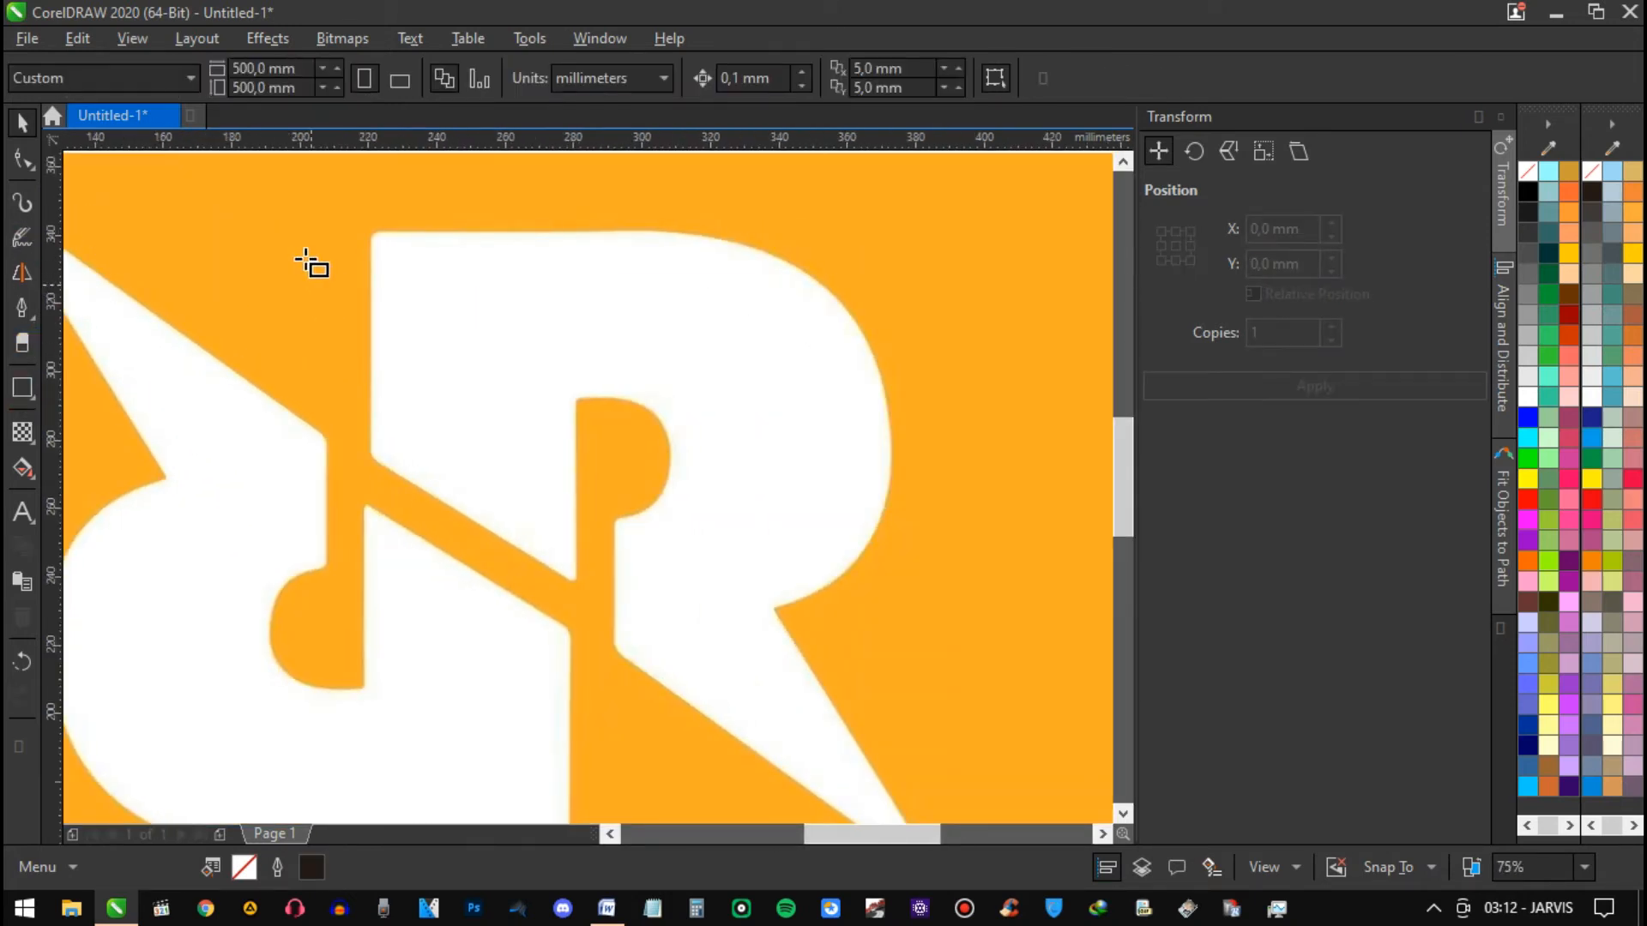
left_click_drag(366, 229, 531, 436)
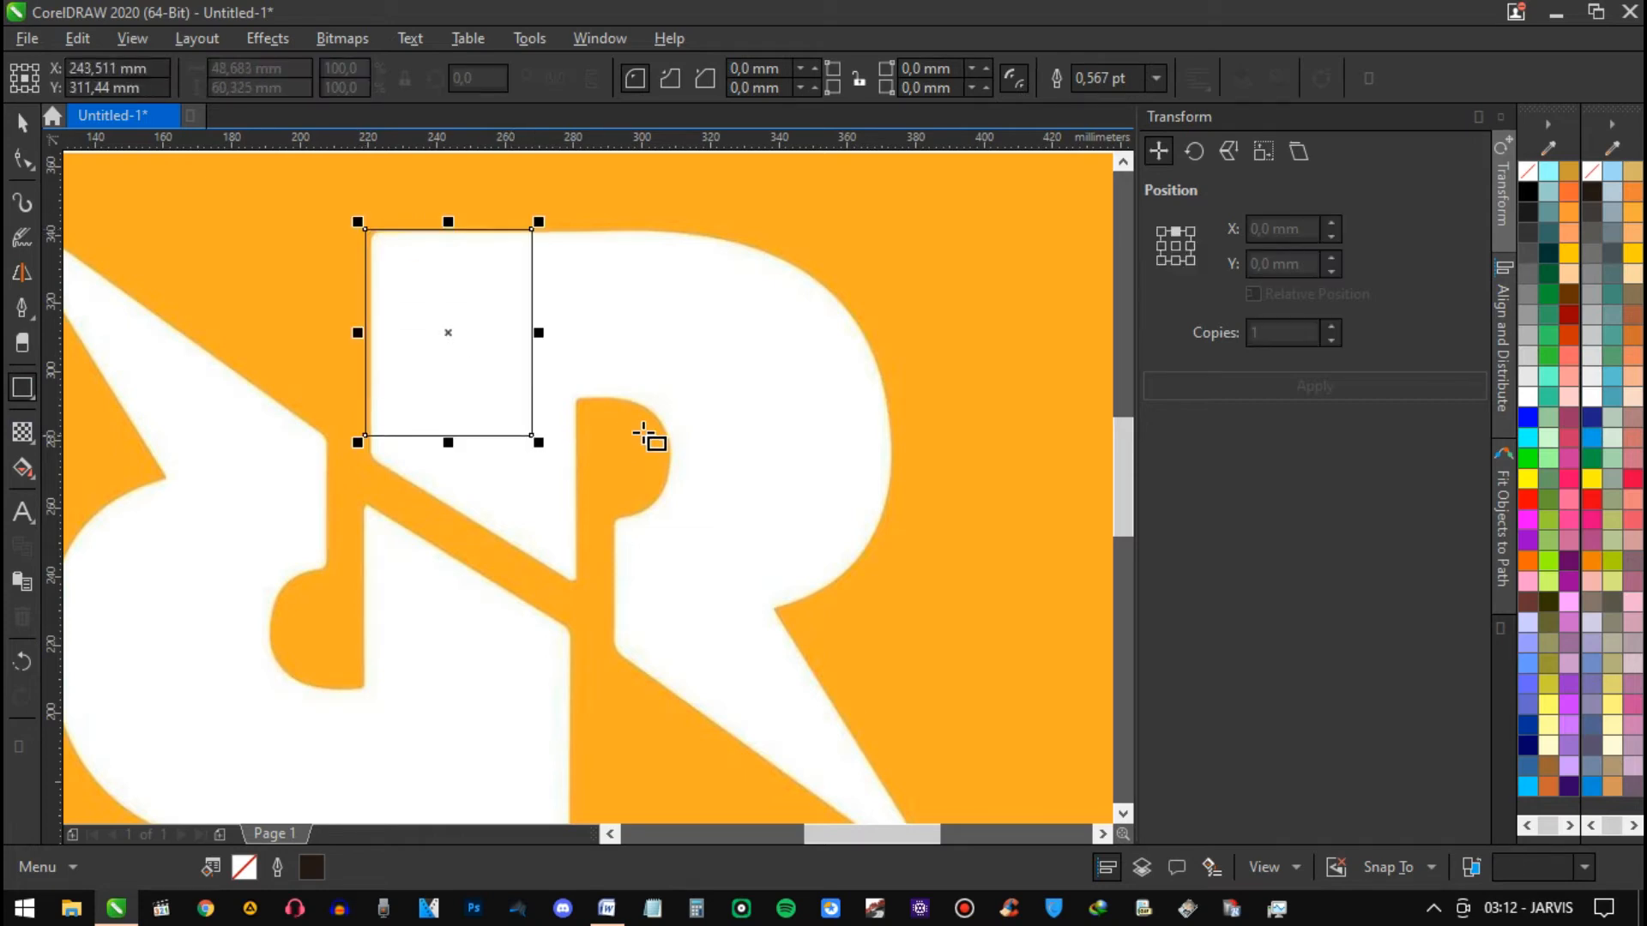
key("Right")
key("Right")
key("Down")
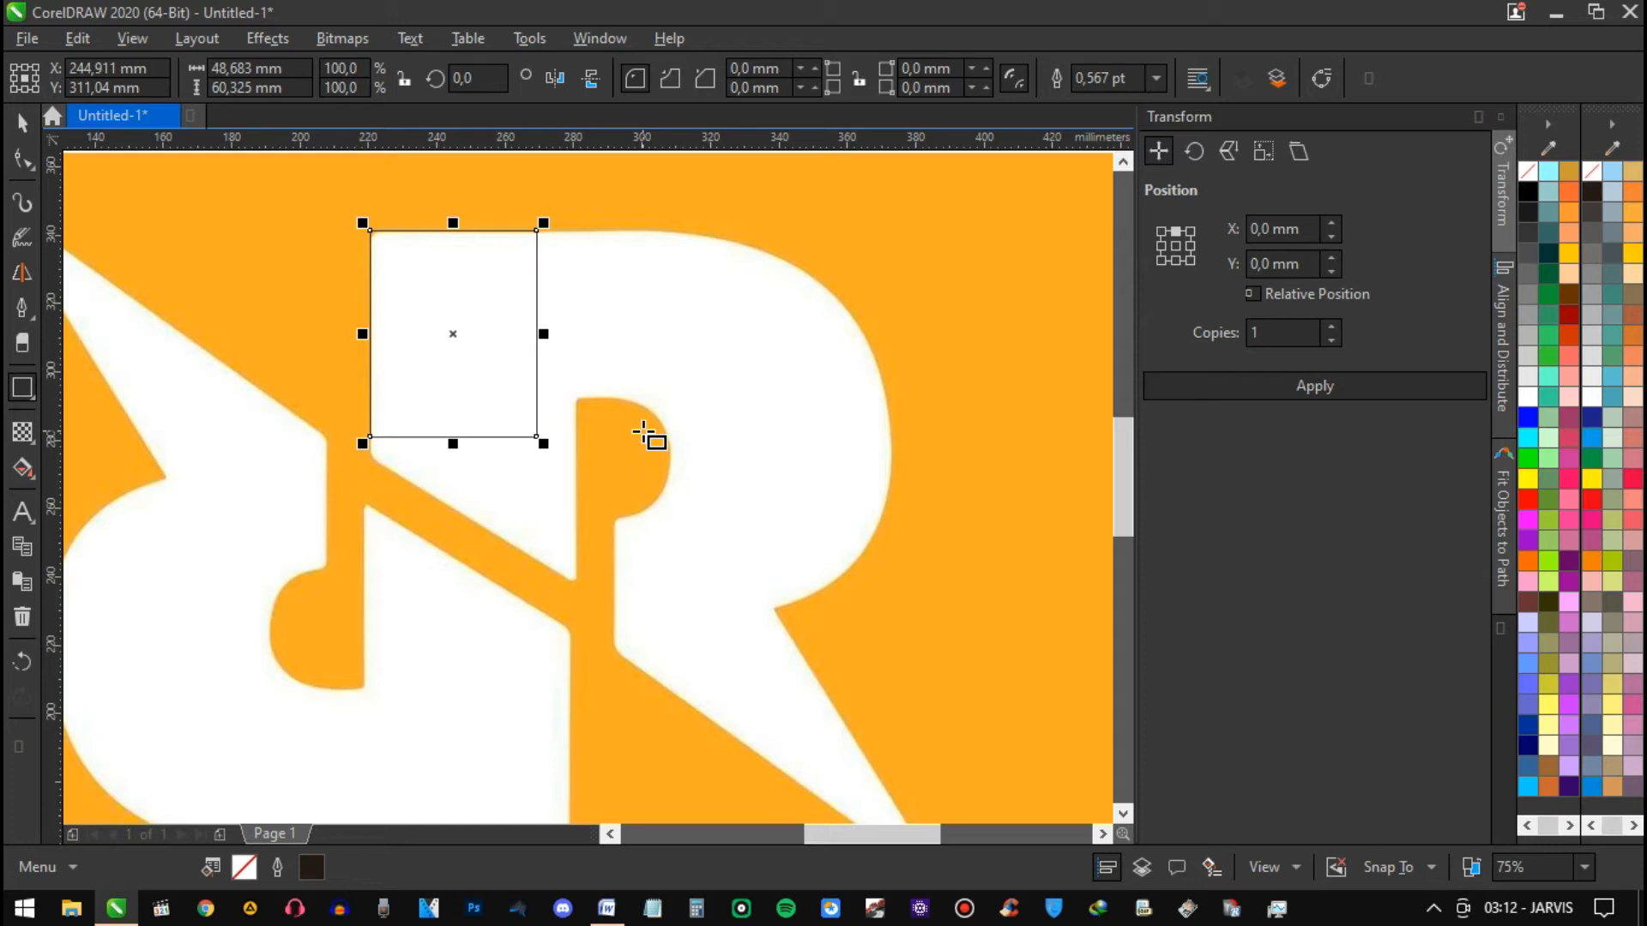
Step: Stretch the rectangle to about 60 × 103 mm to cover the R's stem down to its lowest point
left_click(454, 450)
left_click_drag(445, 492, 434, 607)
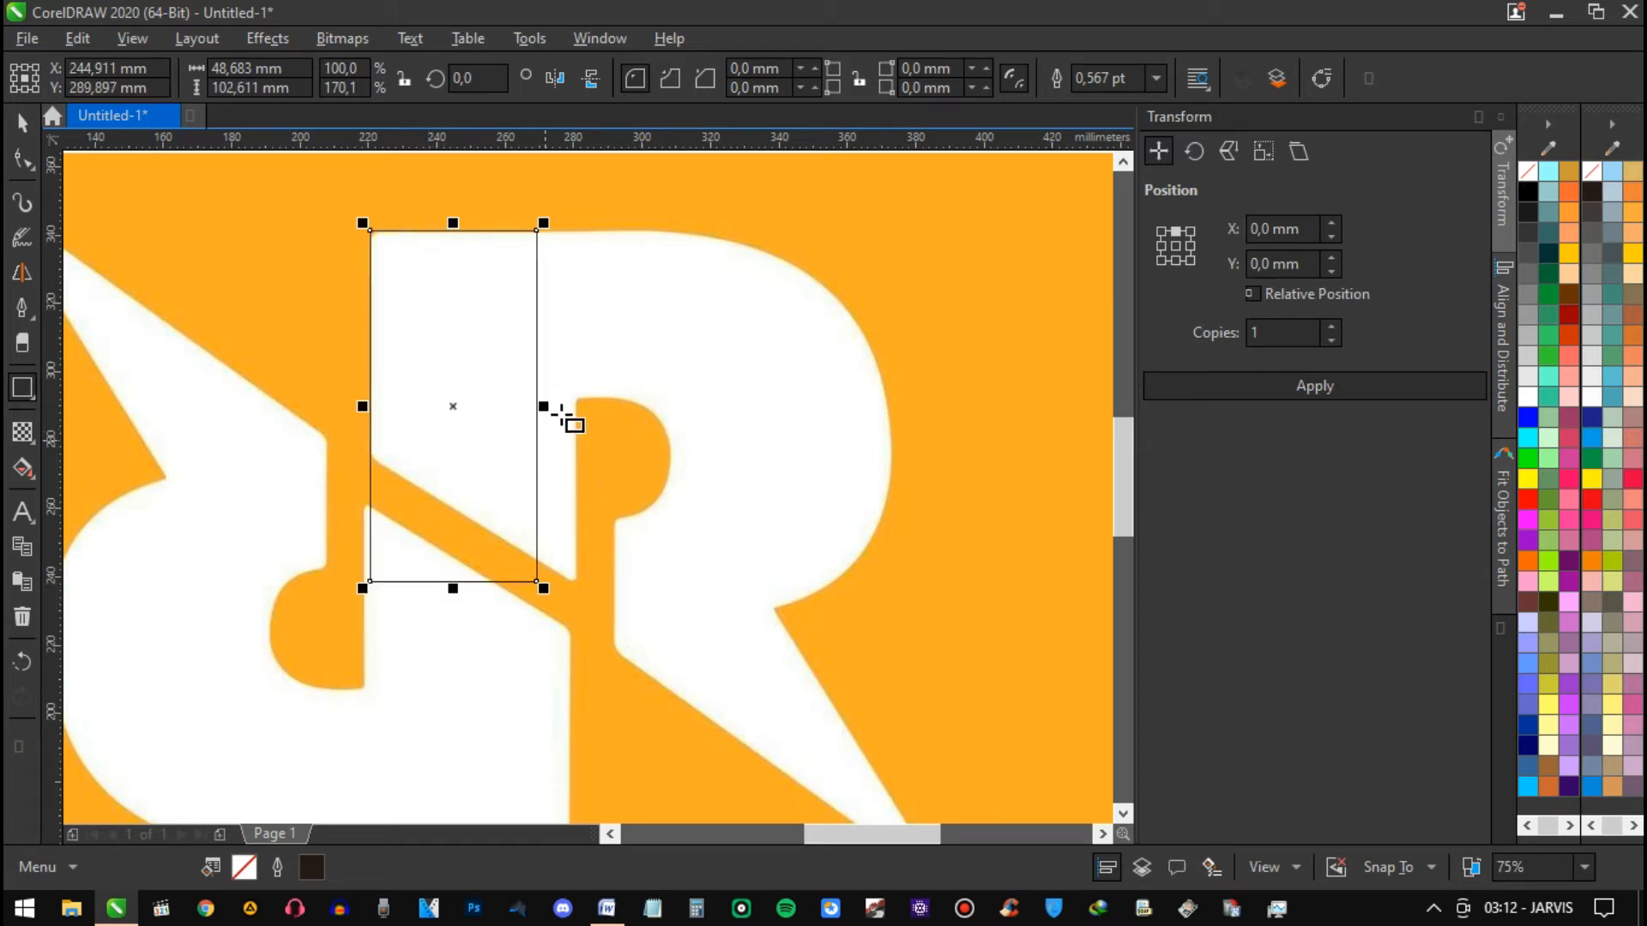
left_click_drag(543, 406, 584, 422)
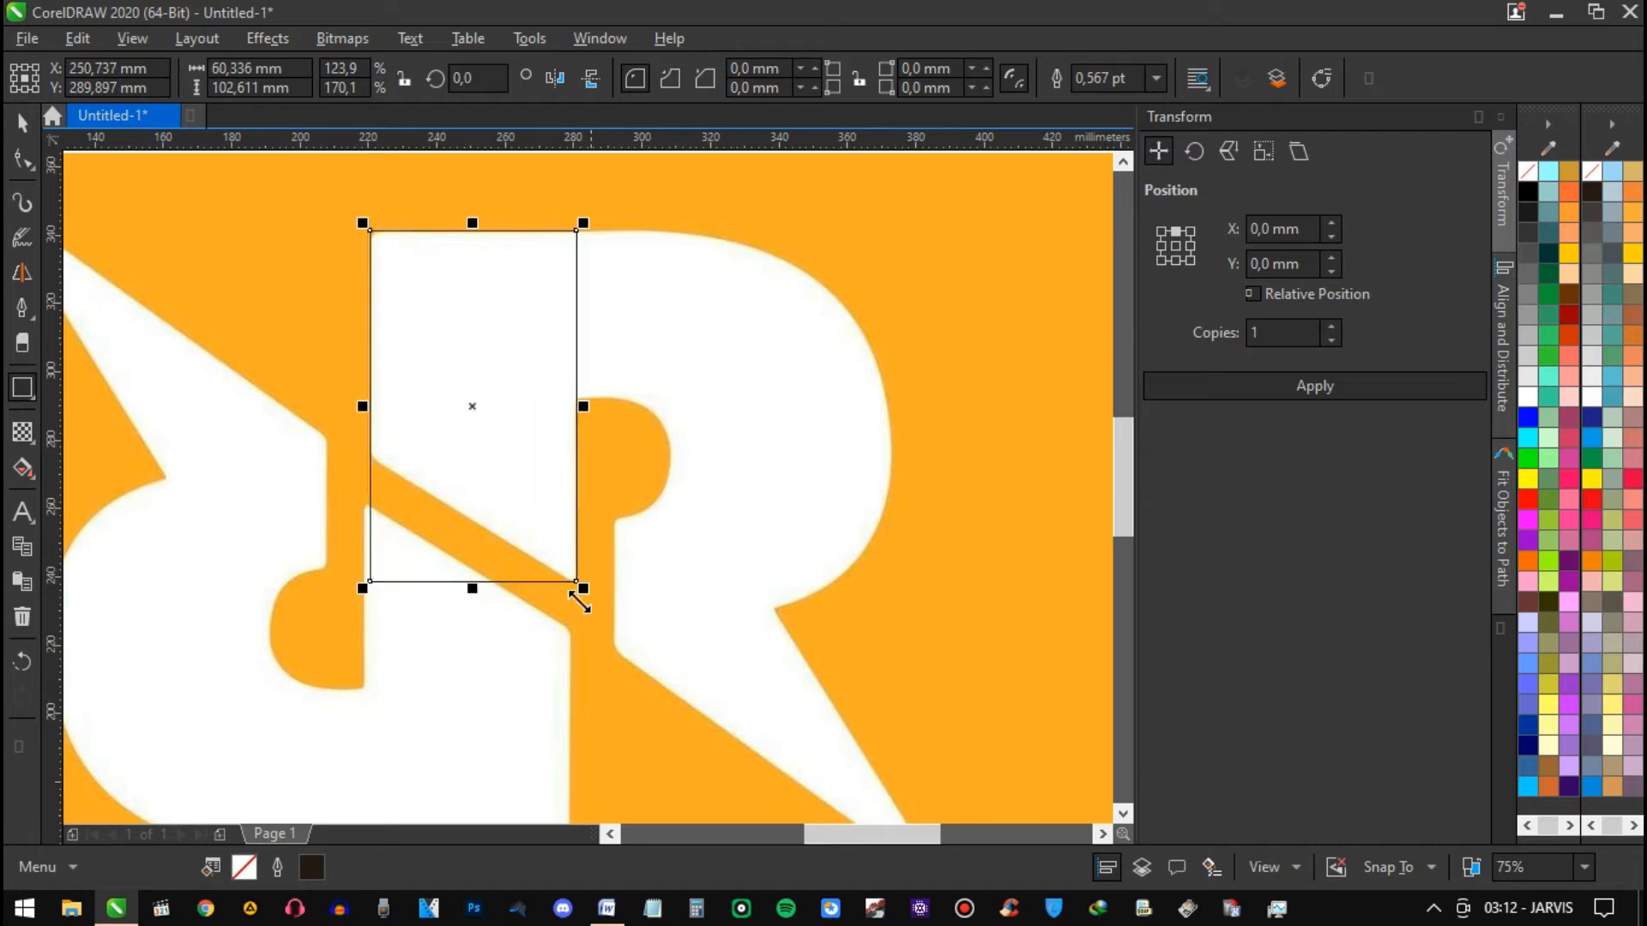
Step: Convert the rectangle to curves and move its bottom nodes so the lower edge follows the stem's slanted cut
key("F10")
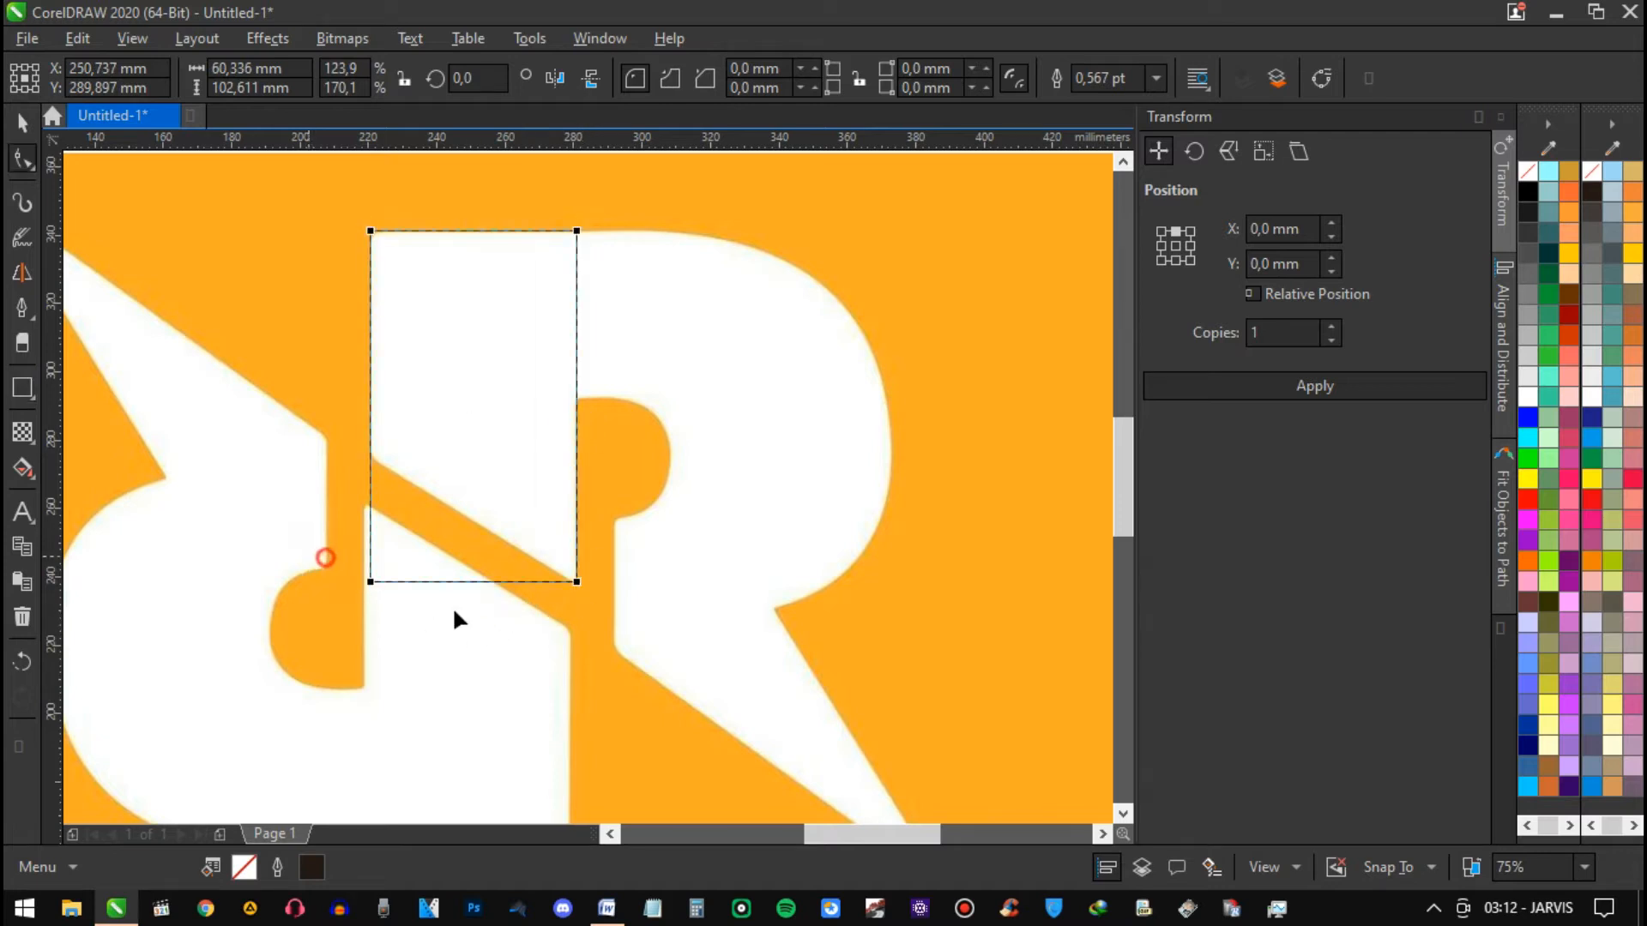
key("ctrl+q")
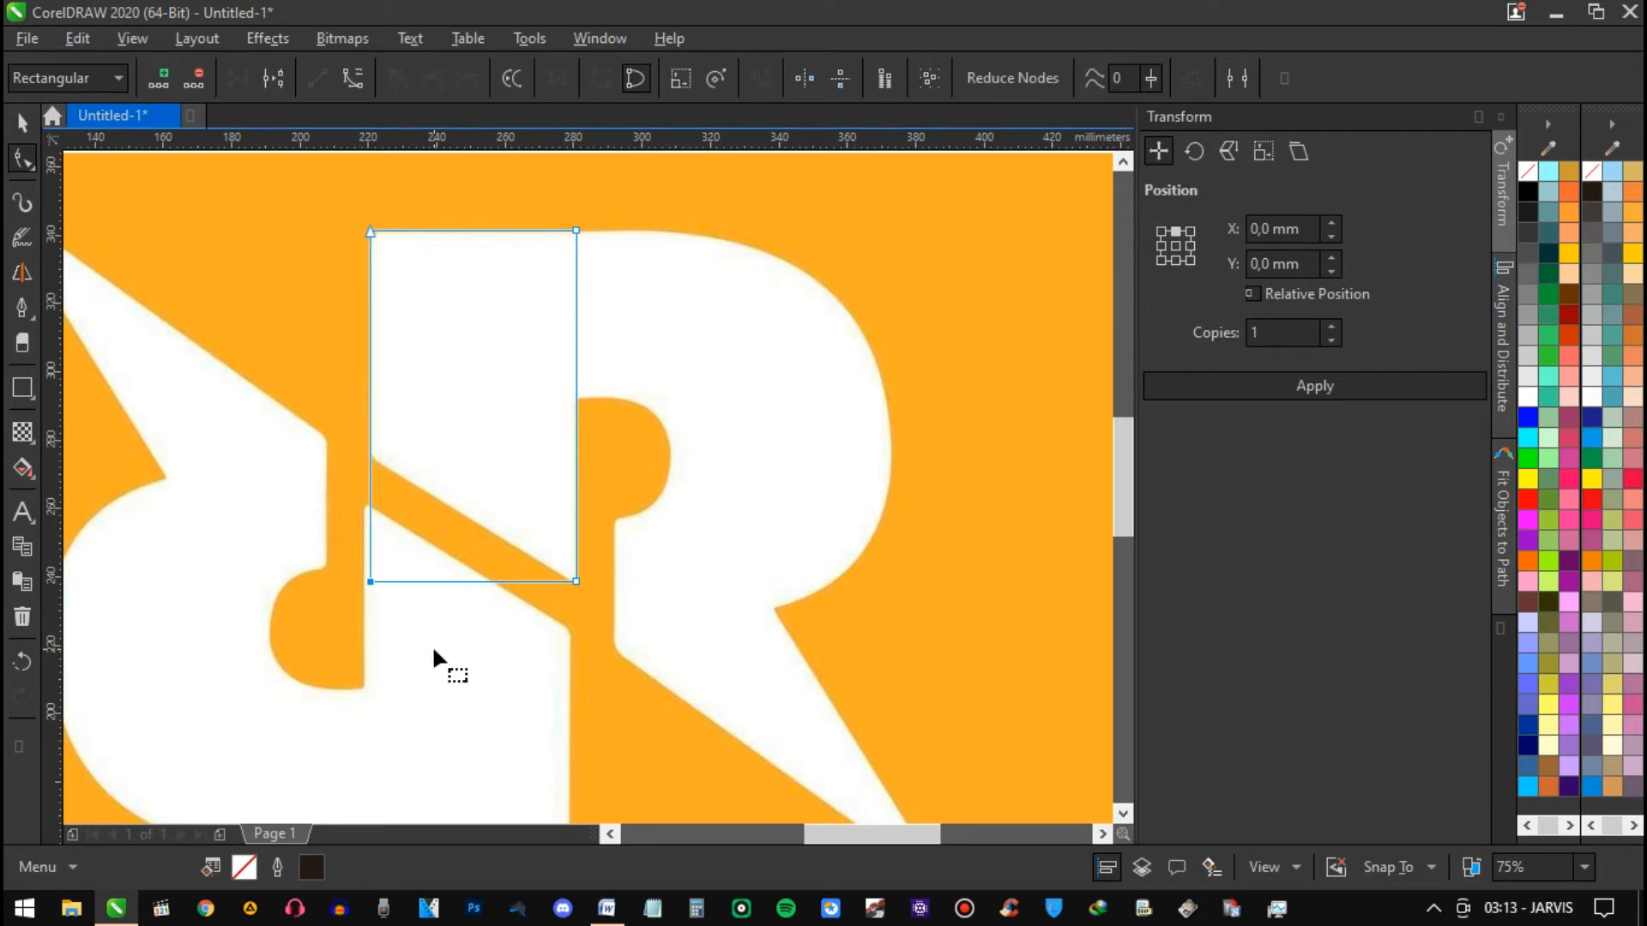
left_click_drag(369, 582, 380, 455)
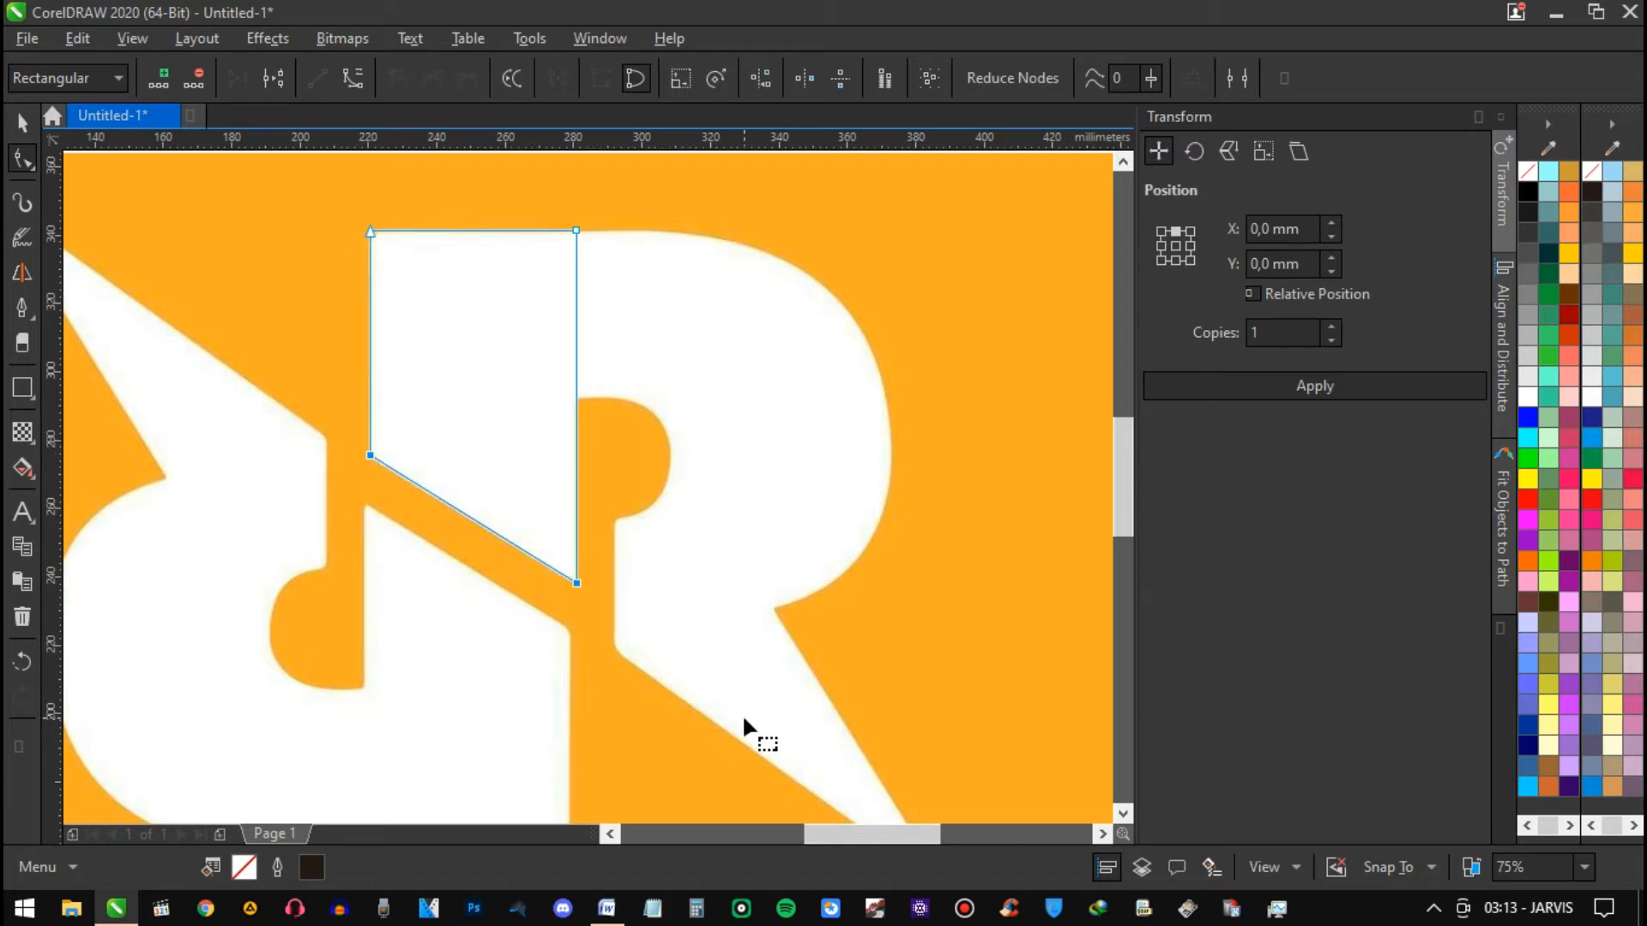
key("space")
Step: Draw a rectangle about 41 × 36 mm across the stem and the left part of the R's inner cutout
left_click_drag(831, 478, 718, 506)
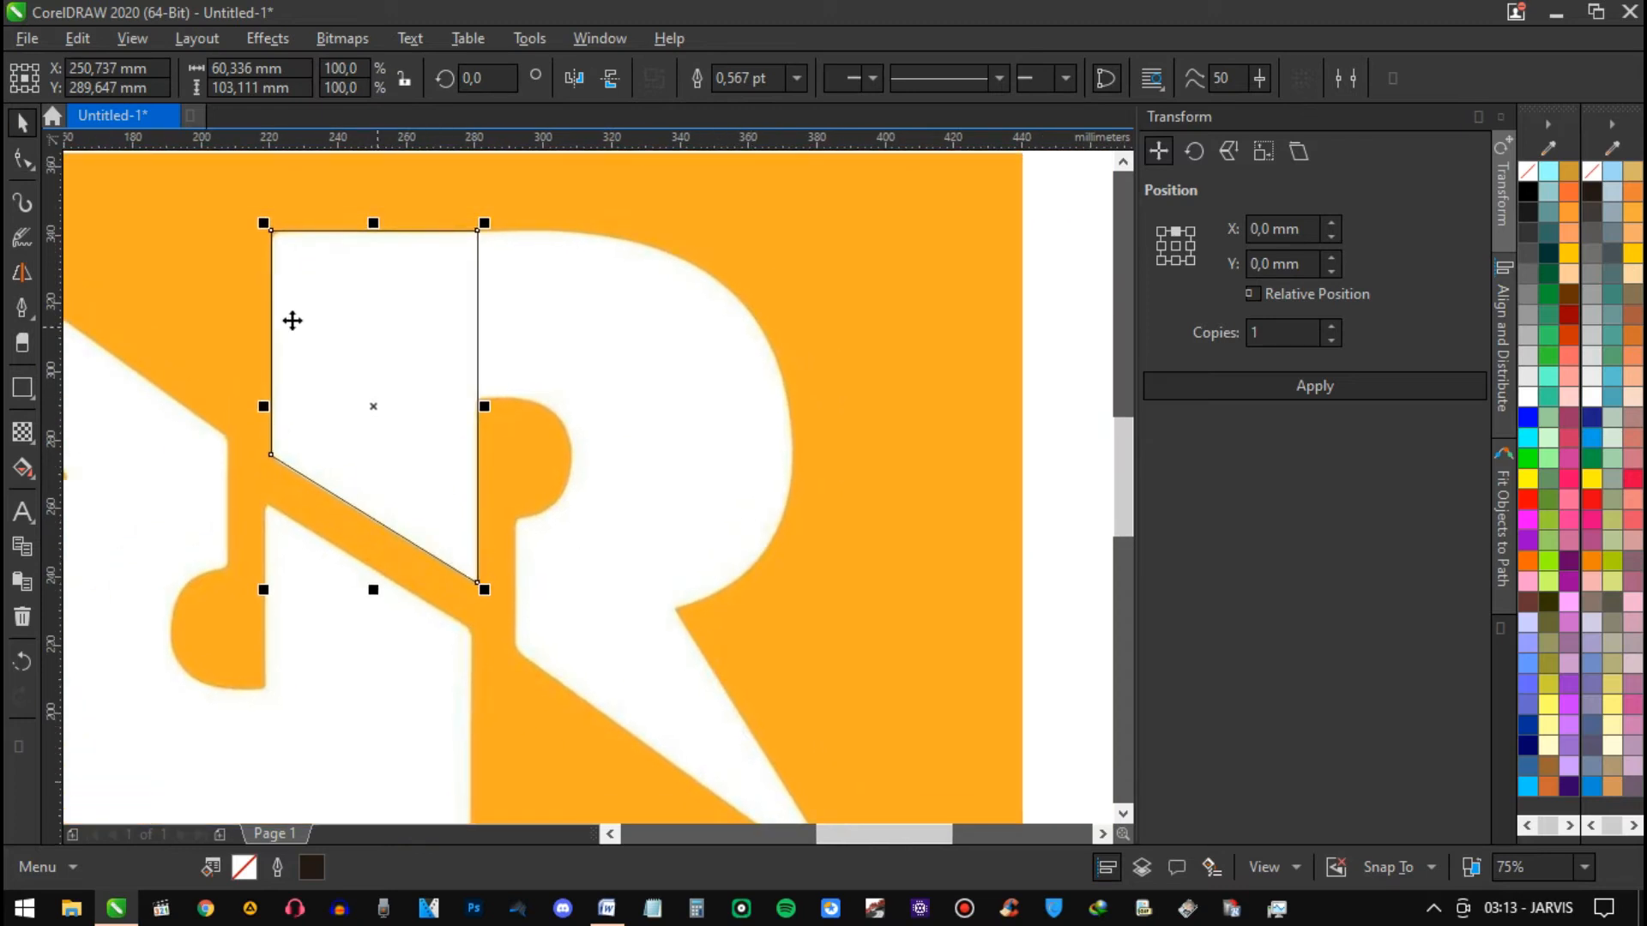
left_click(37, 322)
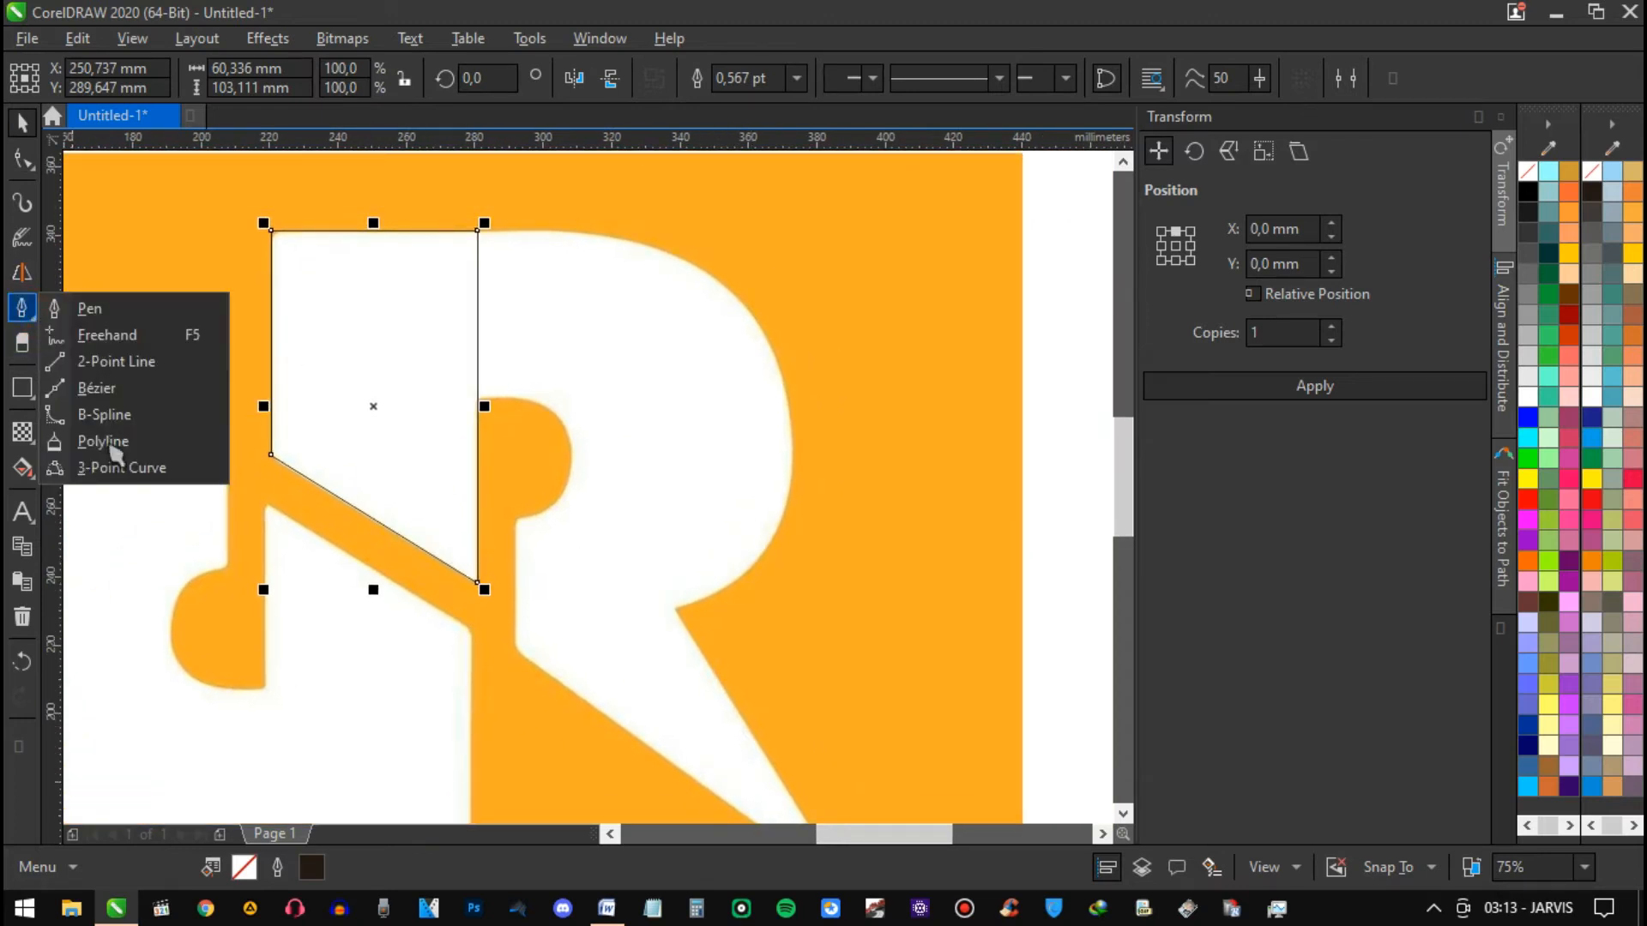
left_click(137, 471)
scroll(526, 470, "up", 2)
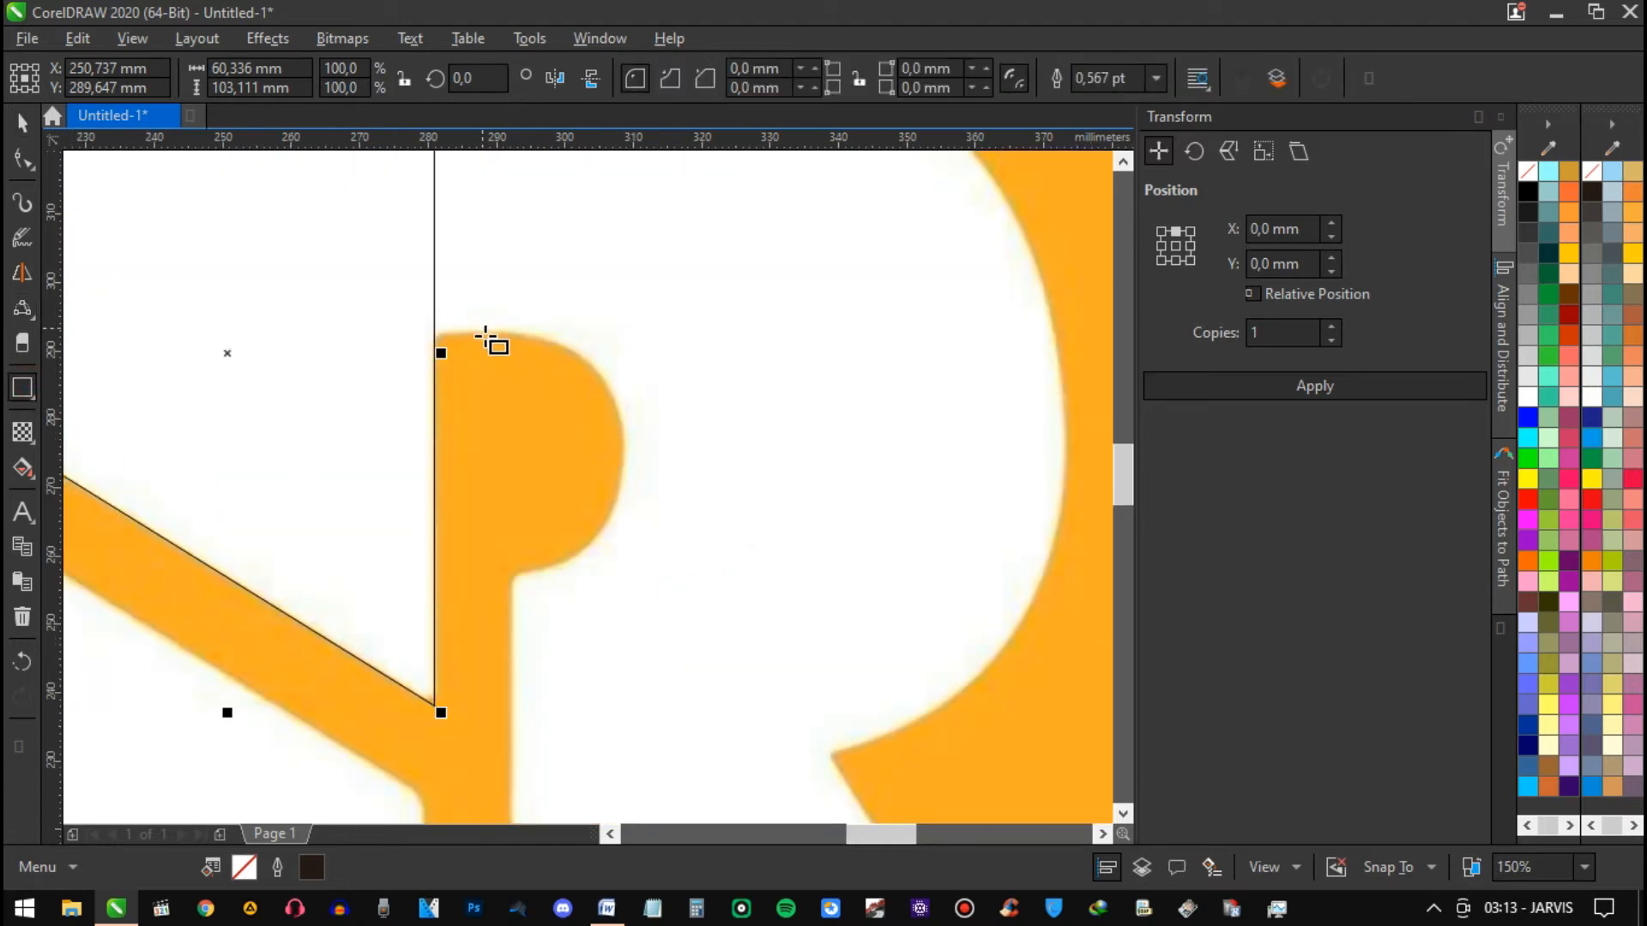
left_click_drag(488, 334, 209, 582)
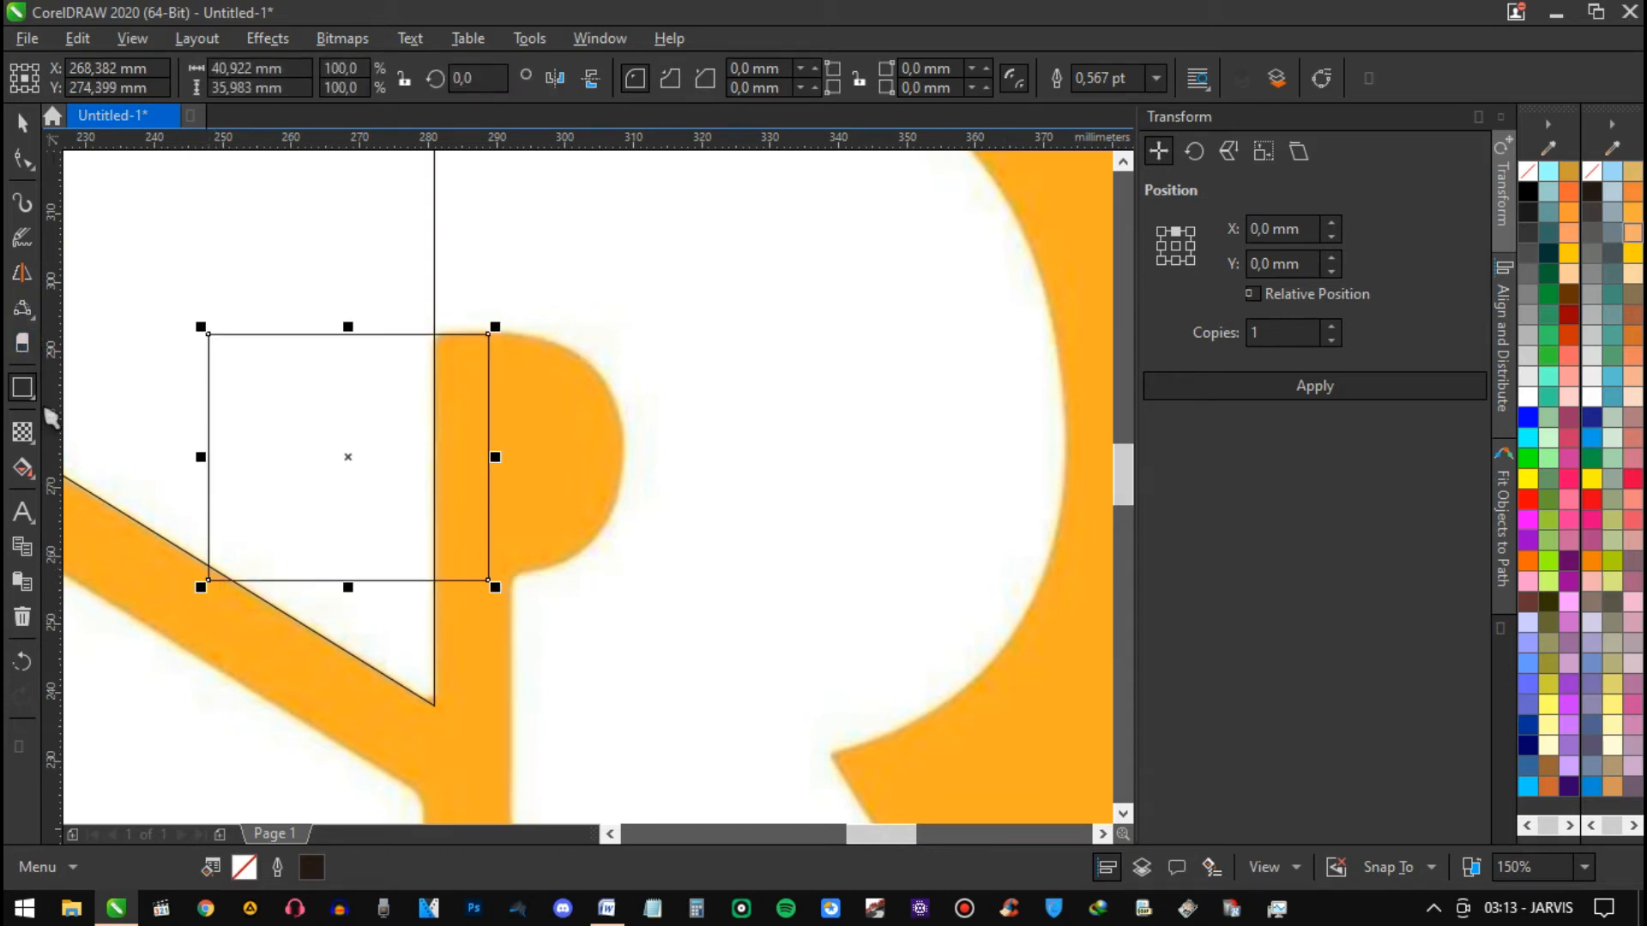
Step: Draw a circle about 34.4 mm in diameter and fit it over the rounded end of the R's inner cutout
left_click(39, 405)
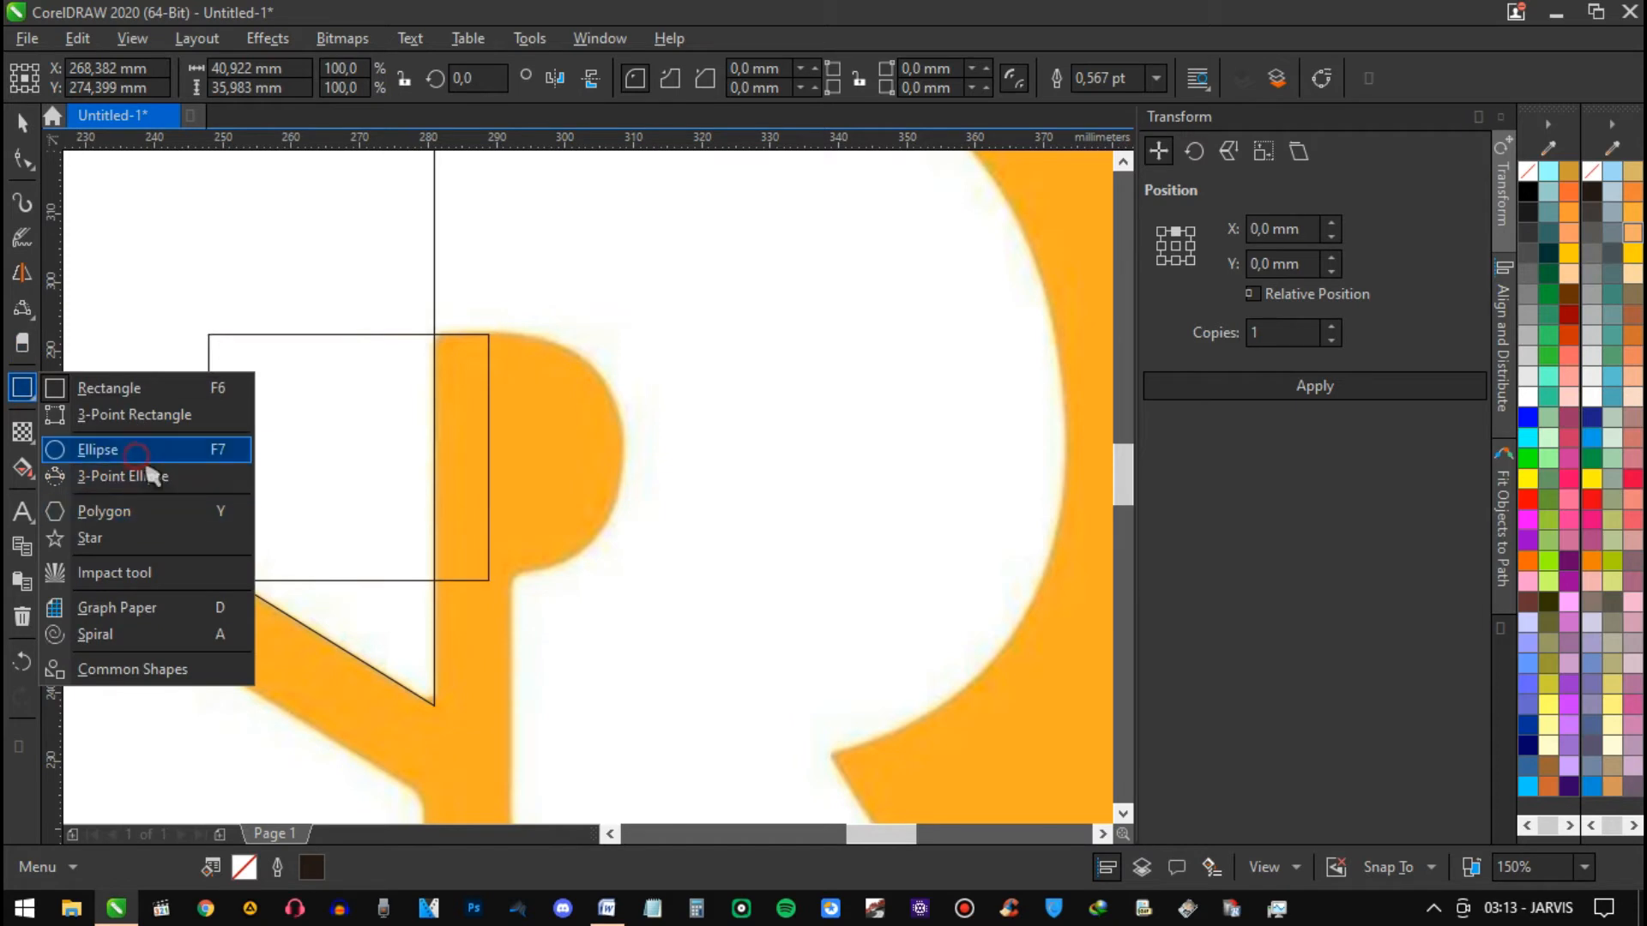
left_click(130, 445)
left_click_drag(403, 401, 636, 588)
key("space")
left_click_drag(581, 538, 578, 484)
left_click_drag(395, 340, 368, 323)
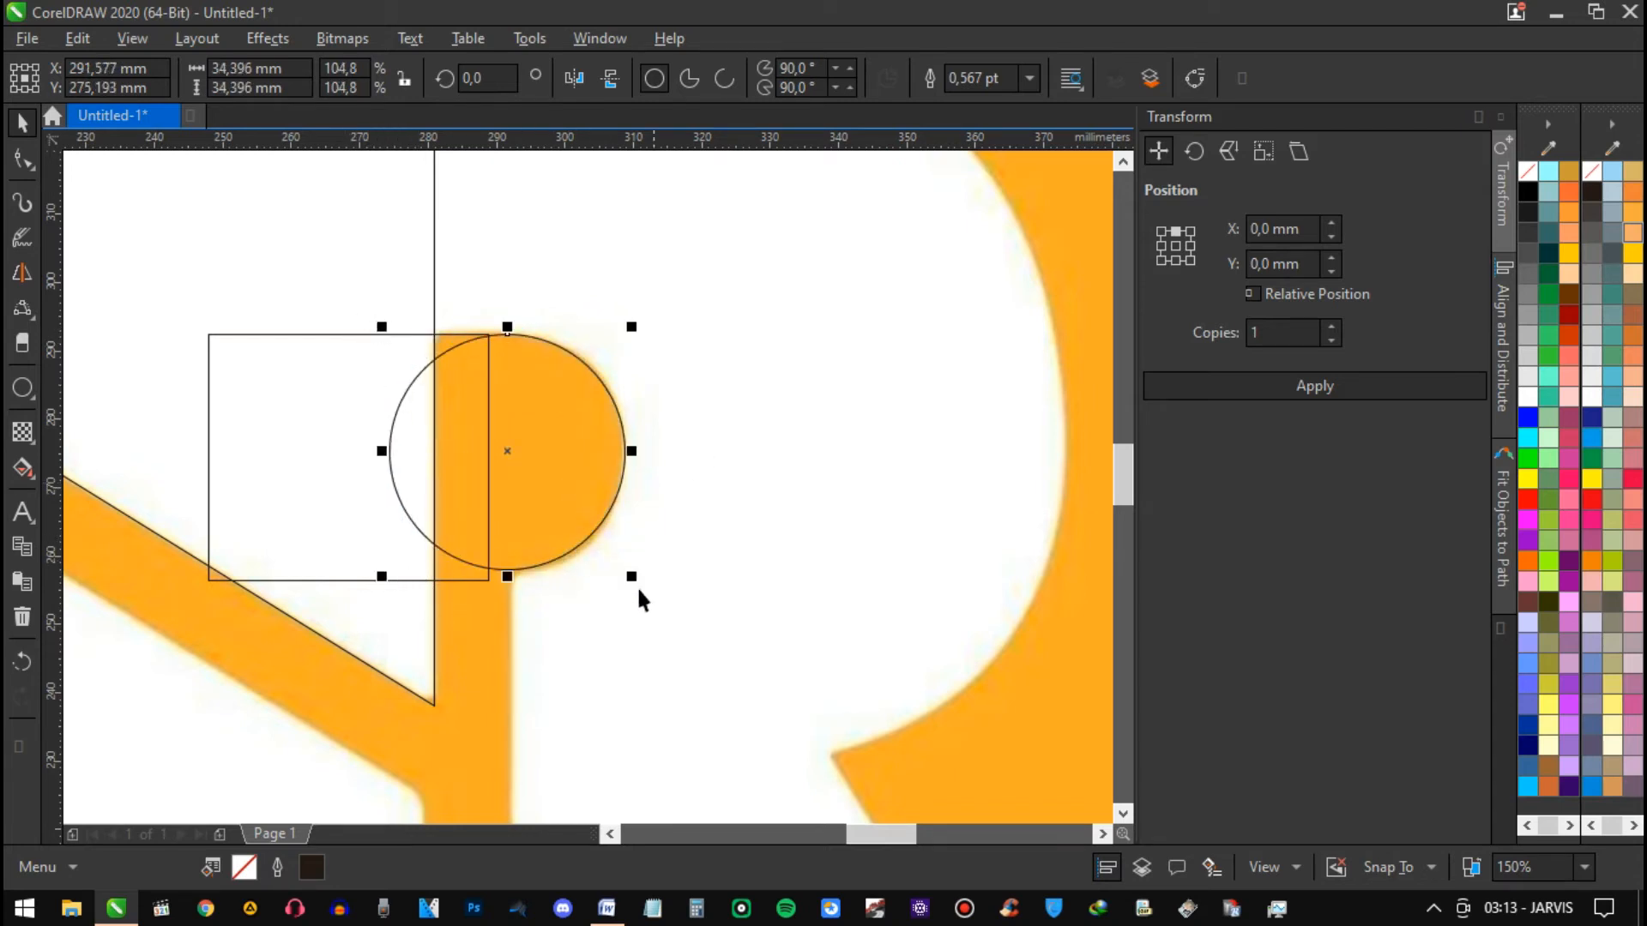
Step: Nudge the circle into line with the cutout and enlarge it to about 34.8 mm so its top meets the rectangle's top edge
key("Down")
key("Right")
key("Down")
key("Down")
key("Down")
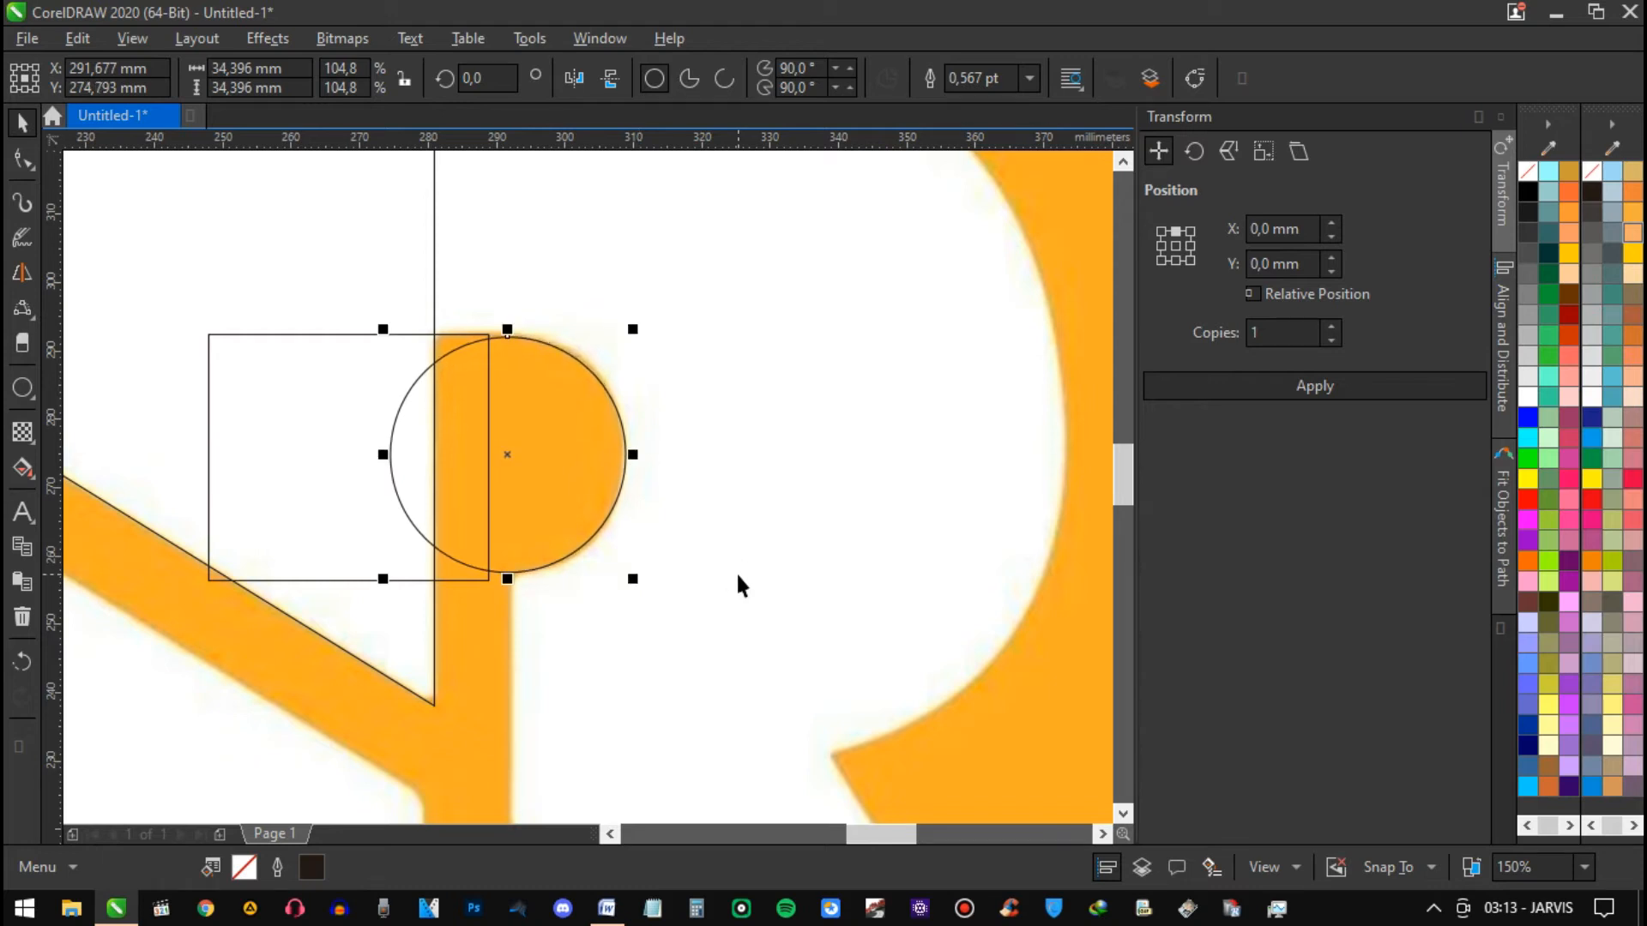
scroll(410, 333, "up", 4)
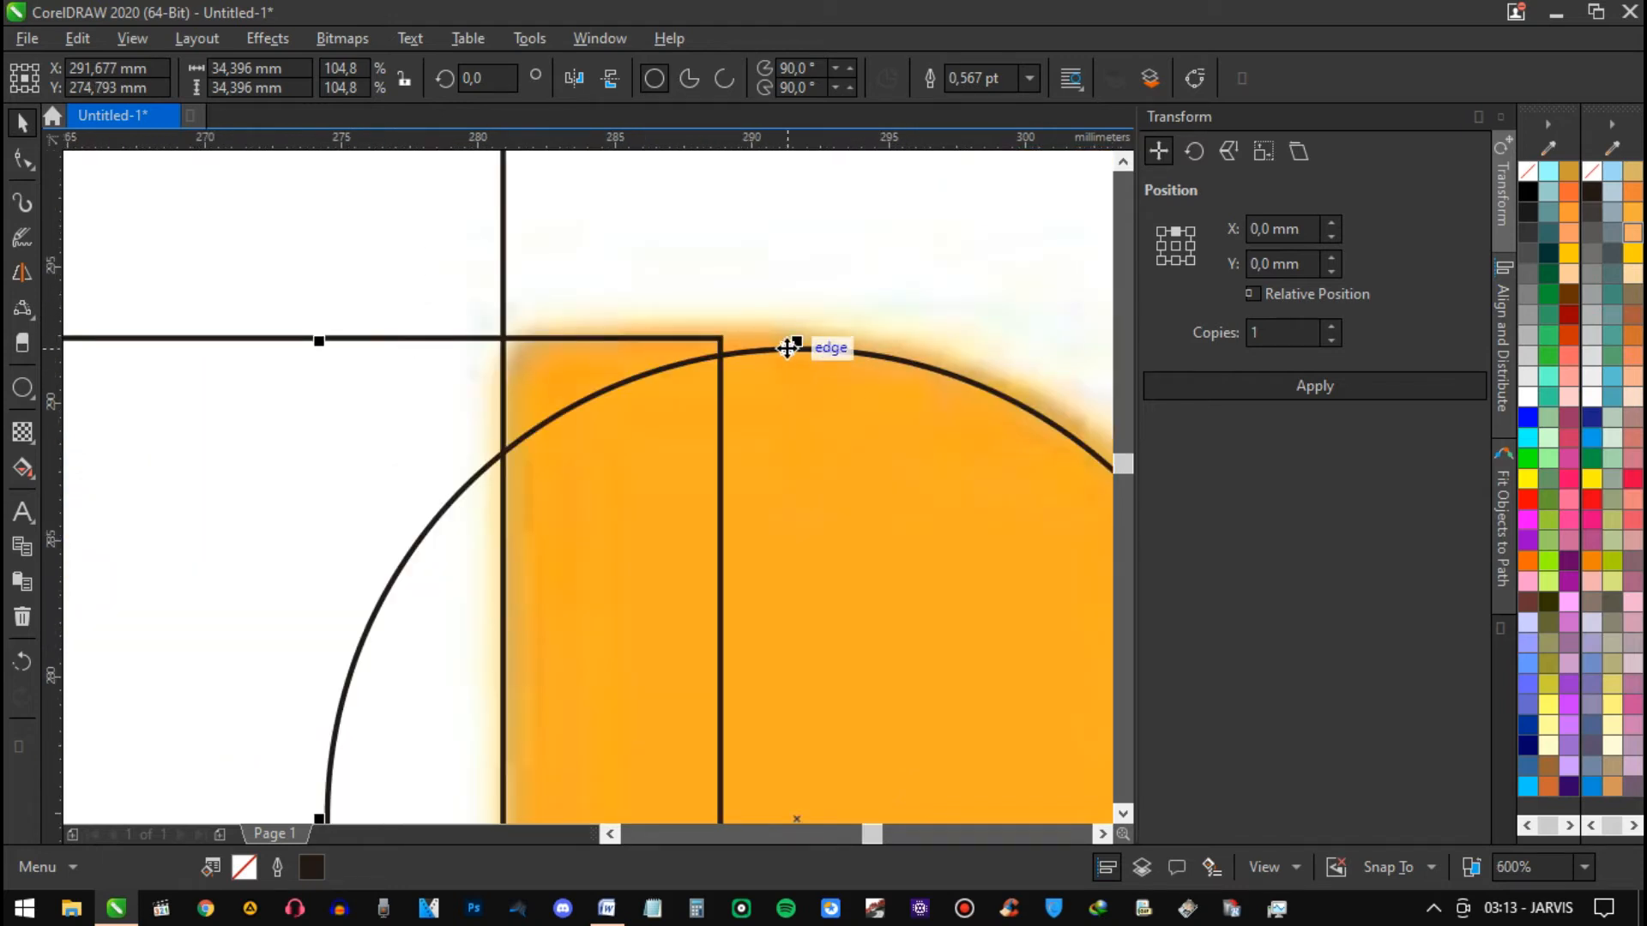
mouse_move(319, 338)
left_mouse_down()
mouse_move(273, 319)
mouse_move(310, 337)
left_mouse_up()
scroll(315, 350, "down", 4)
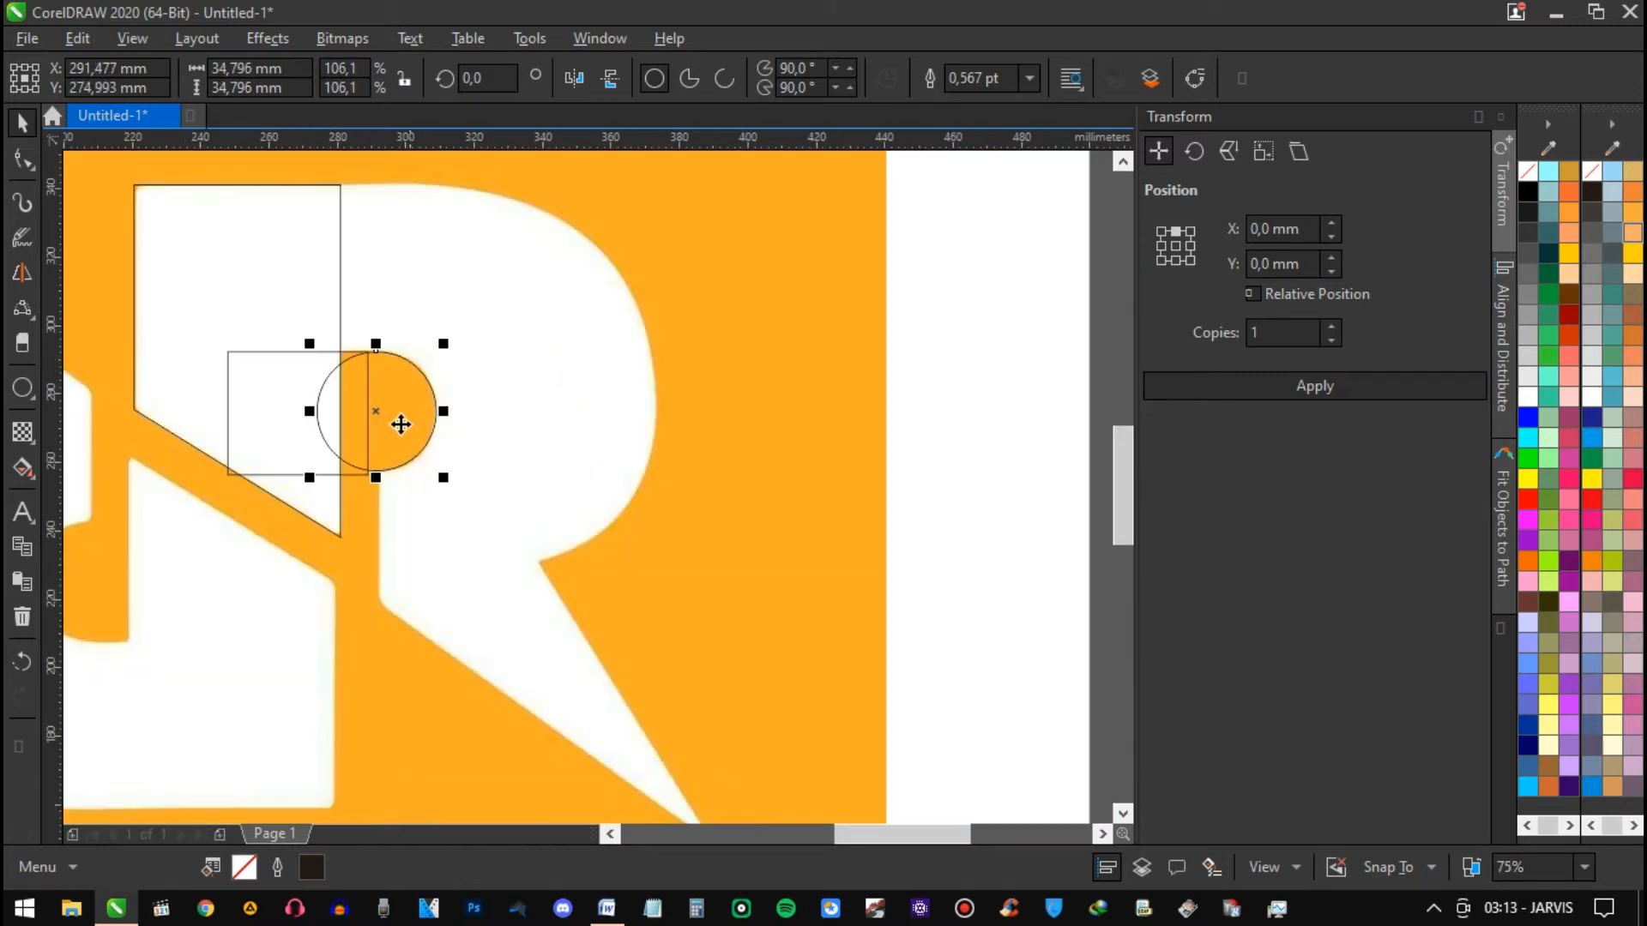
Step: Adjust the small rectangle's height to about 34.8 mm to match the circle's top and bottom
left_click(155, 368)
left_click_drag(194, 280, 359, 286)
left_click_drag(203, 532, 360, 523)
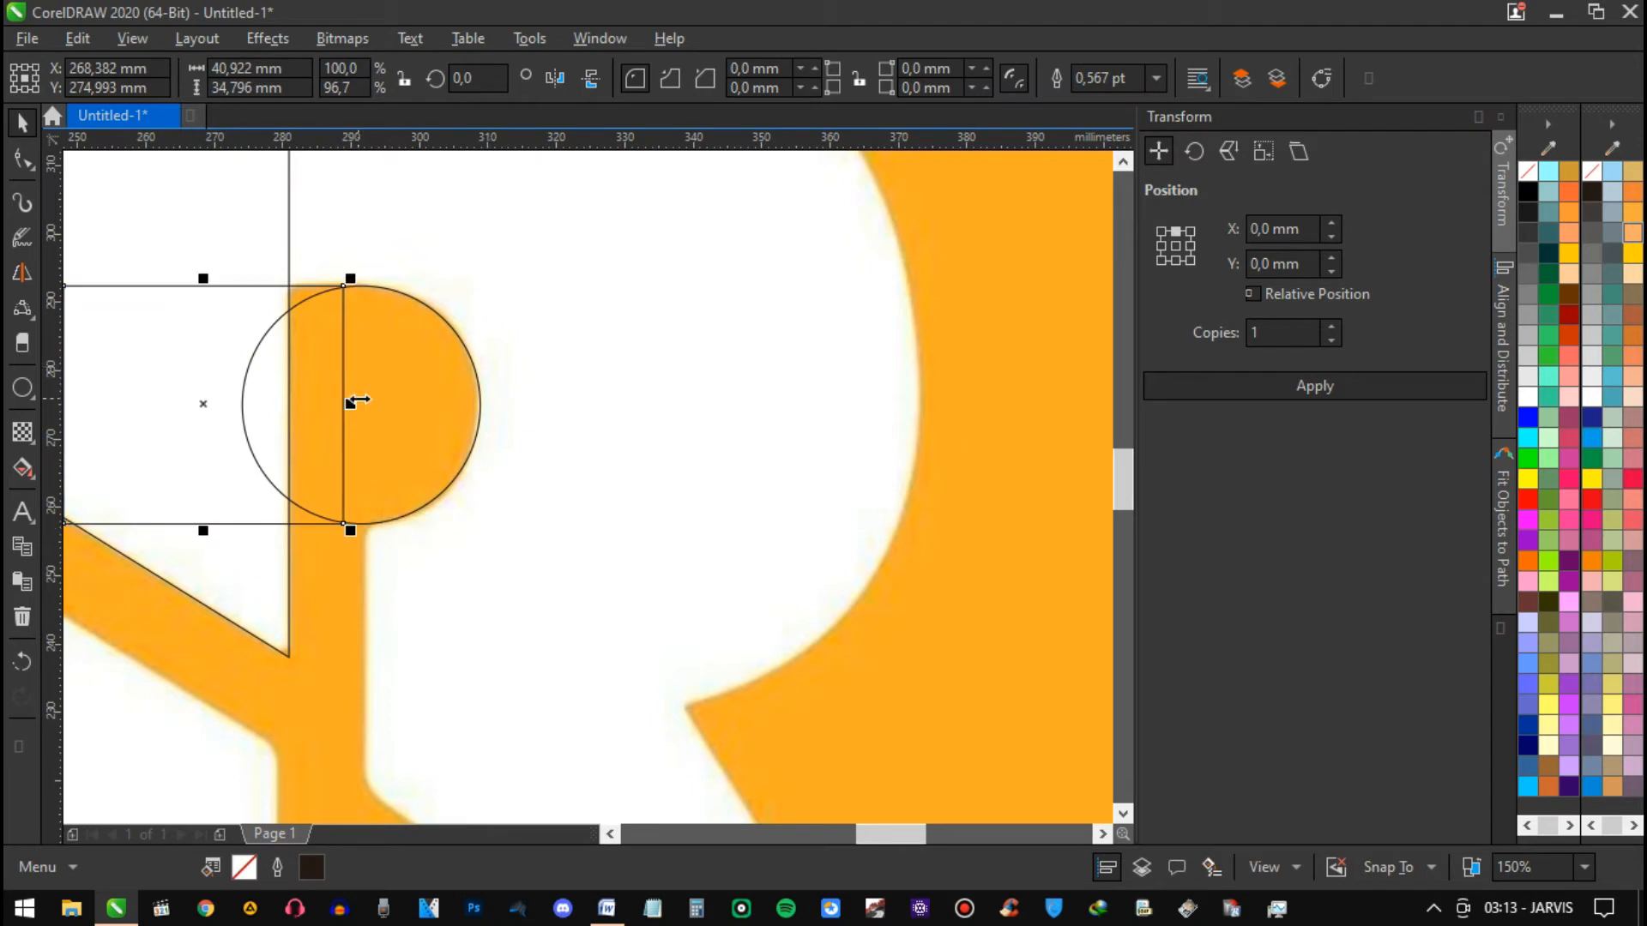
left_click_drag(348, 403, 390, 403)
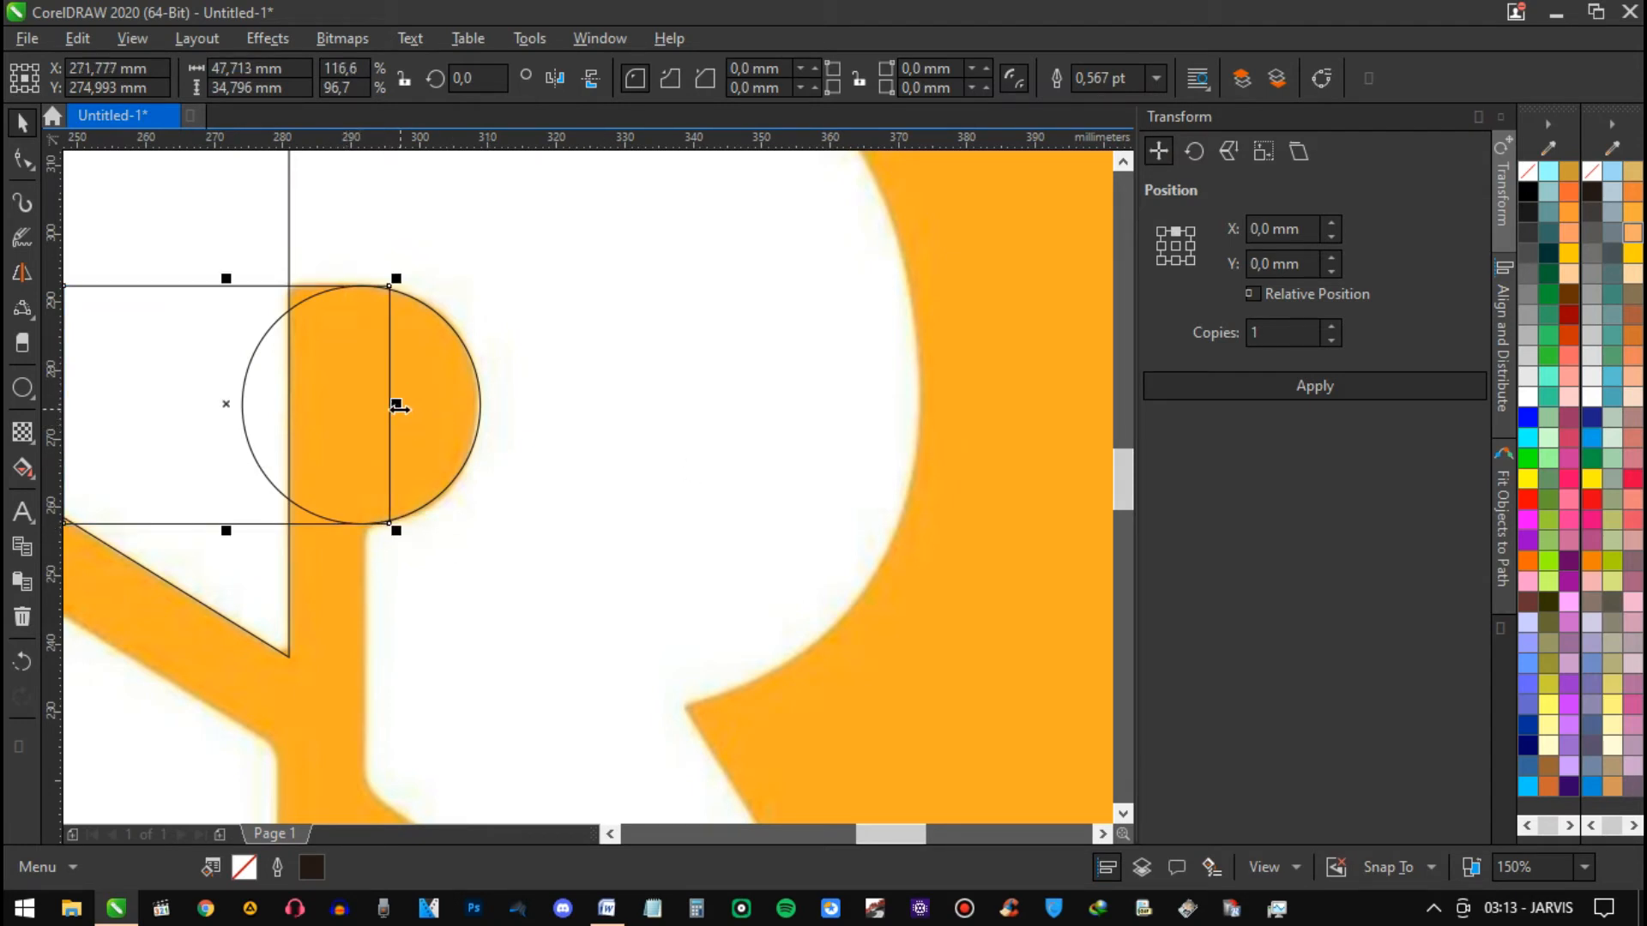
key("ctrl+z")
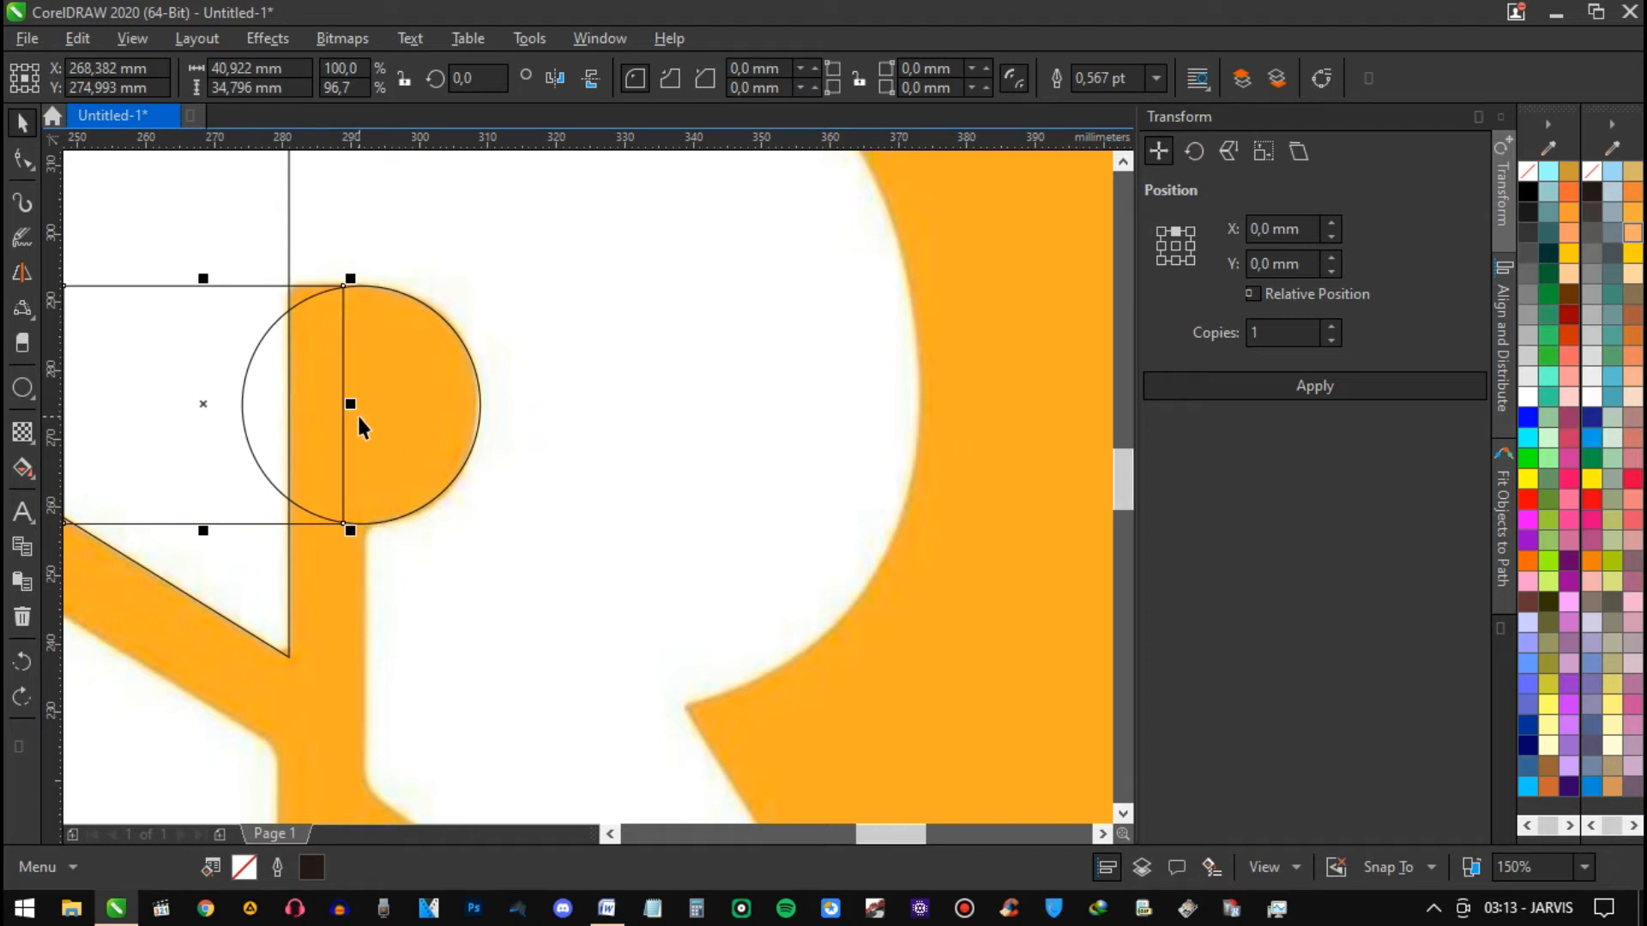
Step: Move the small rectangle so its right edge lies on the circle's vertical centerline, and weld the two shapes together
left_click_drag(357, 413, 362, 399)
left_click(430, 402, "shift")
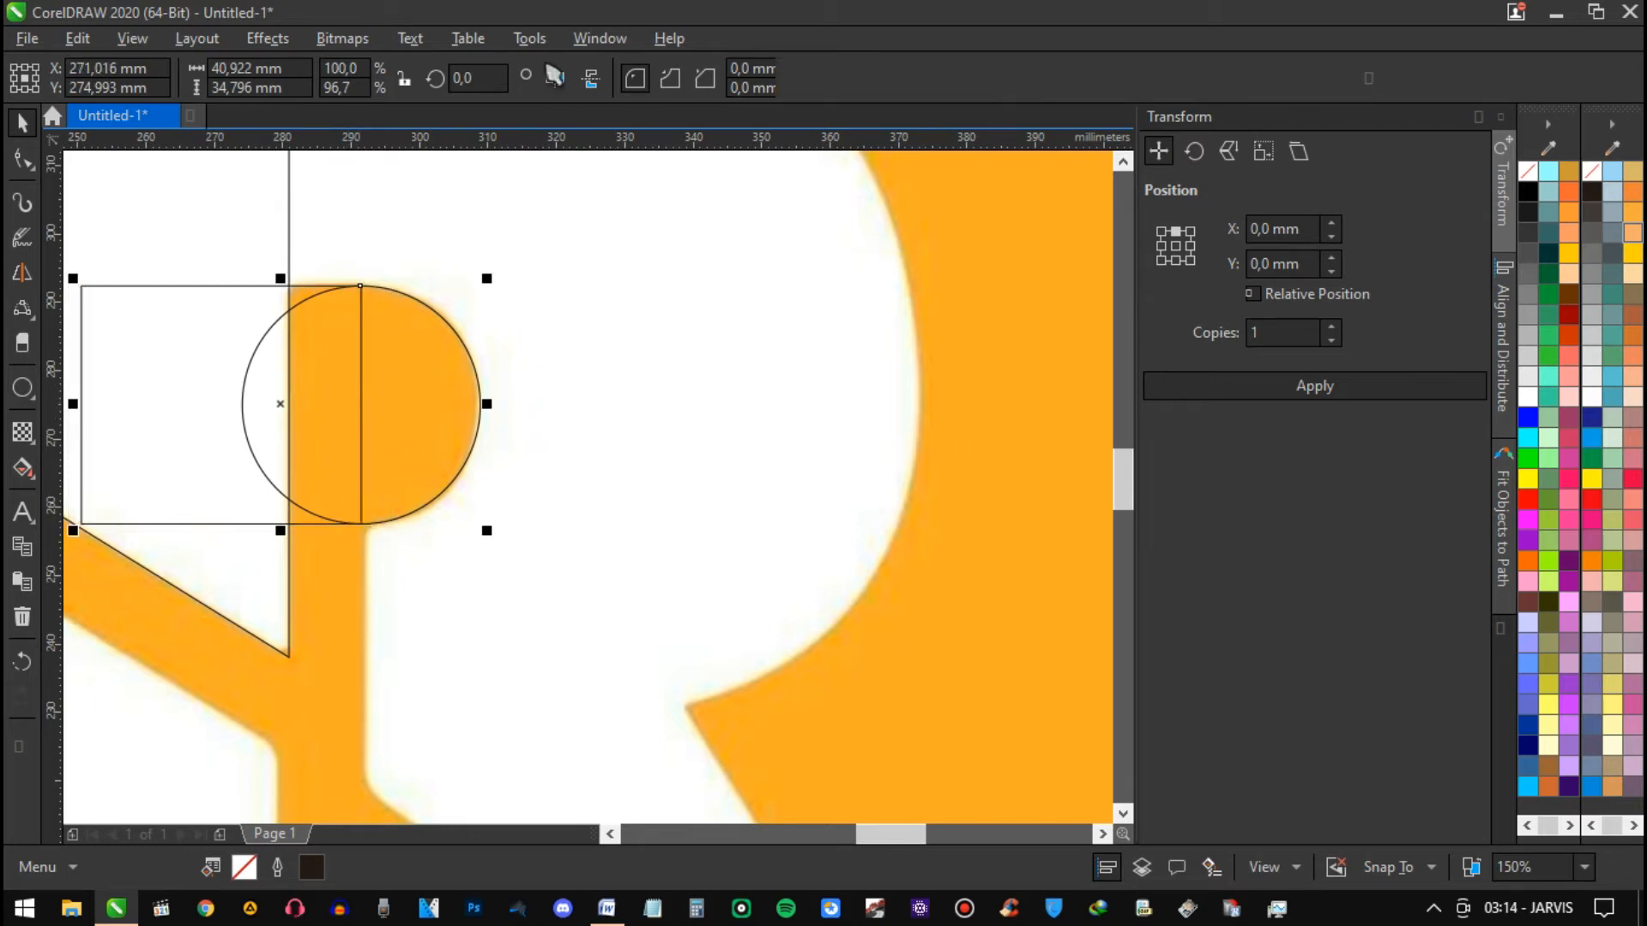
left_click(701, 80)
Step: Shorten the welded cutout shape by moving its two left corner nodes inward
scroll(660, 470, "down", 2)
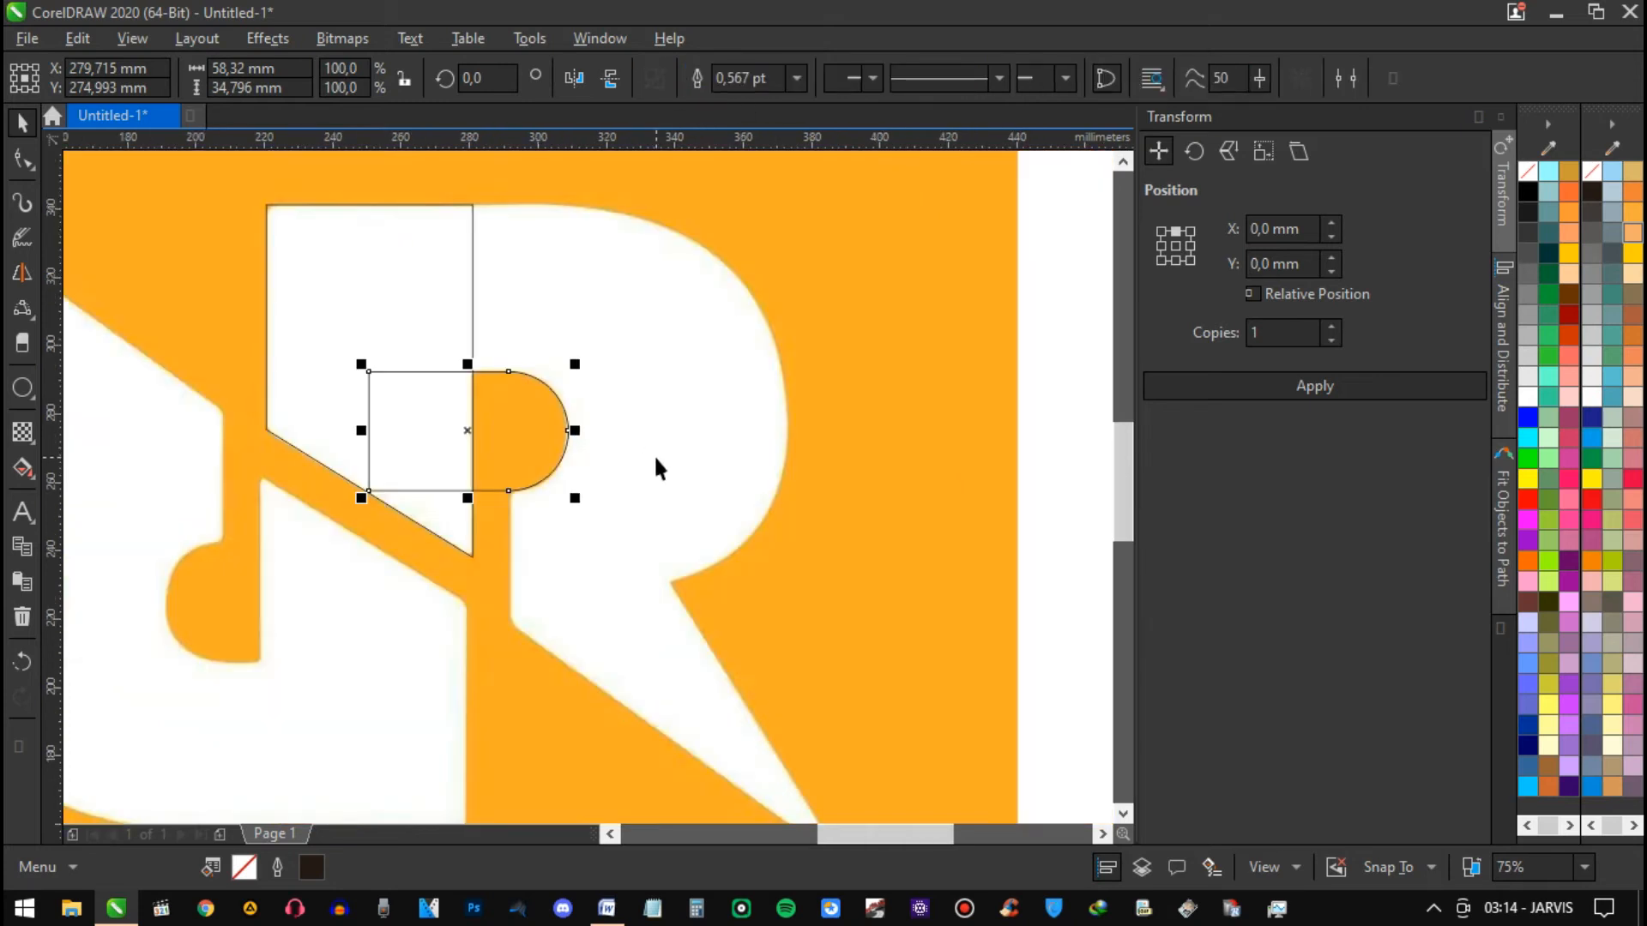
key("F10")
left_click_drag(326, 334, 413, 492)
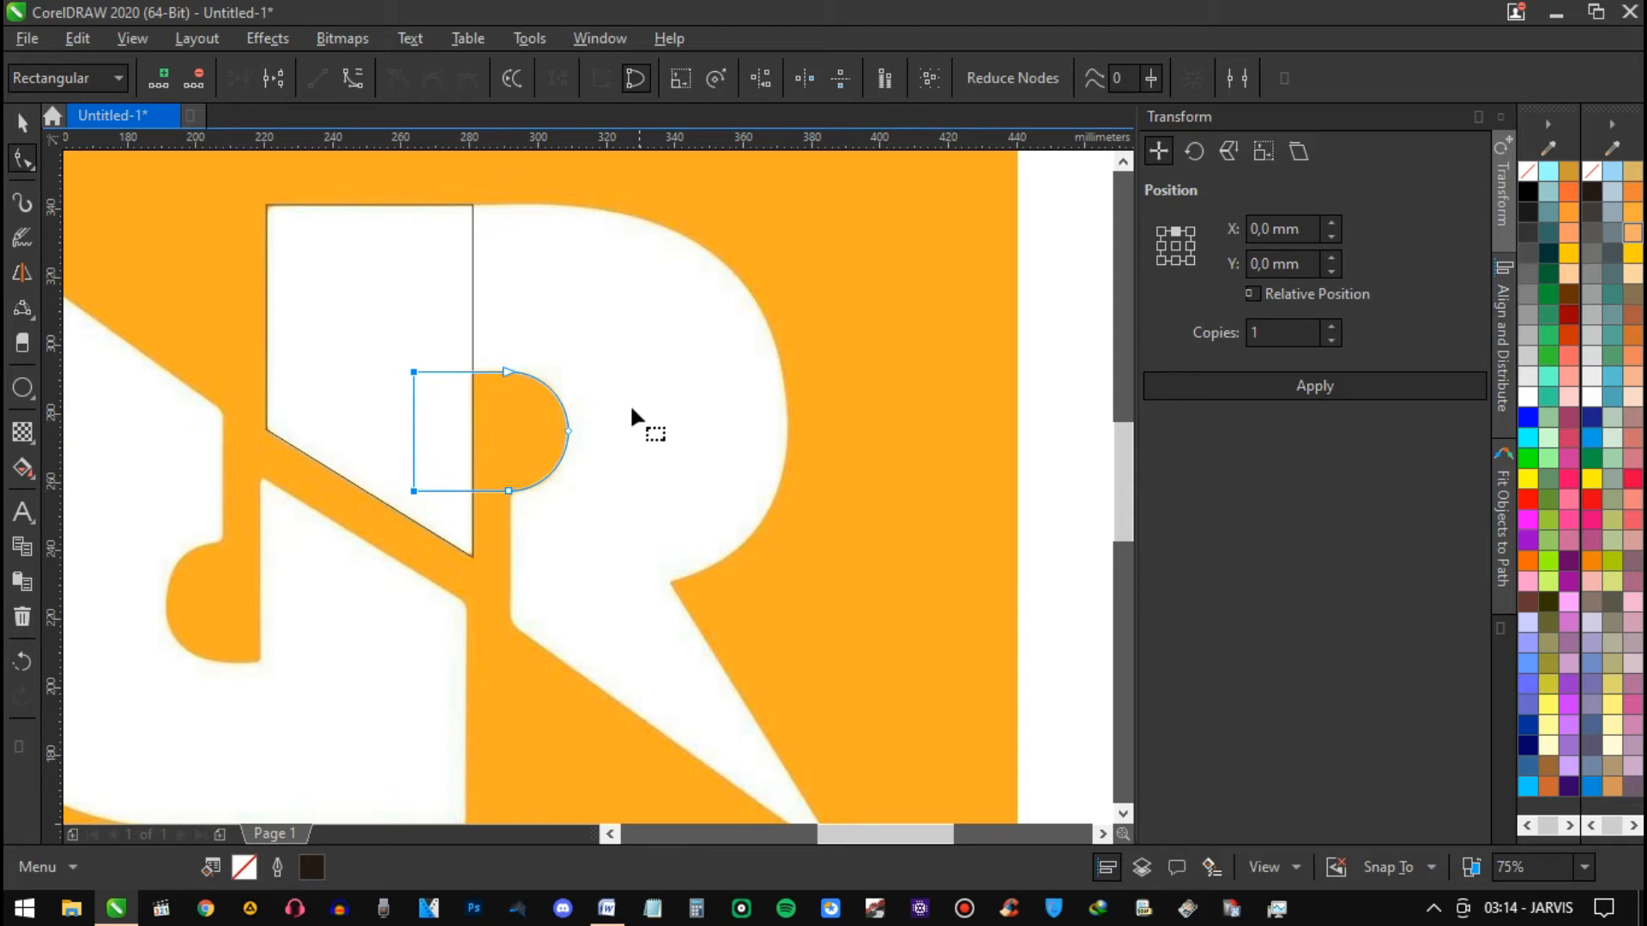
key("space")
Step: Make an enlarged copy of the cutout shape, about 151 × 116 mm, and align it to the stem's top and the bowl's outer edge
left_click_drag(579, 366, 938, 228)
left_click(409, 206, "shift")
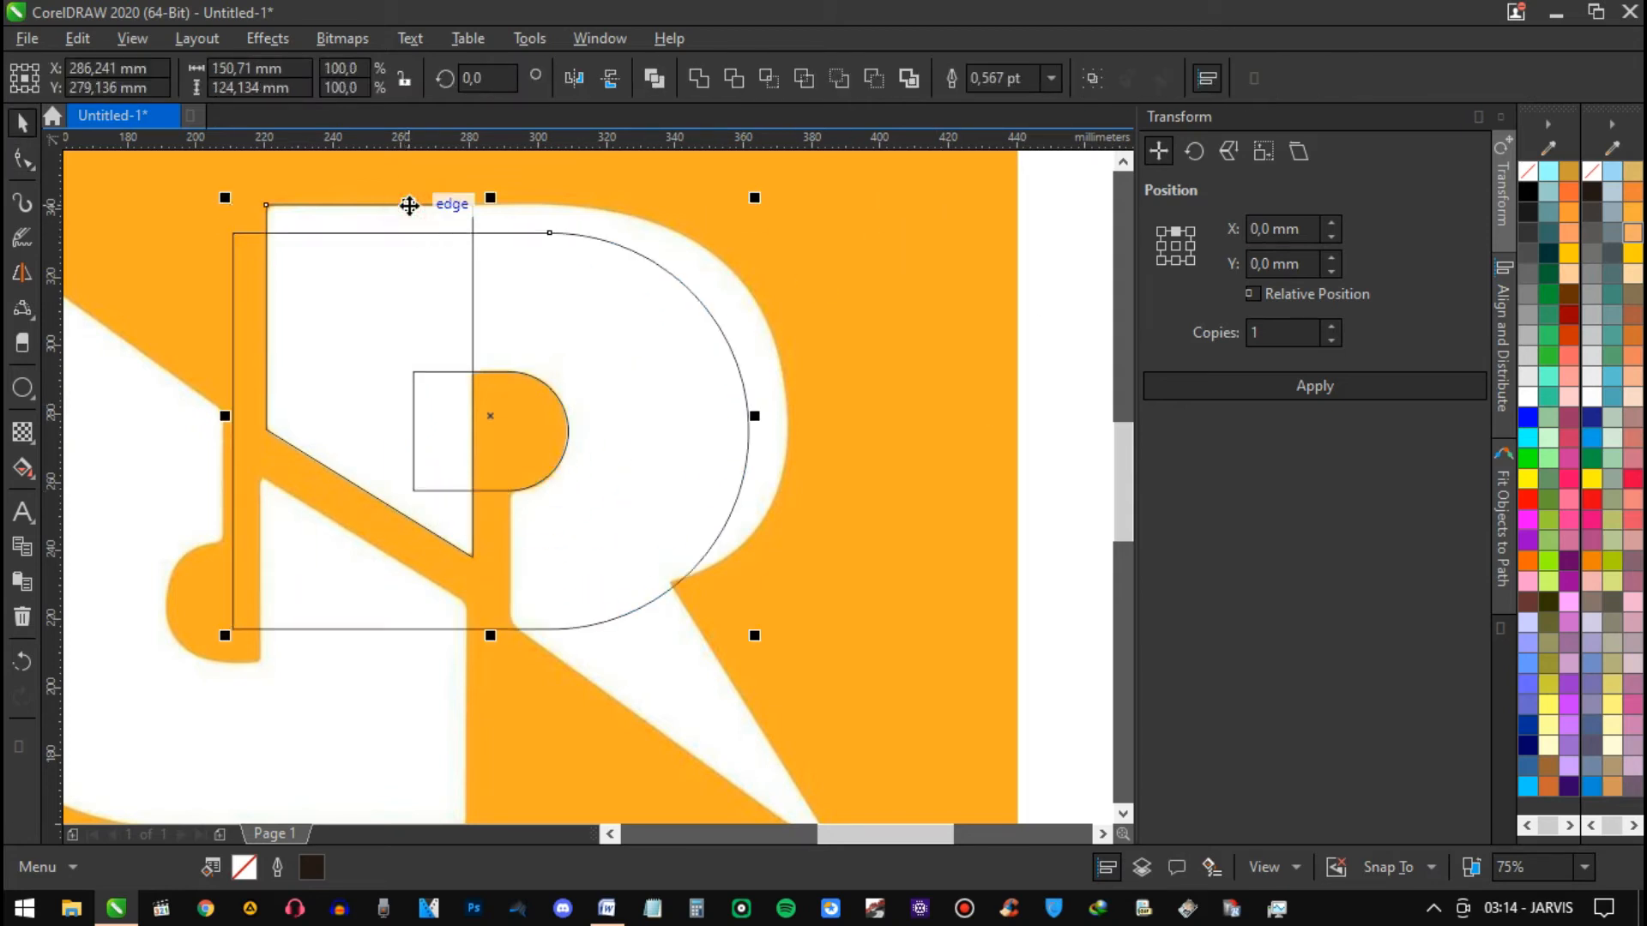
key("t")
left_click_drag(602, 327, 670, 340)
key("ctrl+z")
left_click(859, 339)
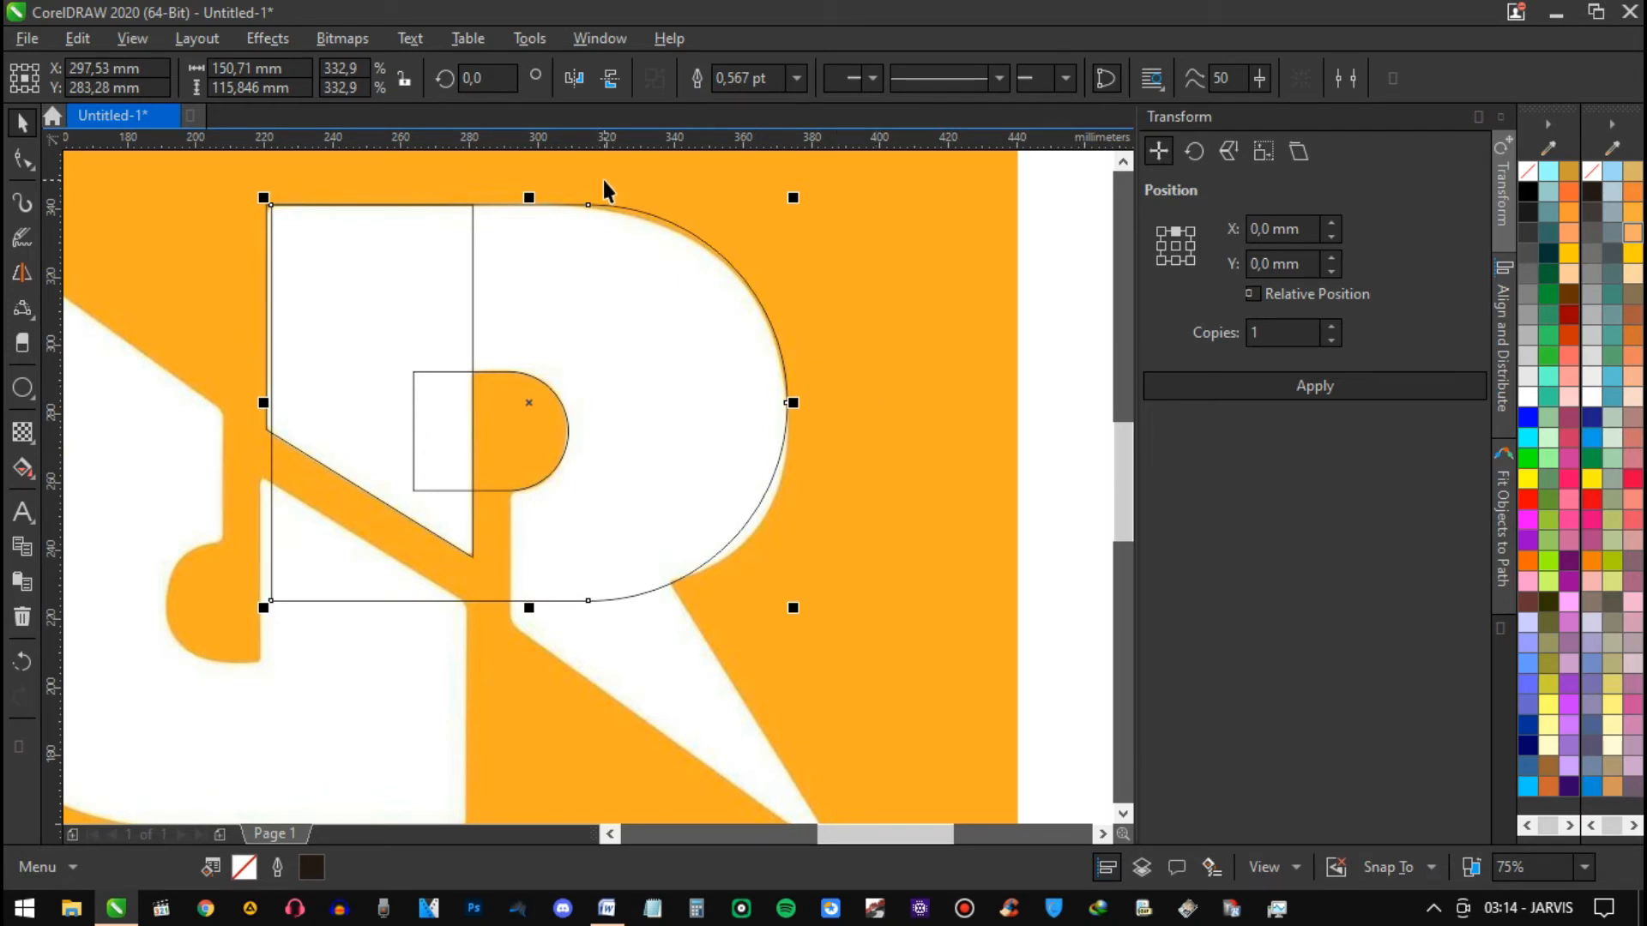
Step: Adjust the curve handles of the large shape's rounded side to follow the R's outer bowl
key("F10")
left_click_drag(569, 175, 805, 355)
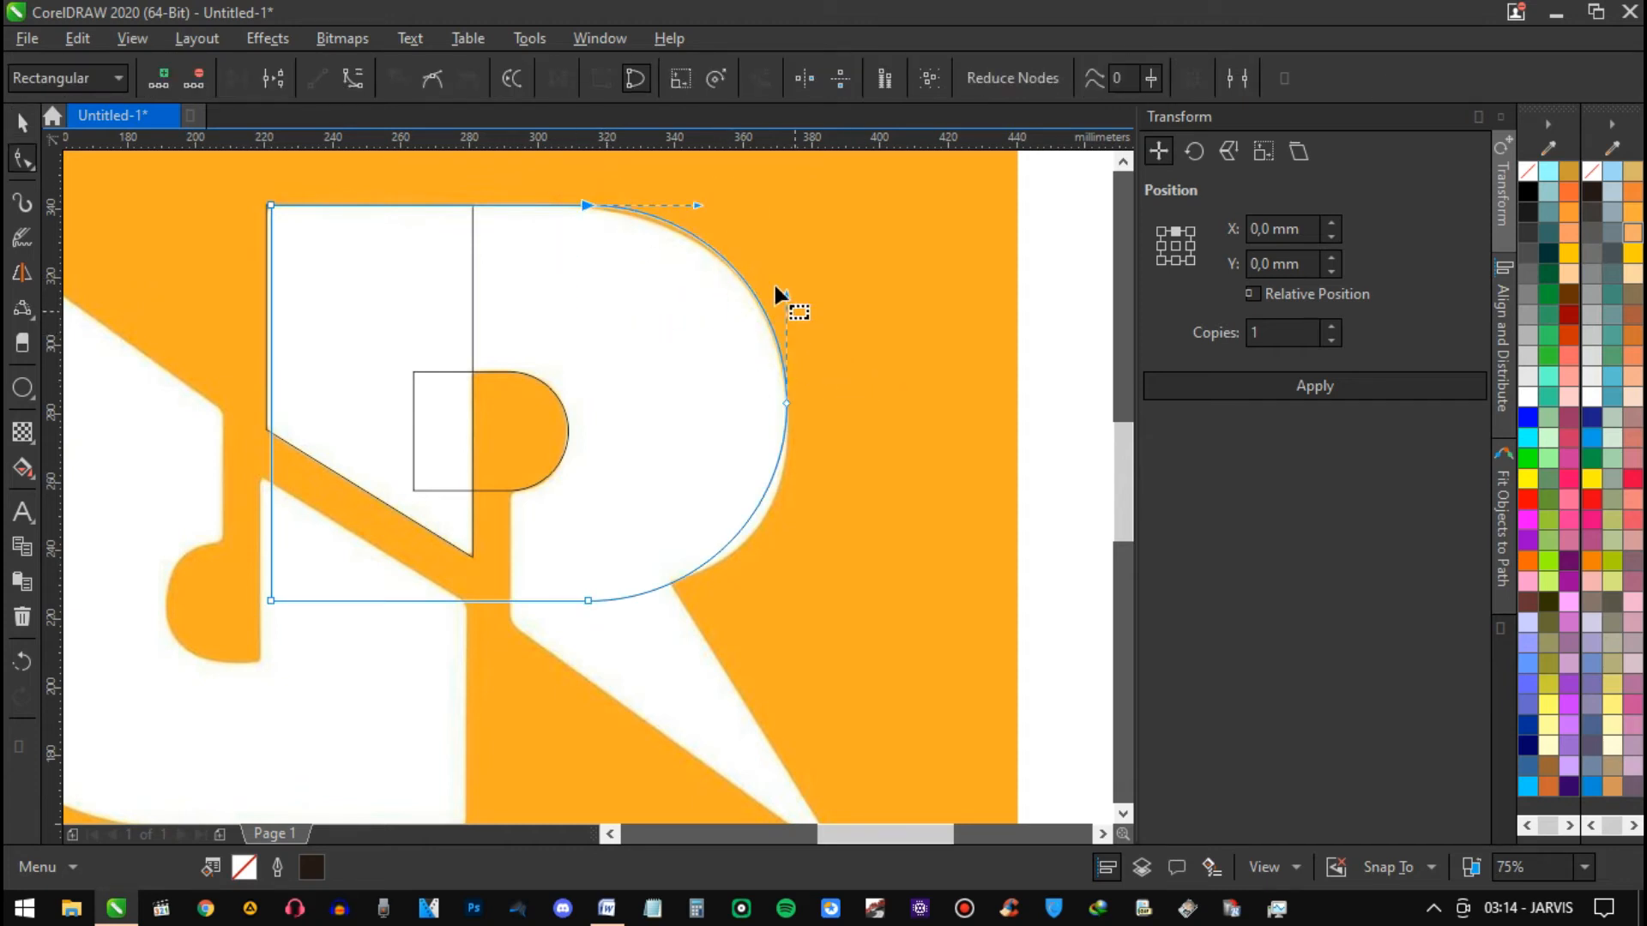
left_click_drag(698, 206, 708, 217)
left_click_drag(744, 372, 837, 418)
left_click_drag(695, 595, 719, 599)
Step: Nudge the large shape's two bottom nodes slightly upward
left_click_drag(216, 556, 744, 713)
key("Up")
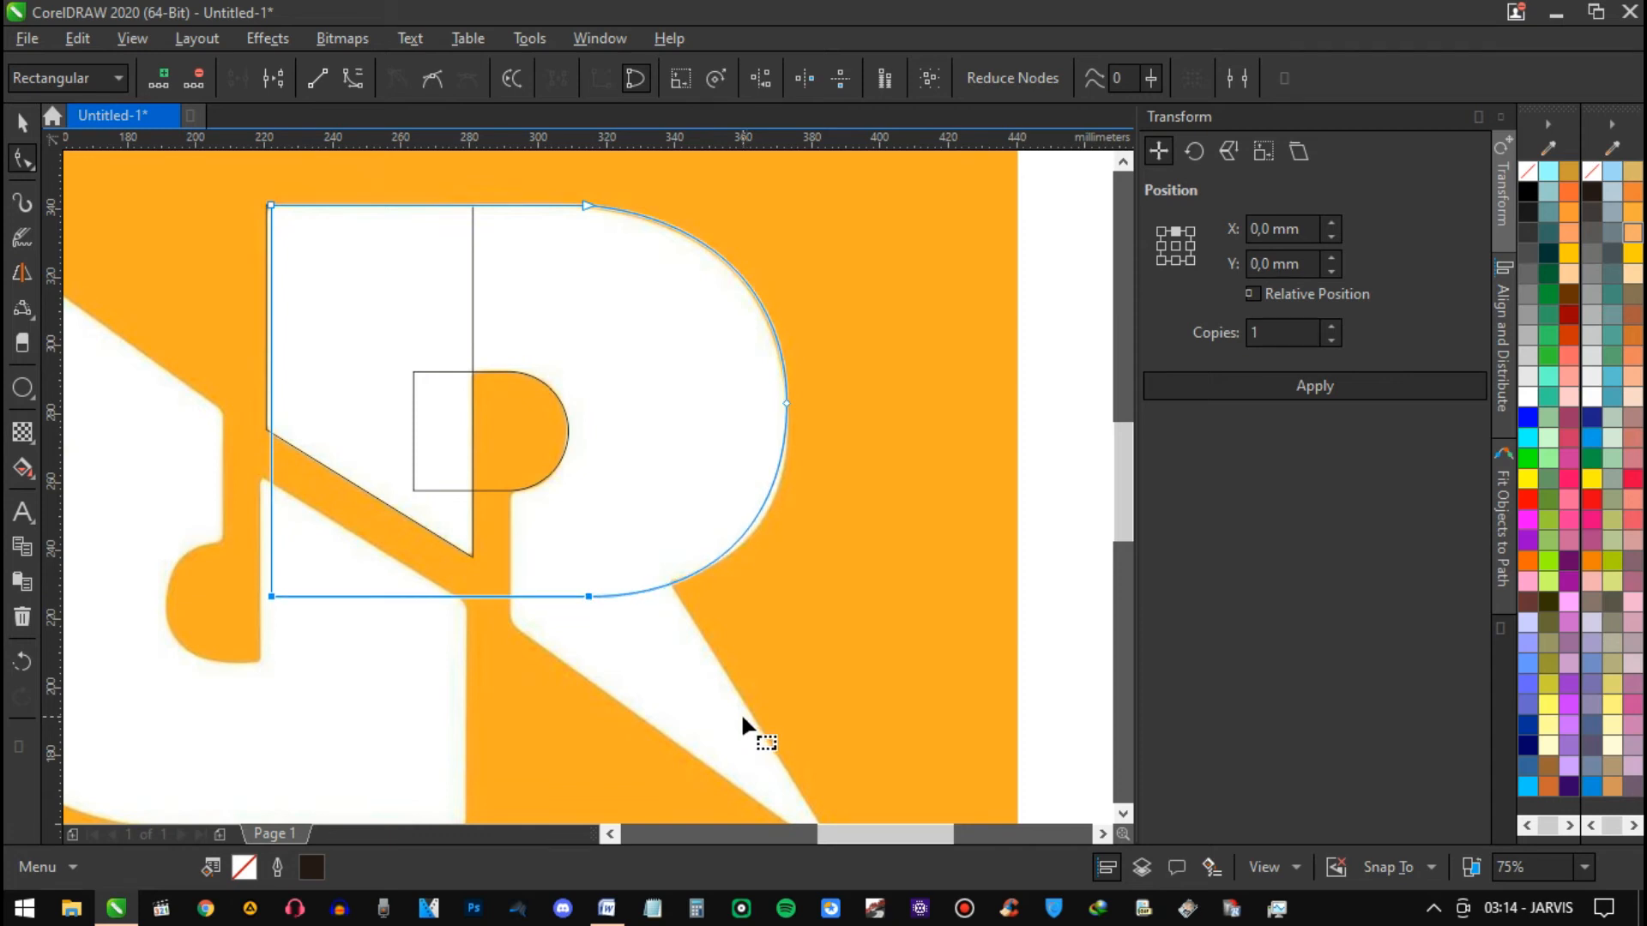
key("Up")
Step: Remove the middle node of the large shape's rounded side and refit the upper and lower curve handles to the bowl outline
left_click(857, 461)
left_click_drag(546, 566, 725, 675)
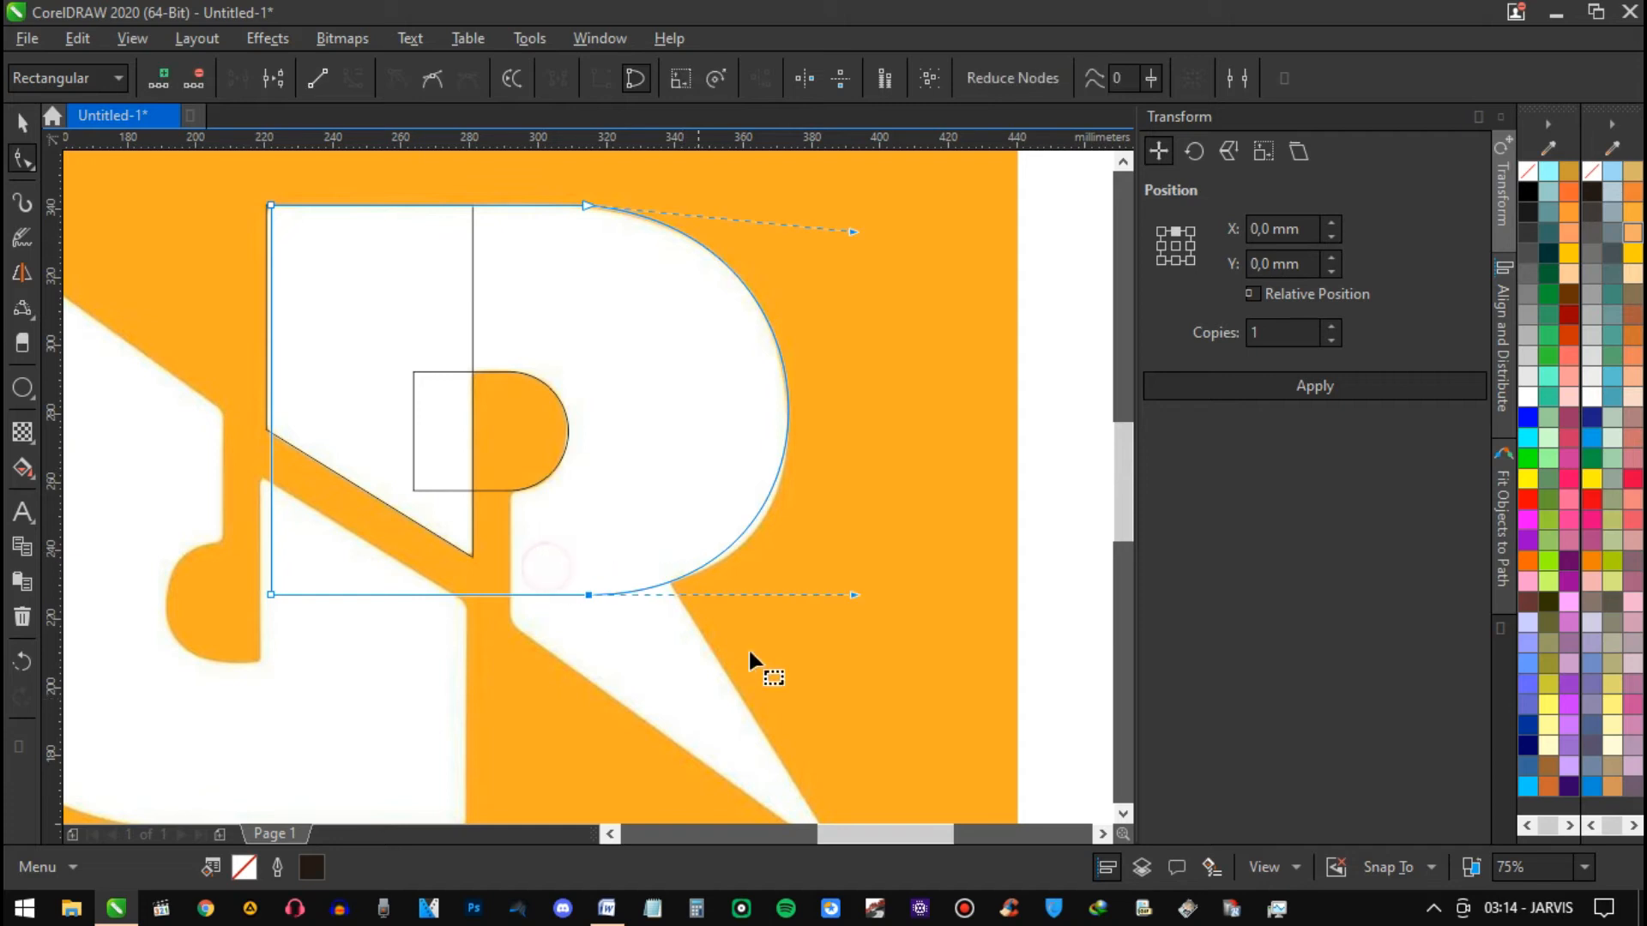
left_click_drag(855, 594, 873, 595)
left_click_drag(861, 230, 832, 222)
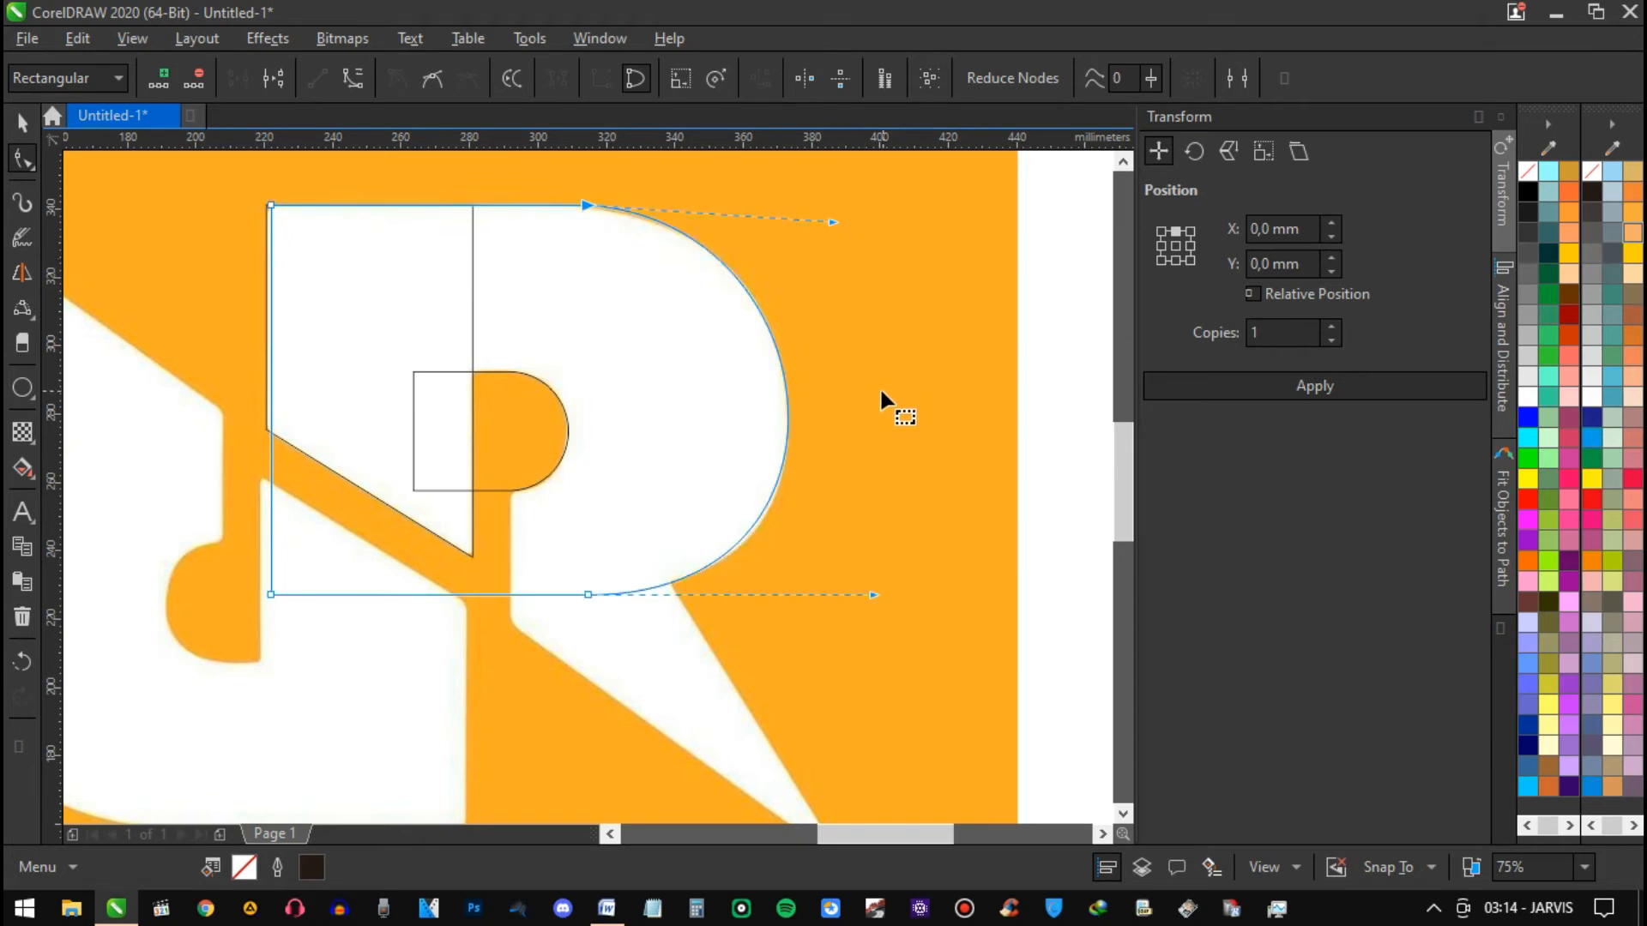
Step: Fine-tune the lower curve handle and the rounded segment of the large shape to fit the R's outer bowl more closely
left_click_drag(872, 594, 881, 595)
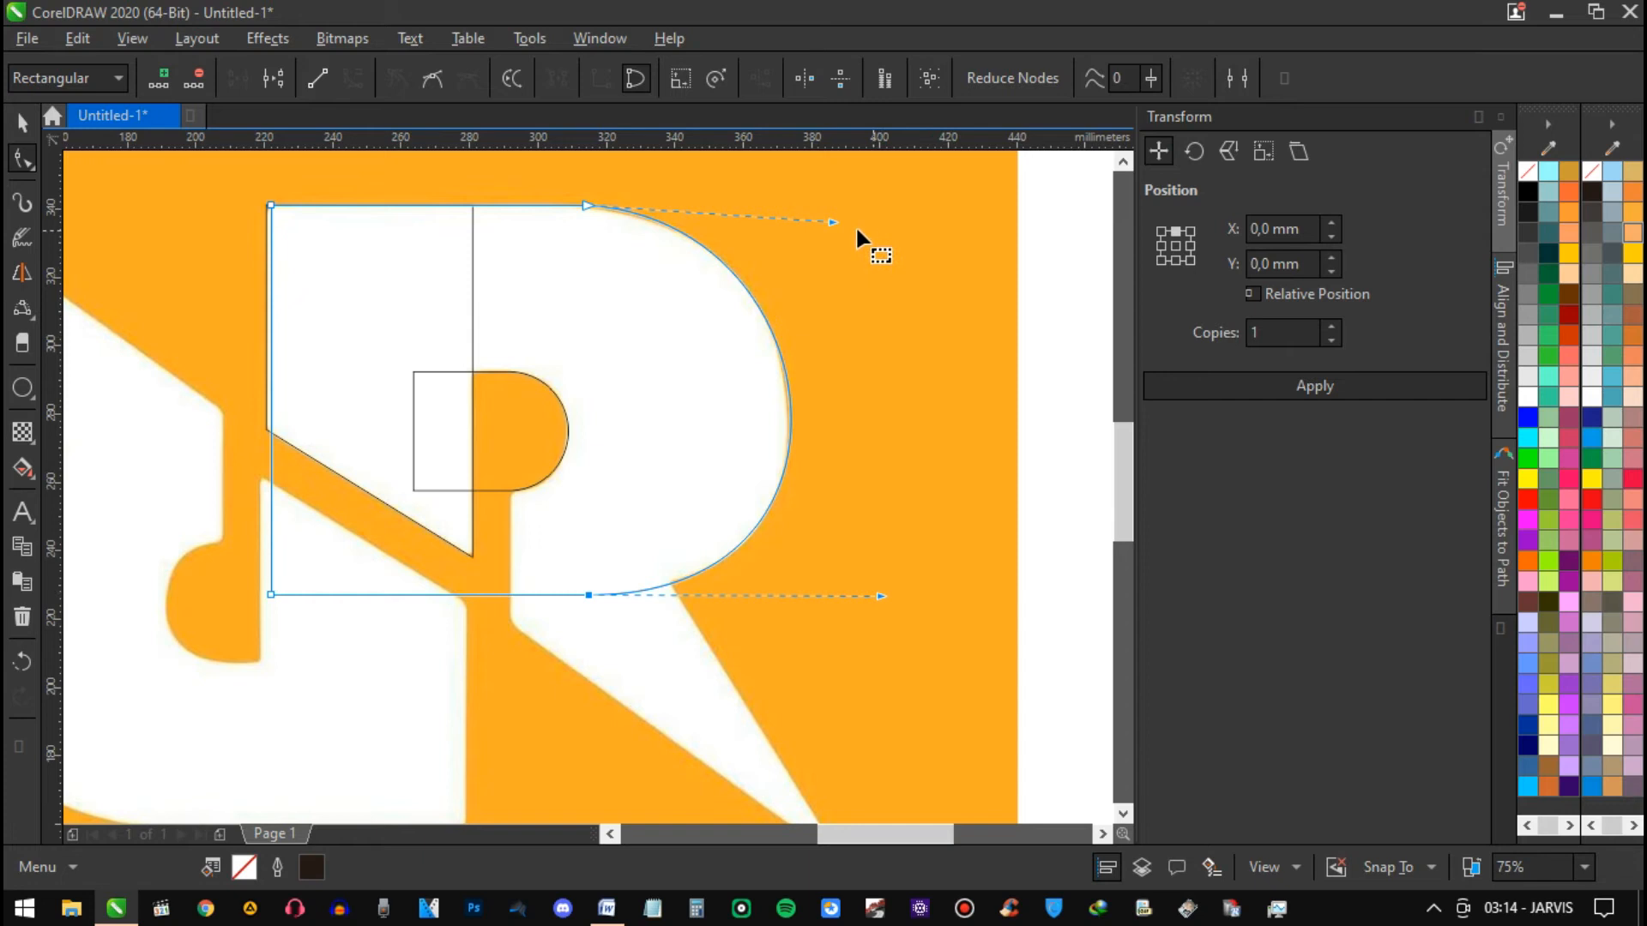
left_click_drag(645, 255, 615, 256)
key("space")
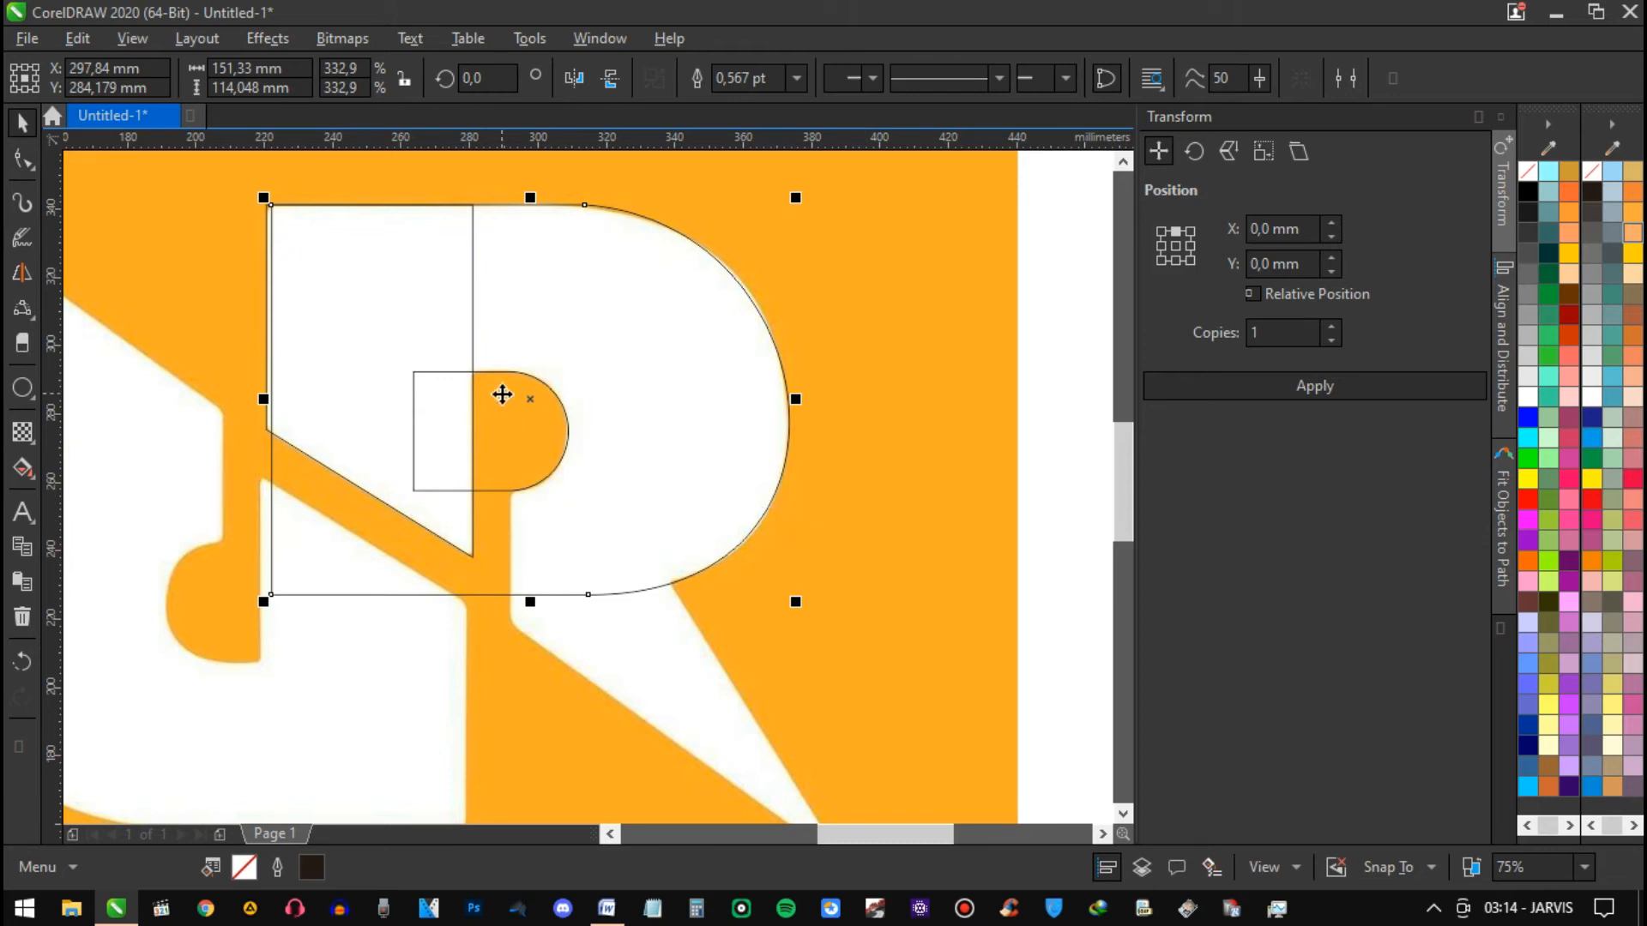
left_click(900, 518)
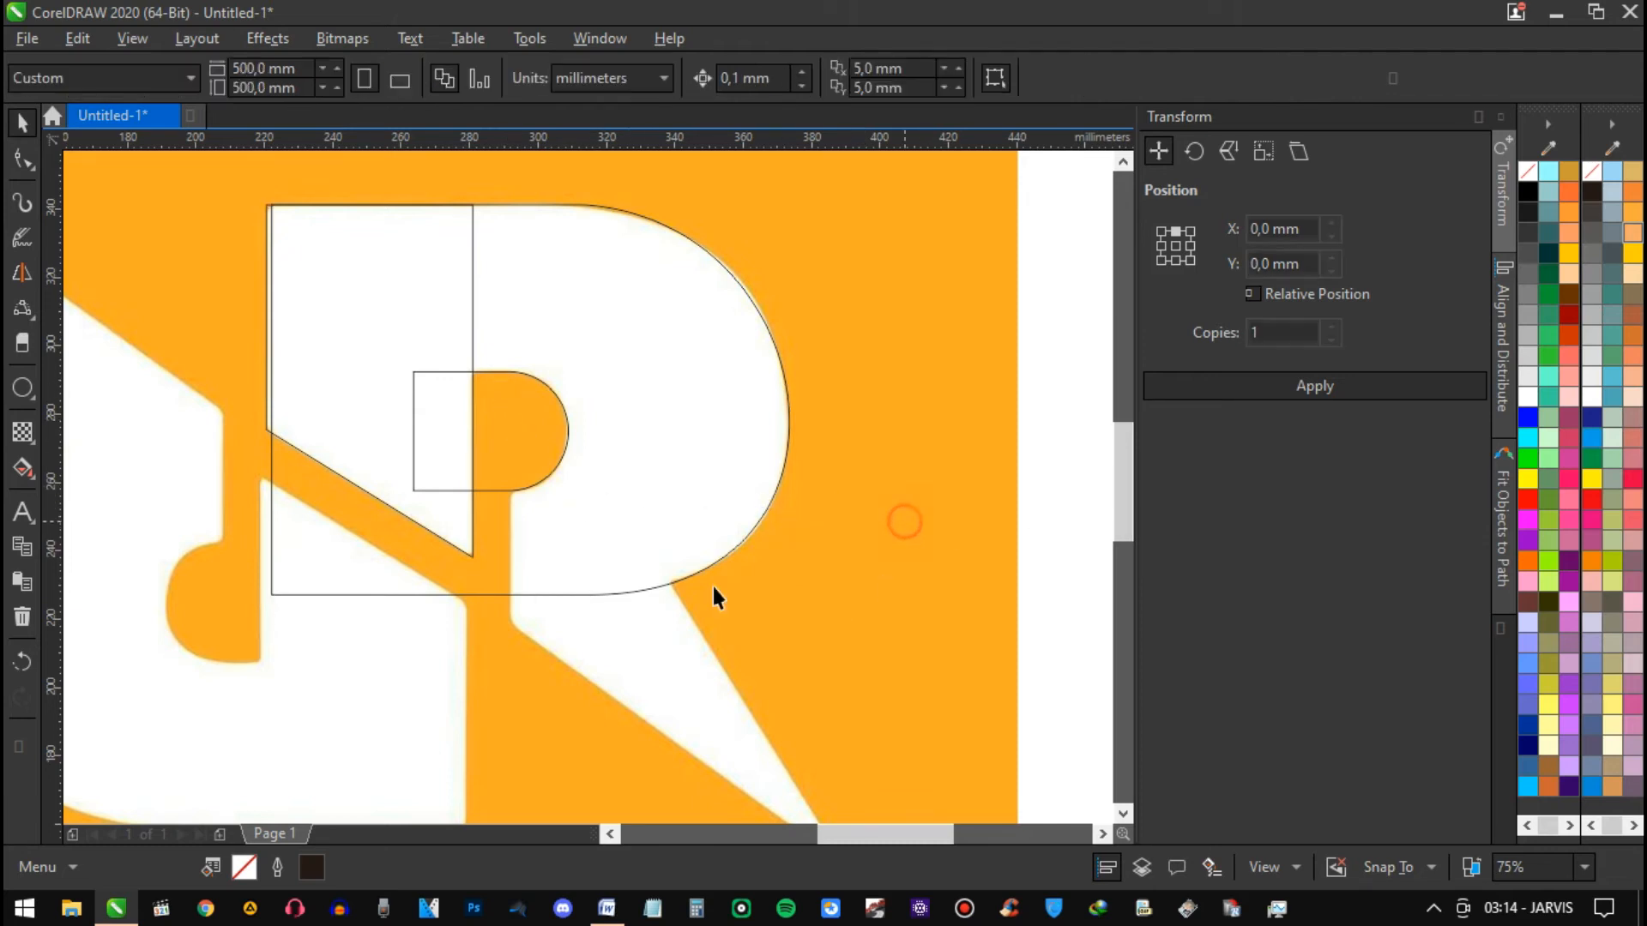
Step: Cut the small rounded shape out of the large bowl shape to form the R's counter
left_click(534, 482)
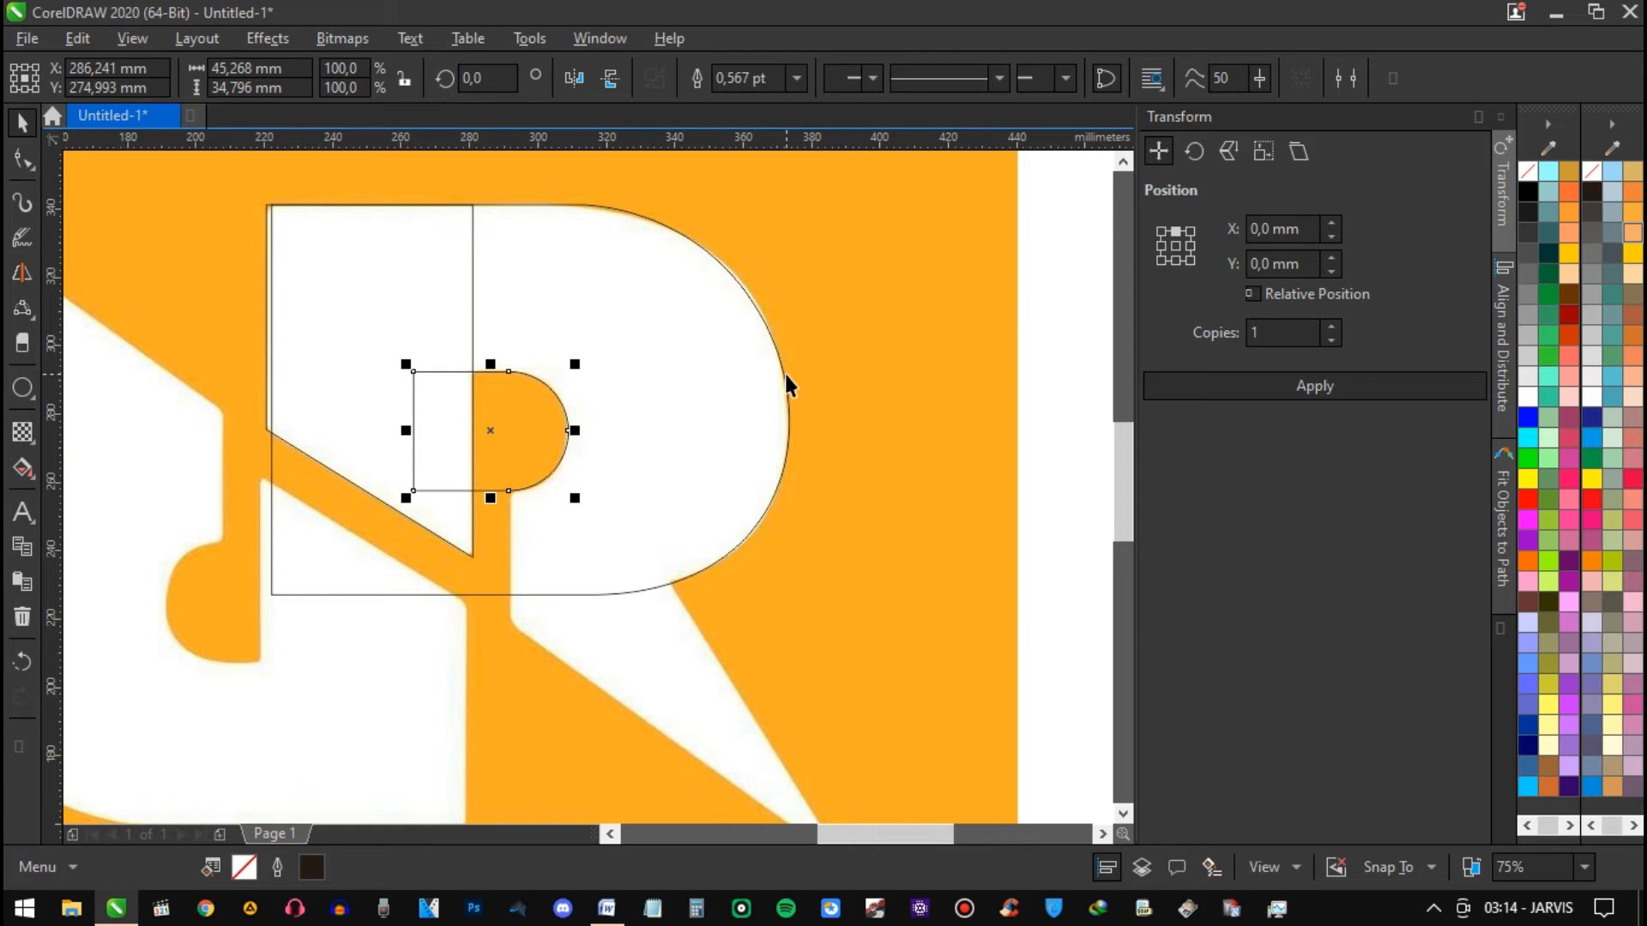
left_click(764, 497, "shift")
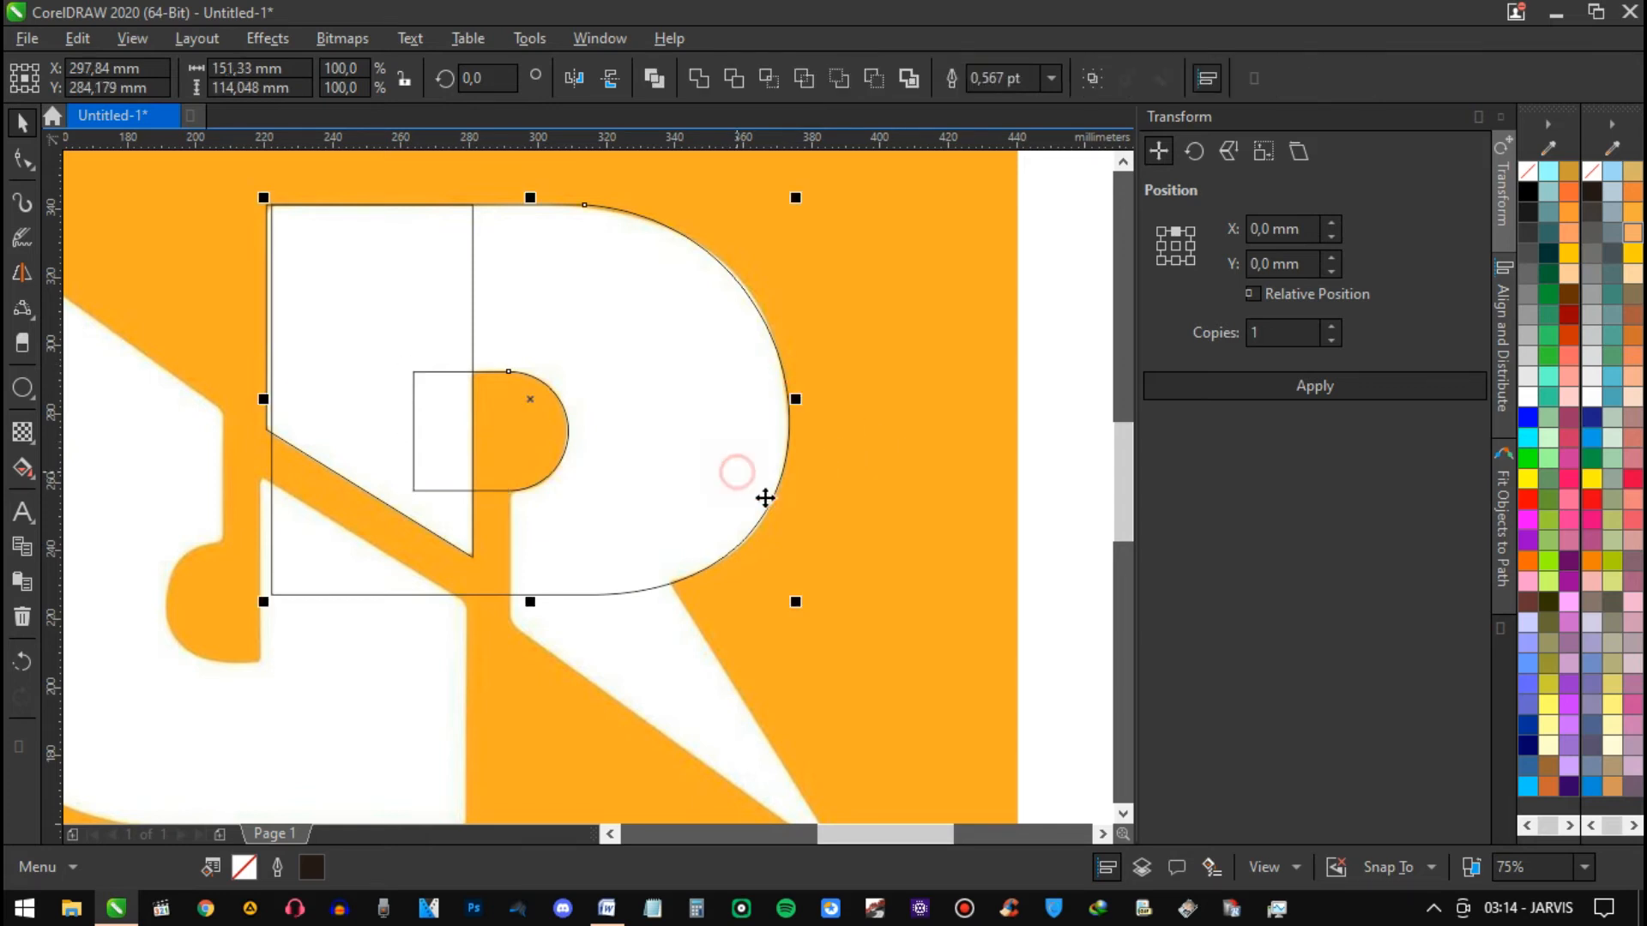
left_click(883, 537)
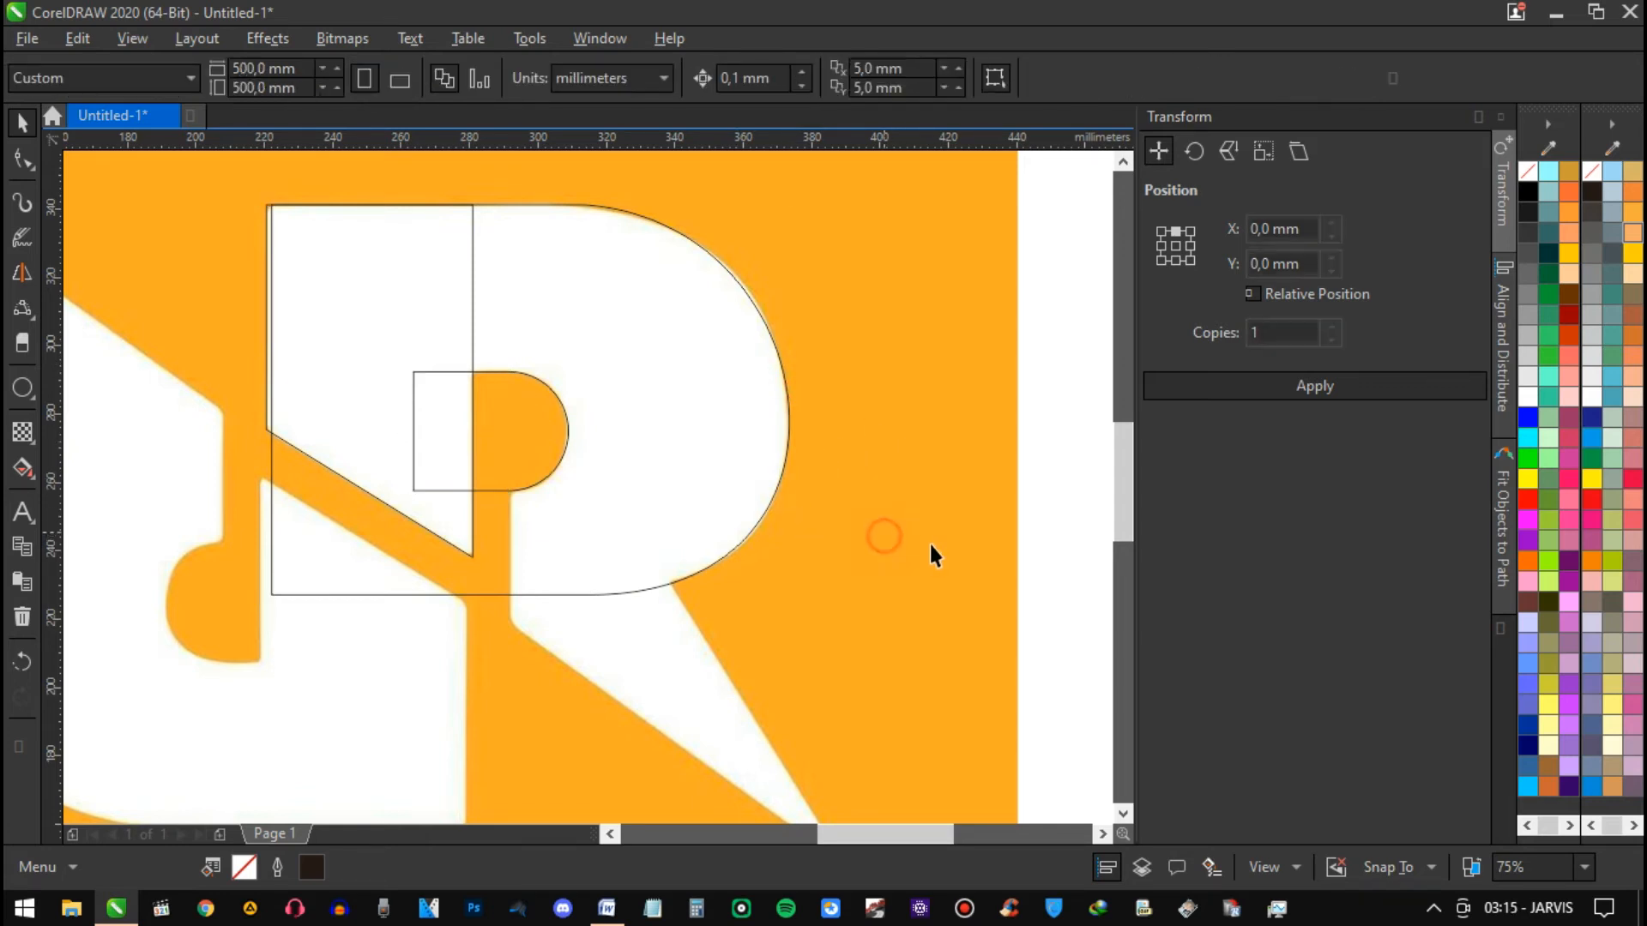
Step: Draw a rectangle about 40 × 119 mm over the R's diagonal leg, with its left side on the leg's vertical edge
scroll(926, 480, "down", 2)
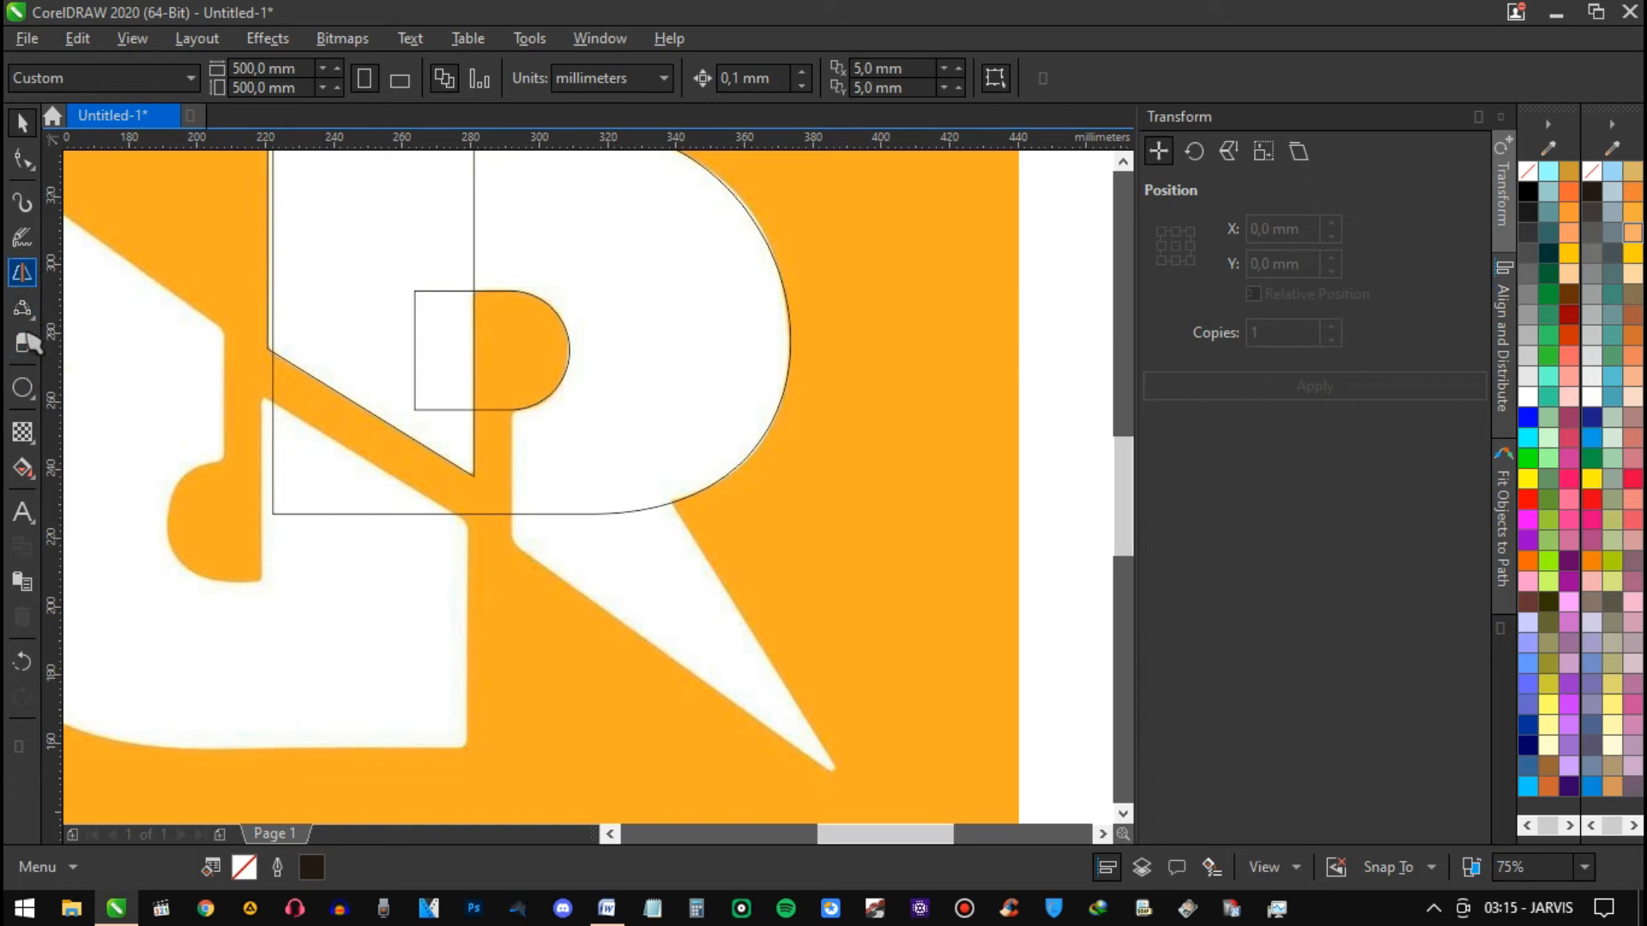
left_click(35, 402)
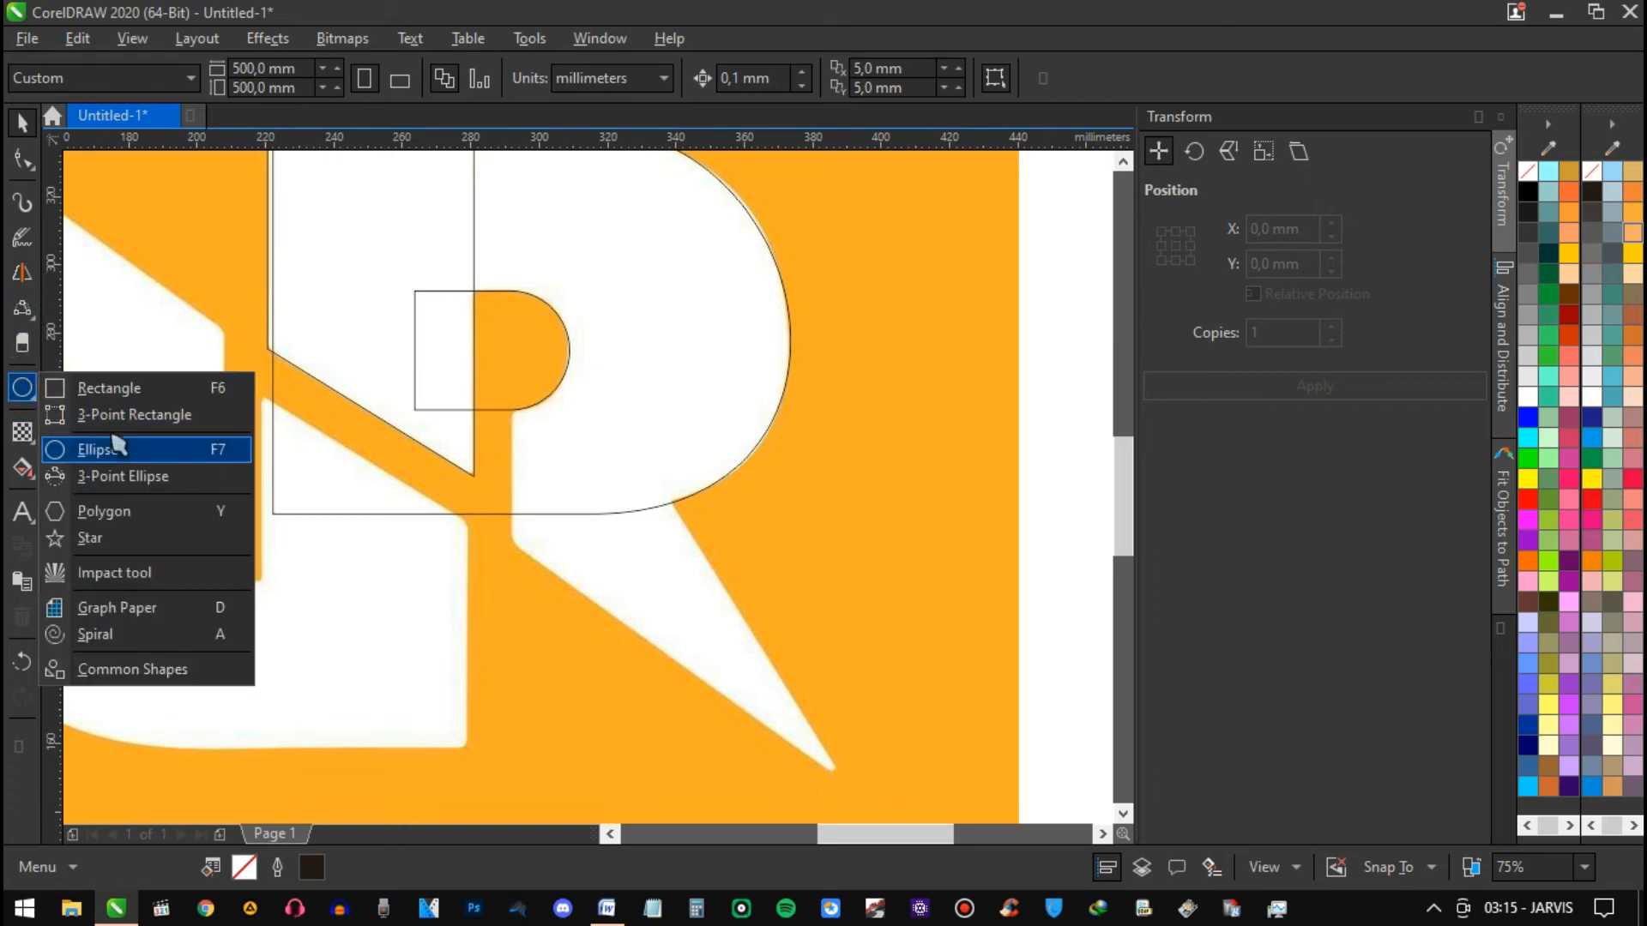
left_click(107, 383)
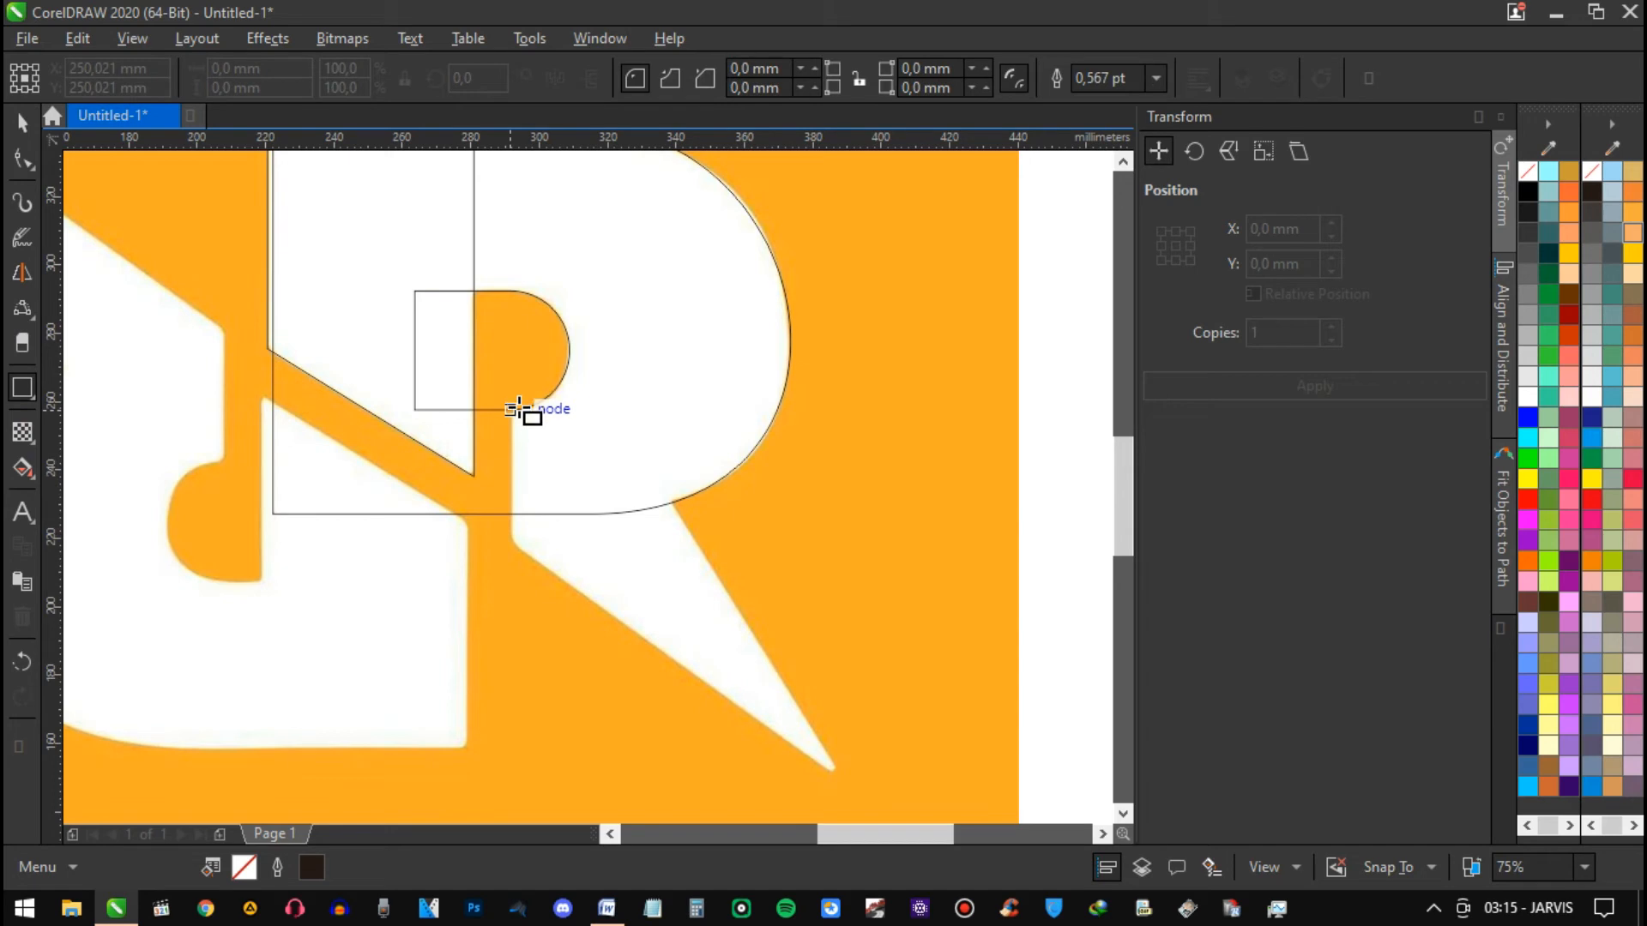
left_click_drag(514, 383, 652, 587)
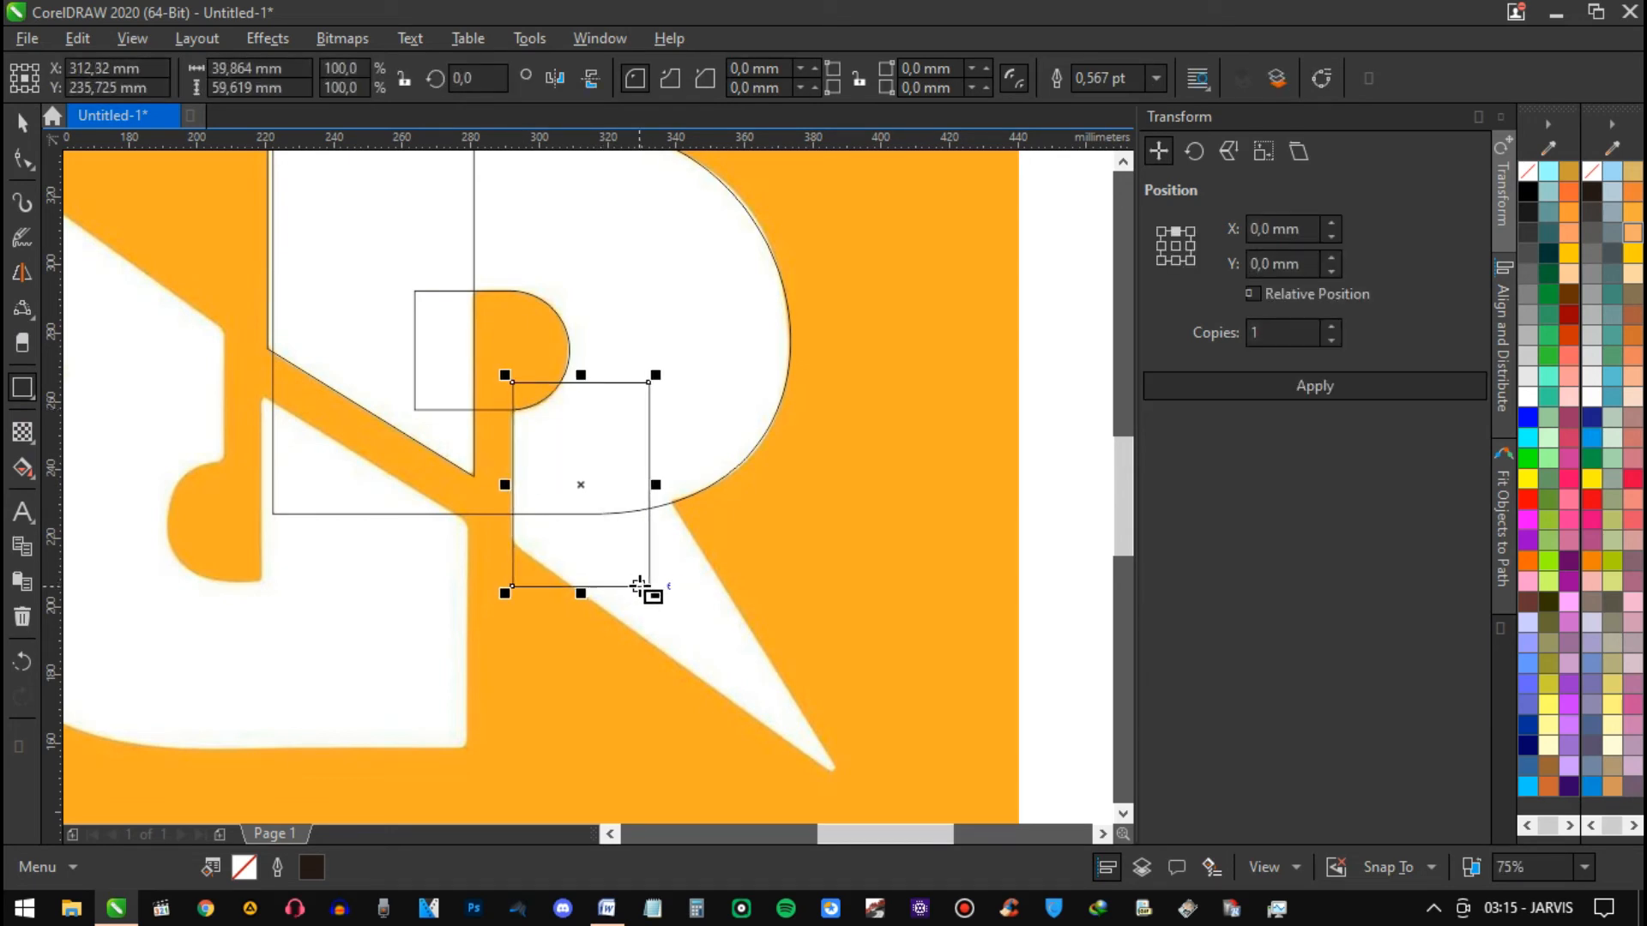
left_click_drag(580, 593, 576, 800)
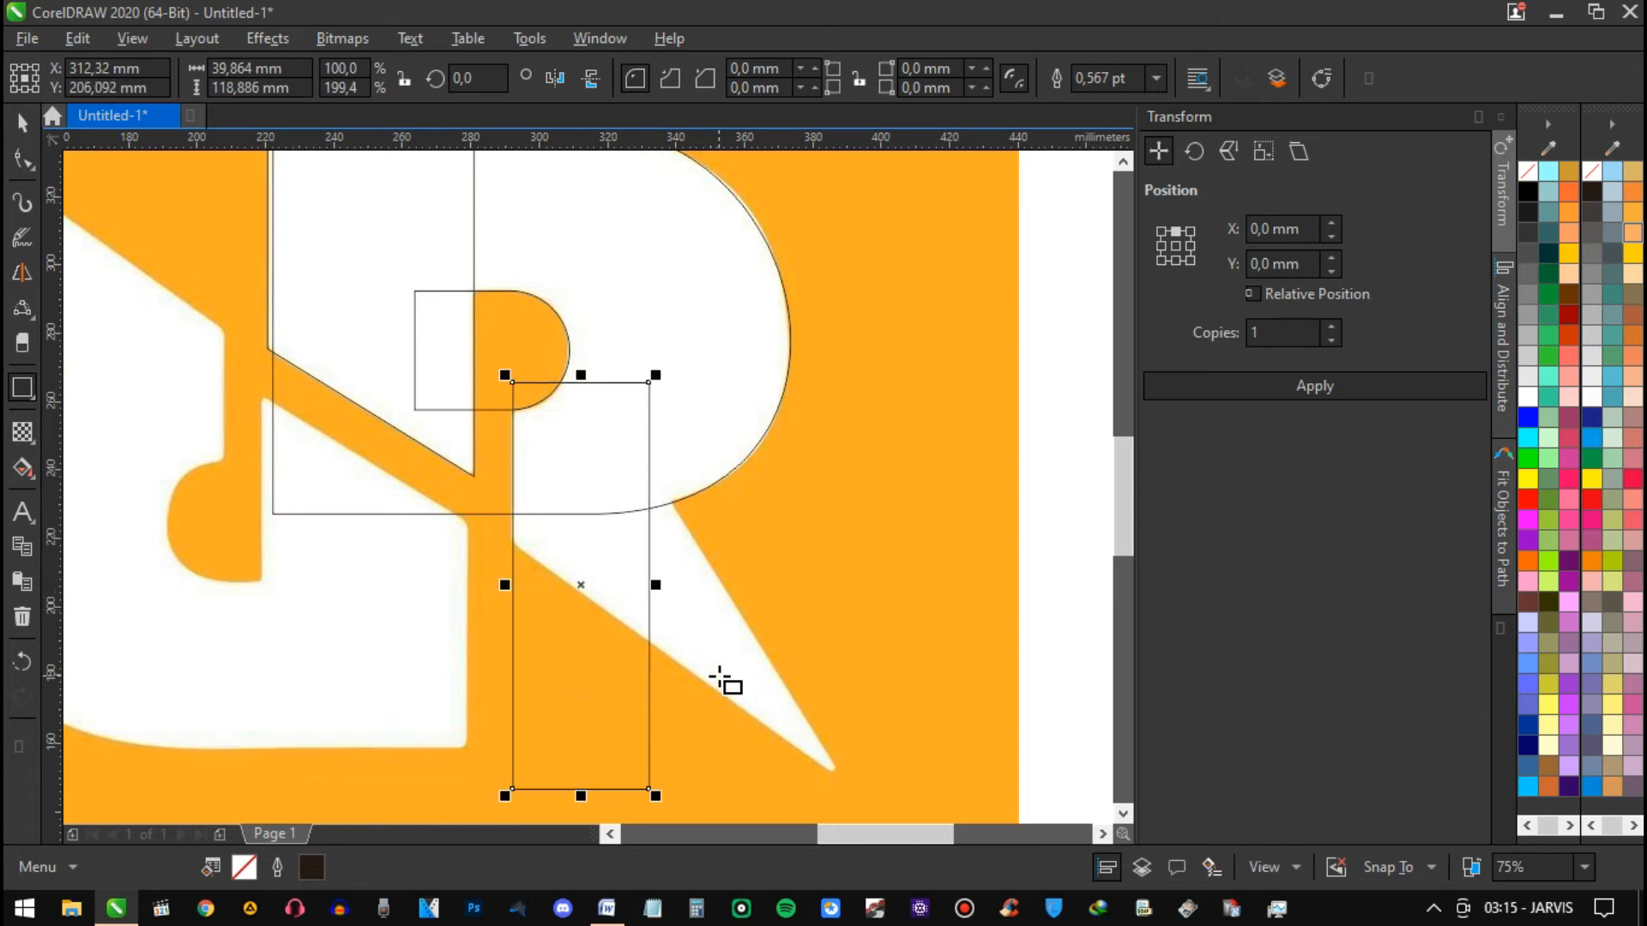
Step: Convert the leg rectangle to curves and reposition its nodes to follow the R's diagonal leg down to its tip
key("ctrl+q")
key("F10")
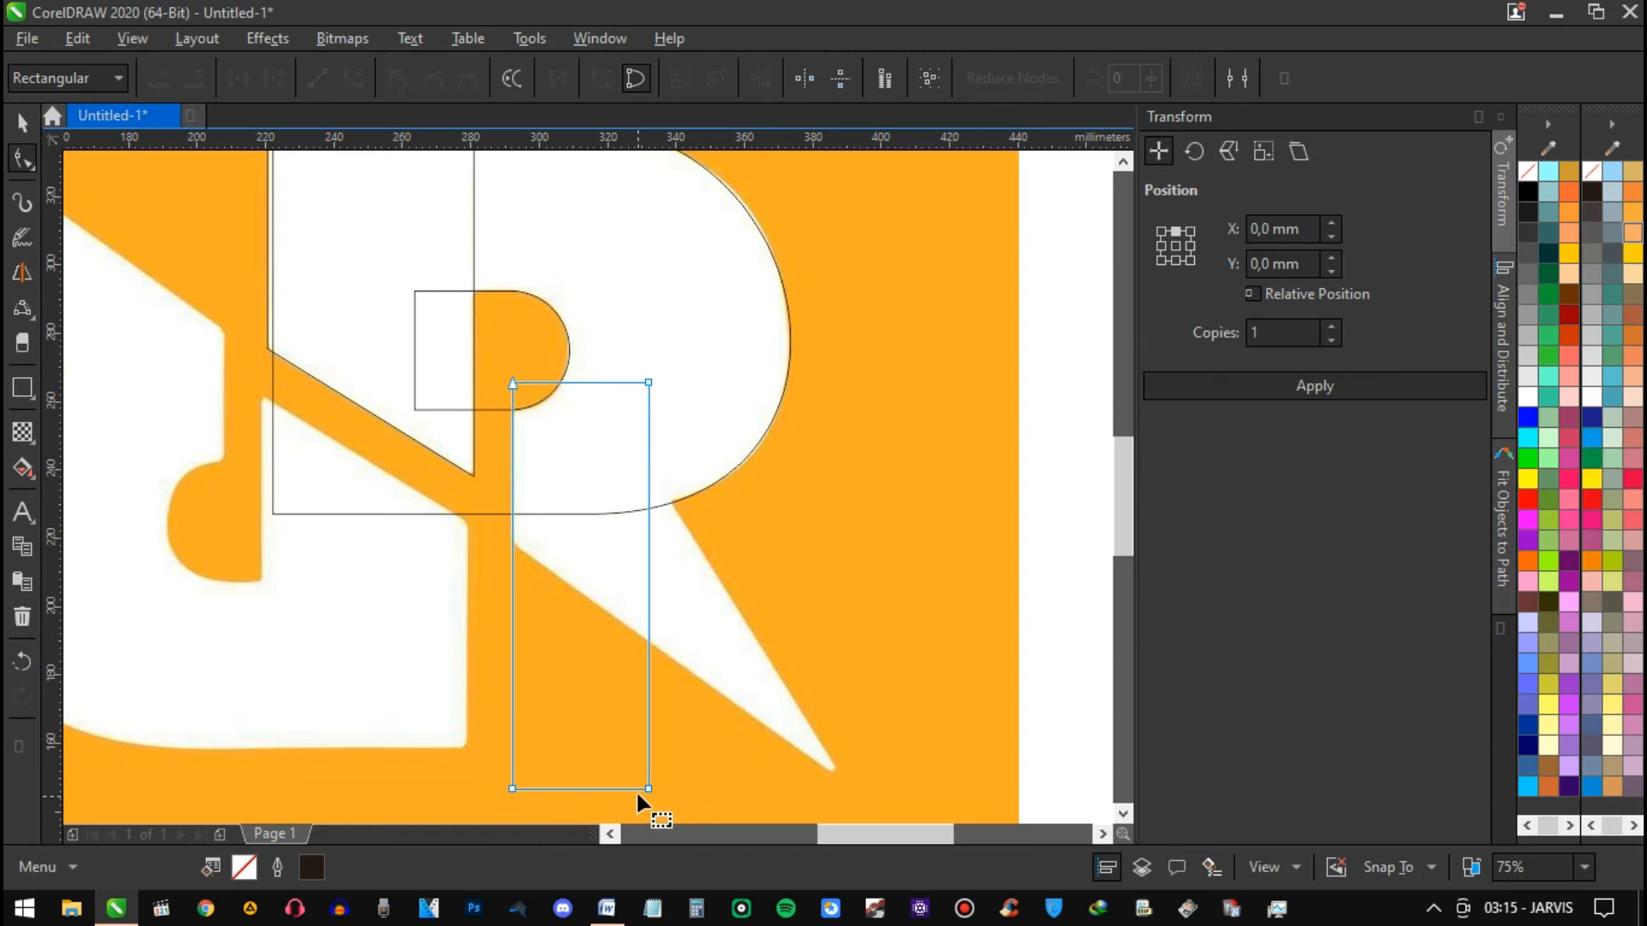
left_click_drag(668, 790, 834, 767)
left_click_drag(648, 382, 634, 440)
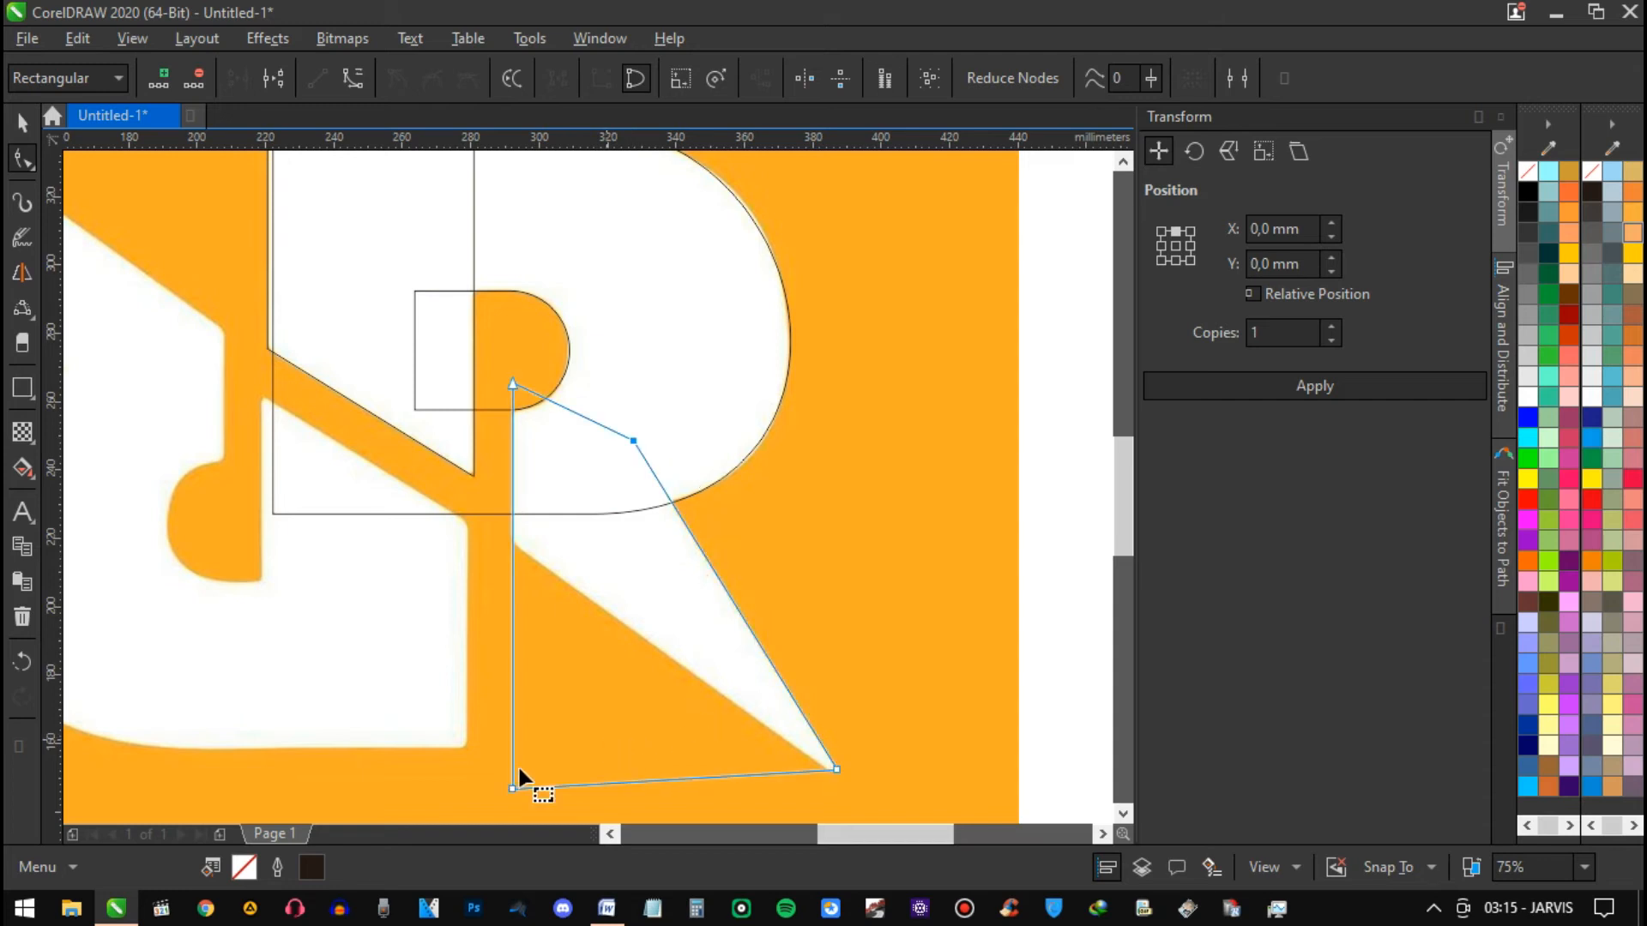
left_click_drag(513, 787, 512, 543)
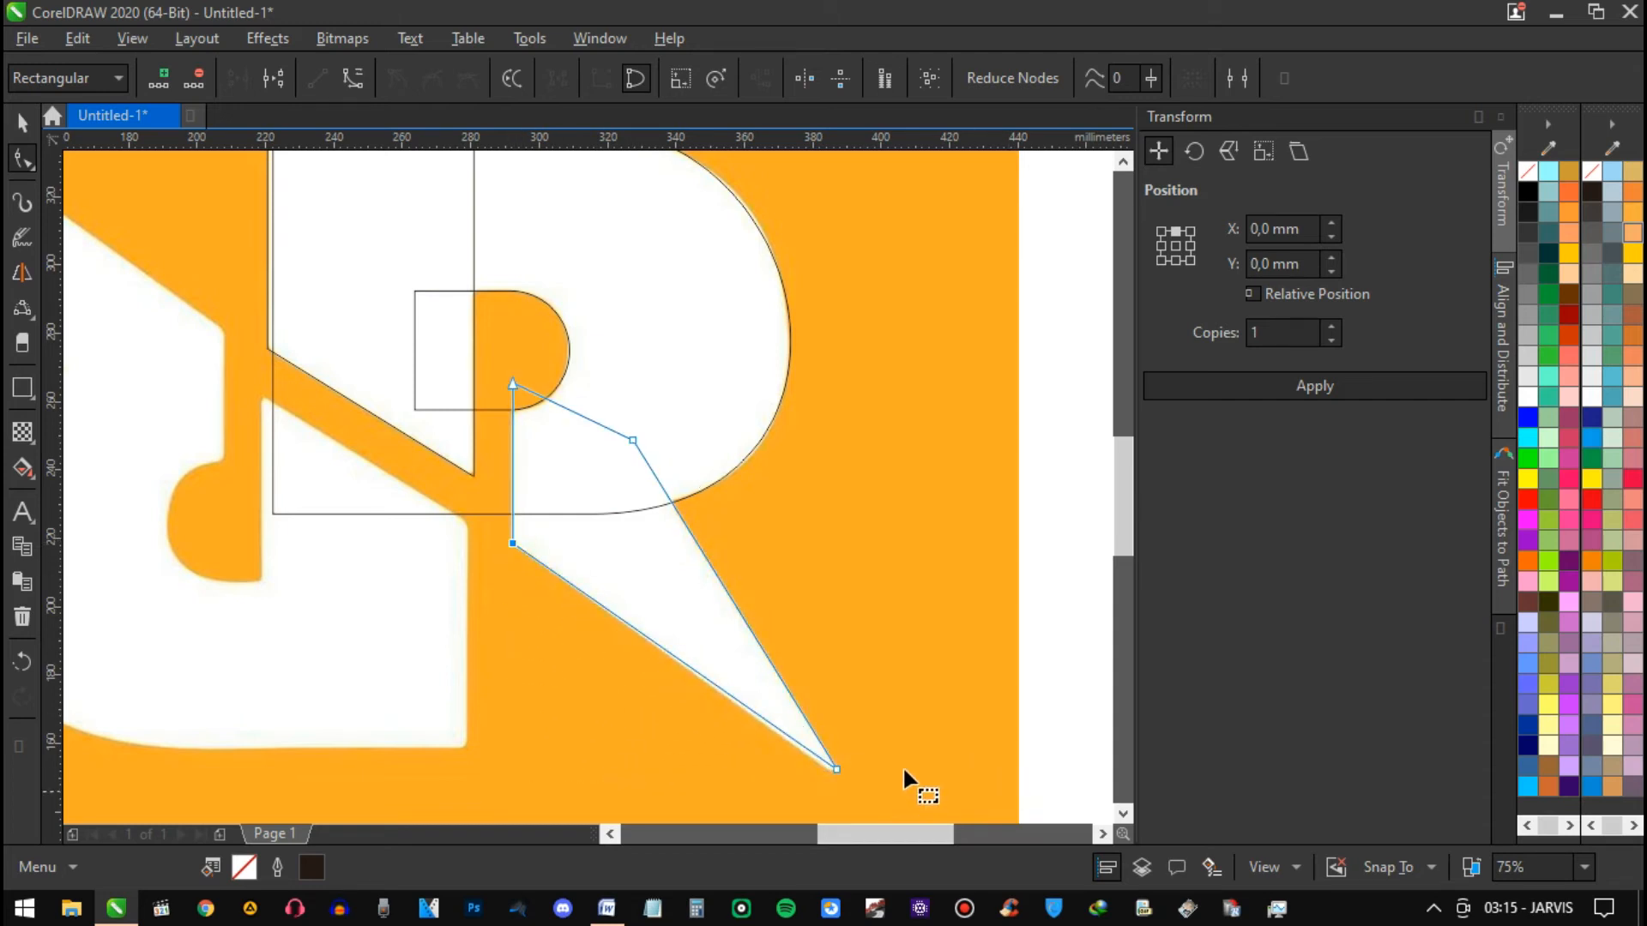
key("Down")
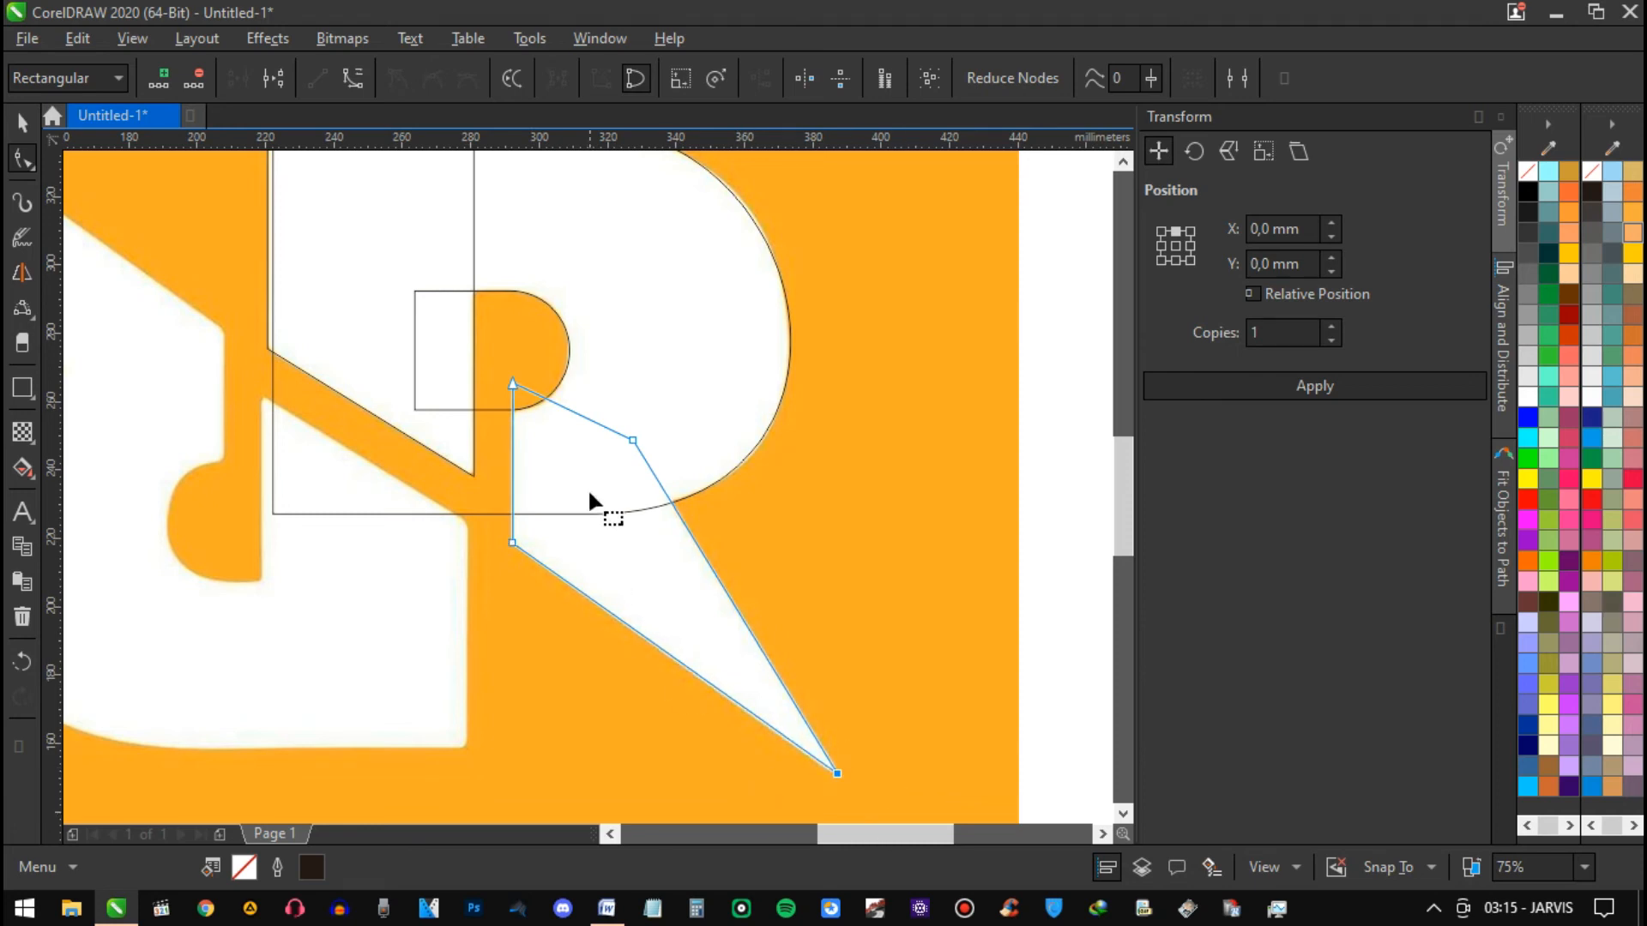
key("space")
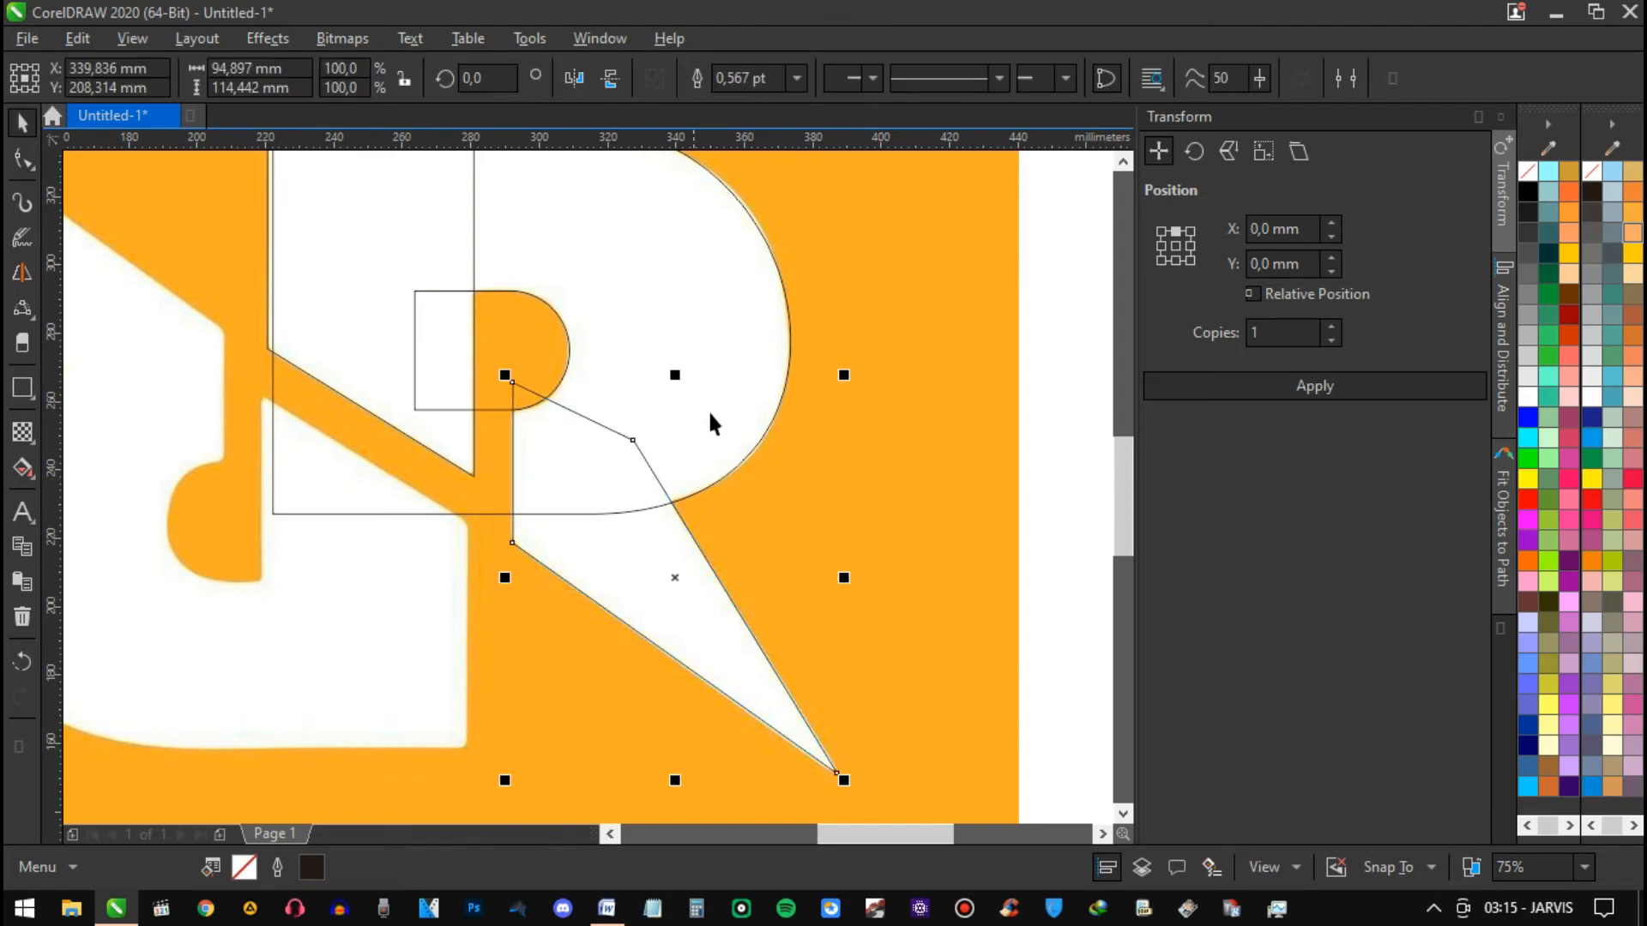
Step: Draw a rectangle about 39 × 28 mm over the leg shape's upper-left corner and trim the leg with it
left_click(23, 388)
left_click_drag(439, 357, 573, 452)
key("space")
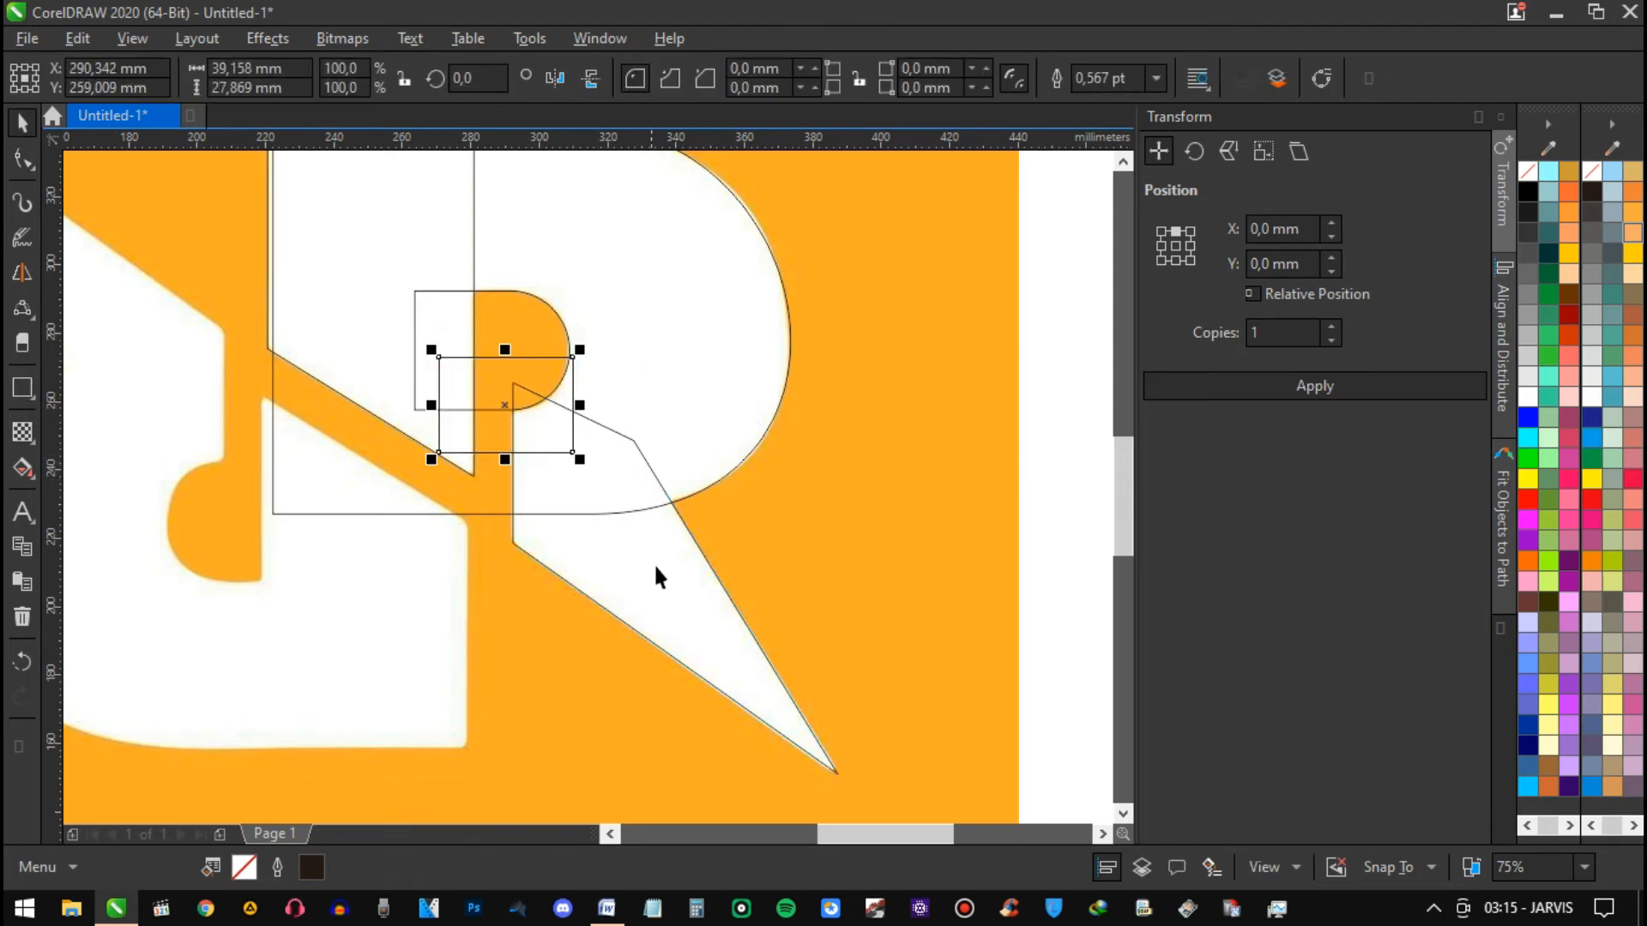
left_click(650, 615, "shift")
left_click(733, 78)
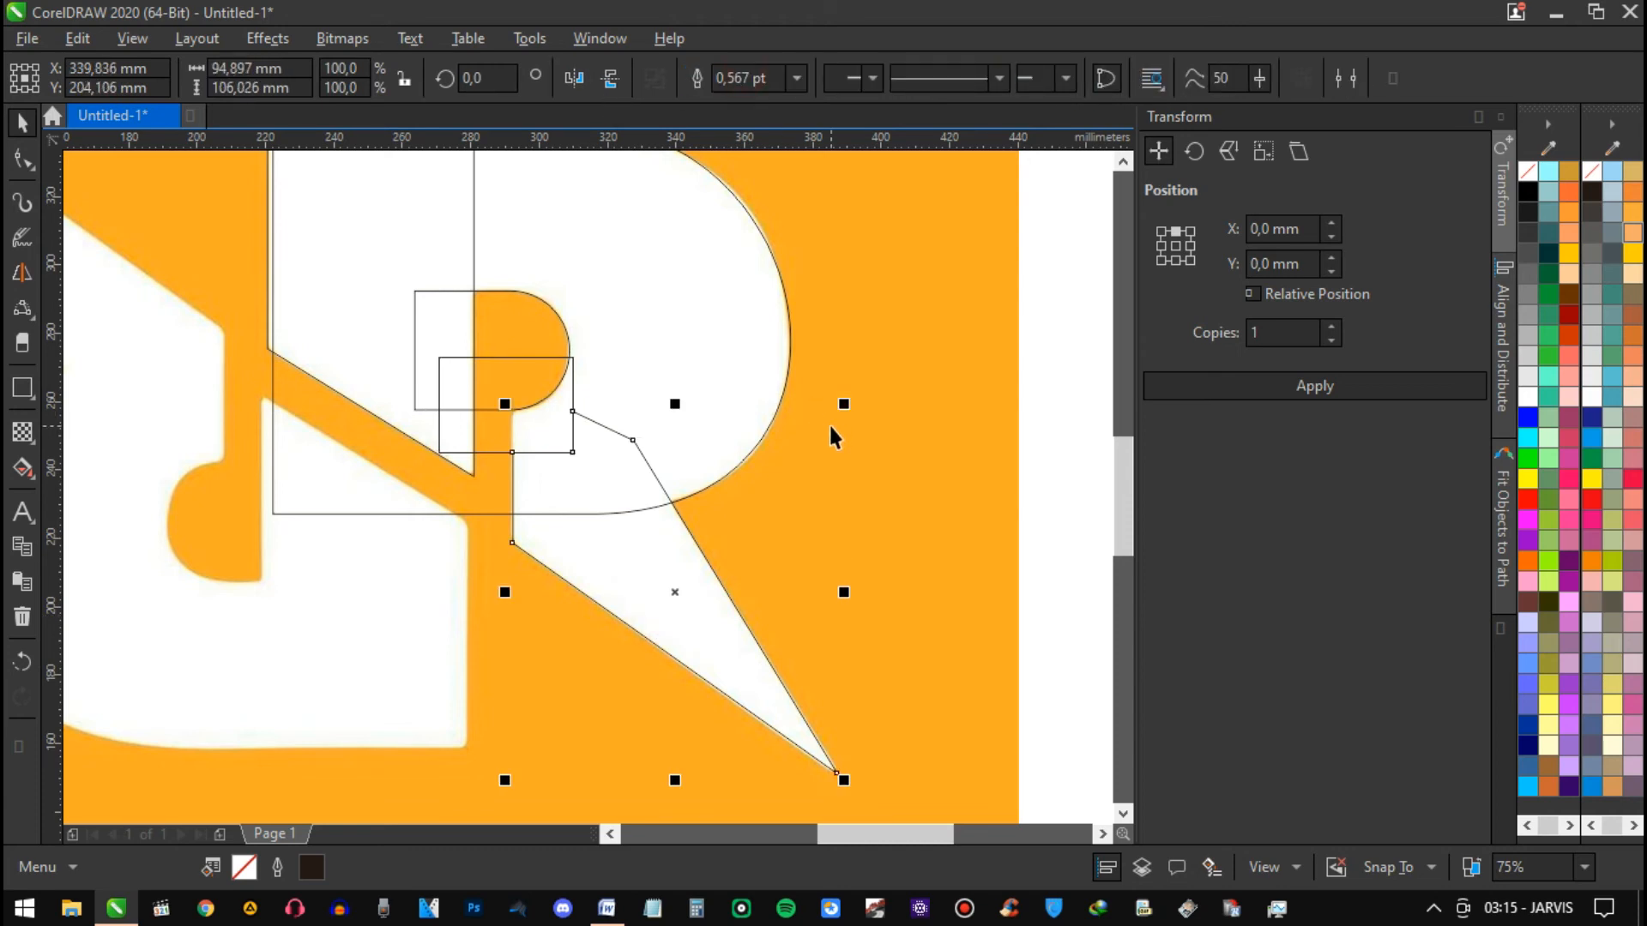
Step: Delete the helper rectangle at the leg shape's upper corner
left_click(529, 383)
left_click(640, 471)
left_click(686, 527)
Step: Try moving the bowl with its cutout sideways, and undo the move
left_click_drag(666, 331, 820, 337)
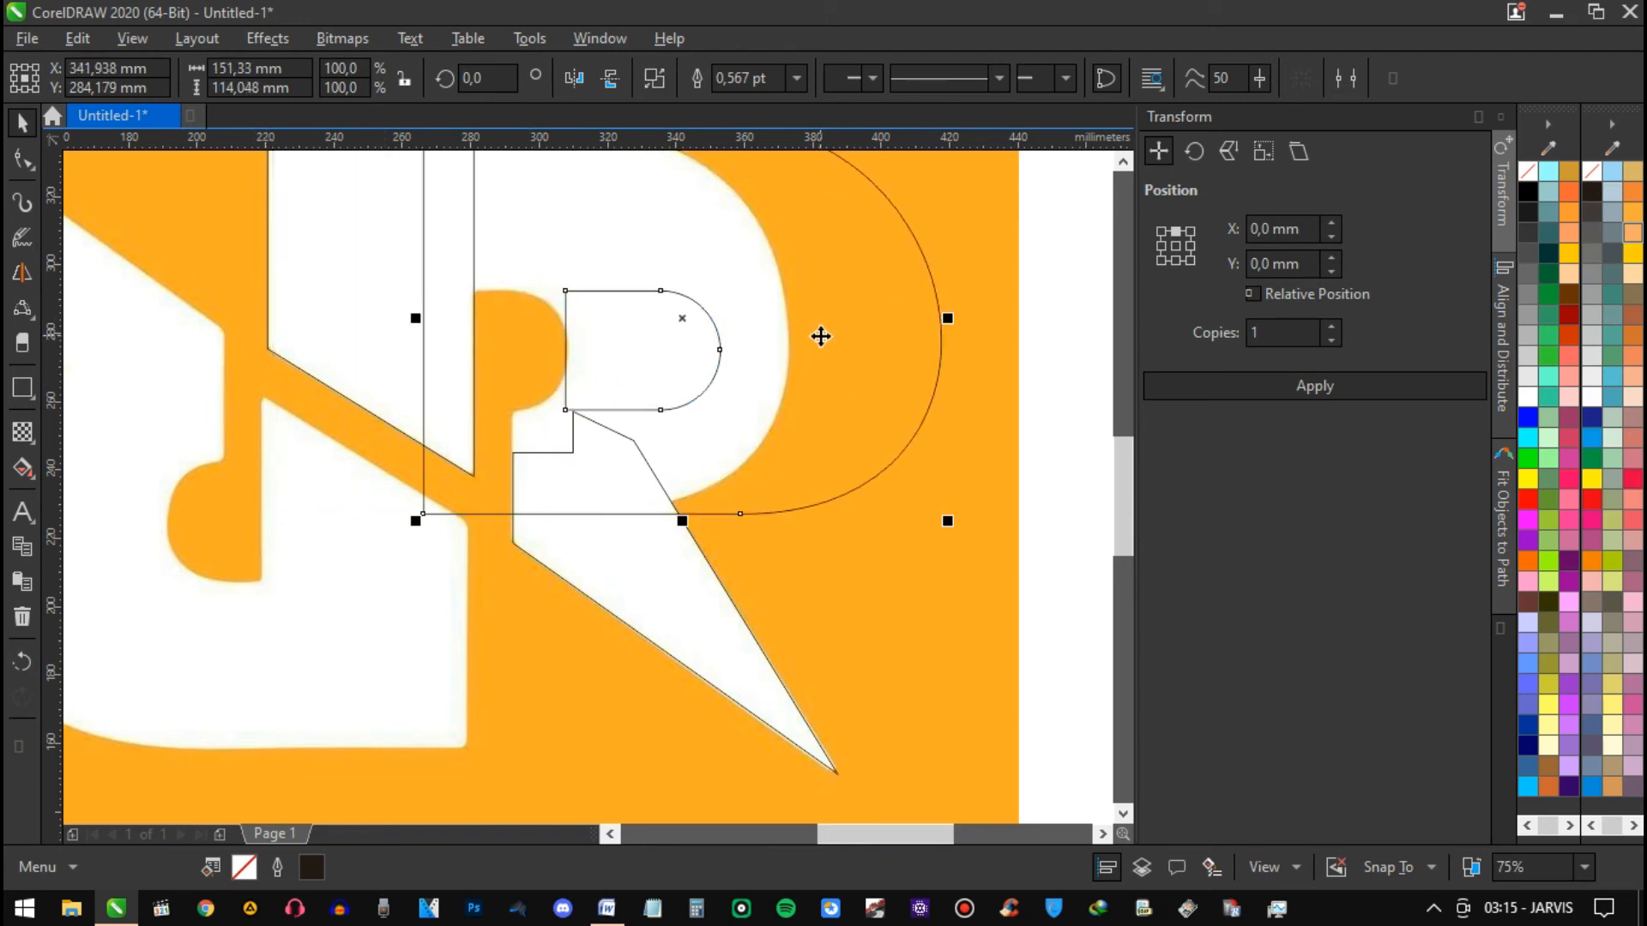
key("ctrl+z")
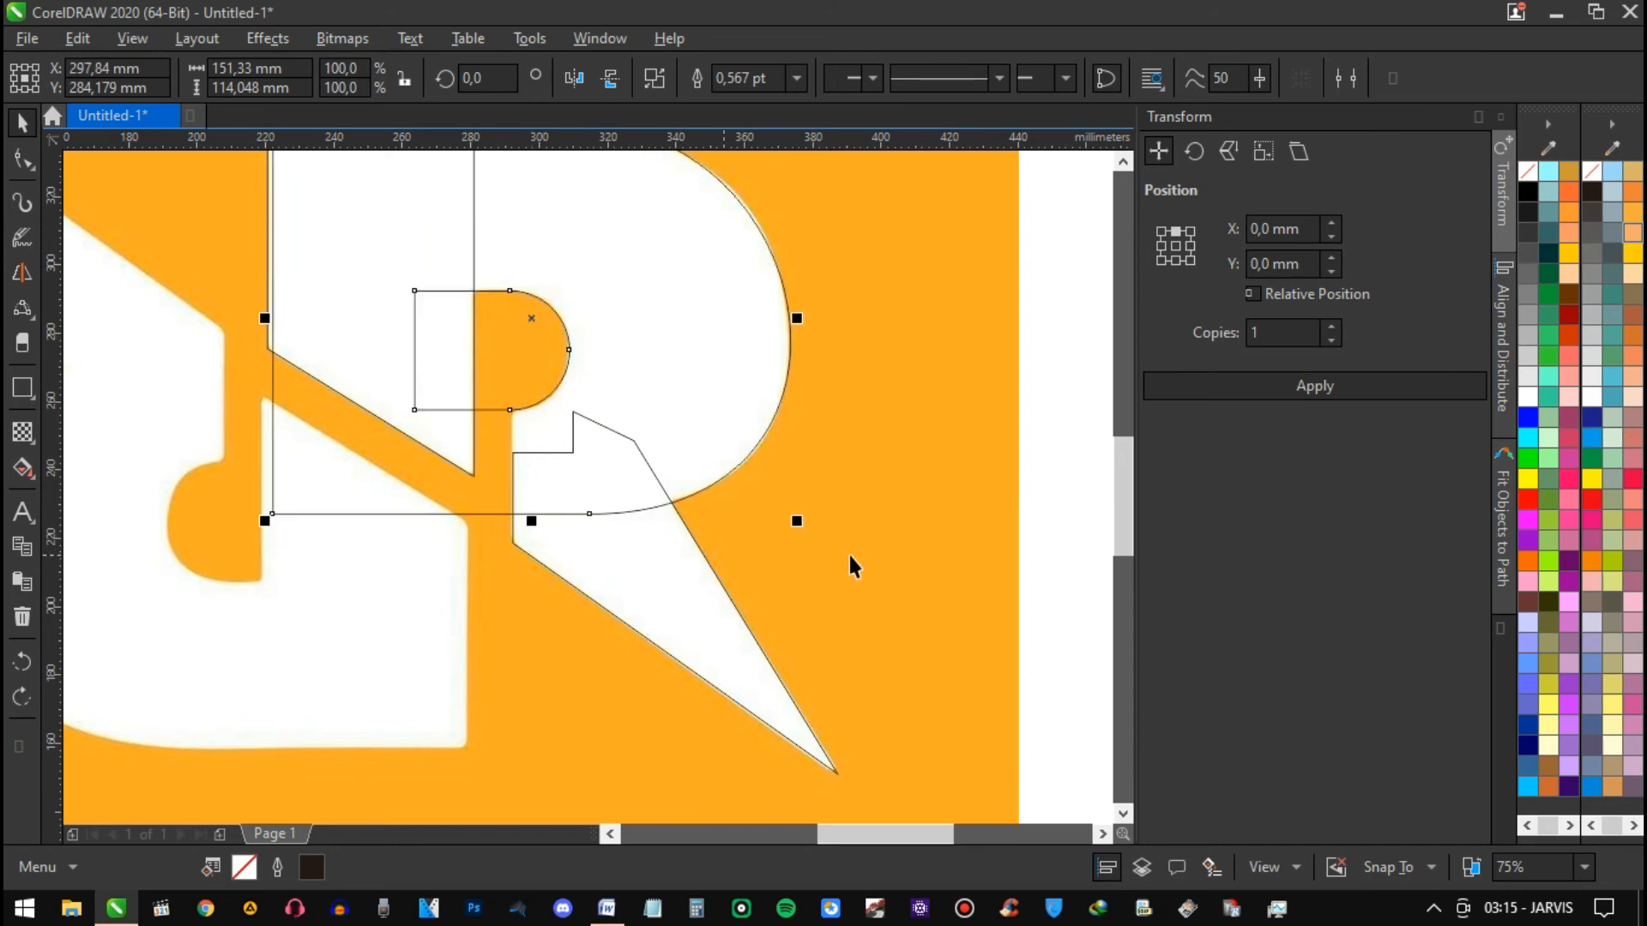
scroll(898, 437, "up", 1)
left_click(897, 471)
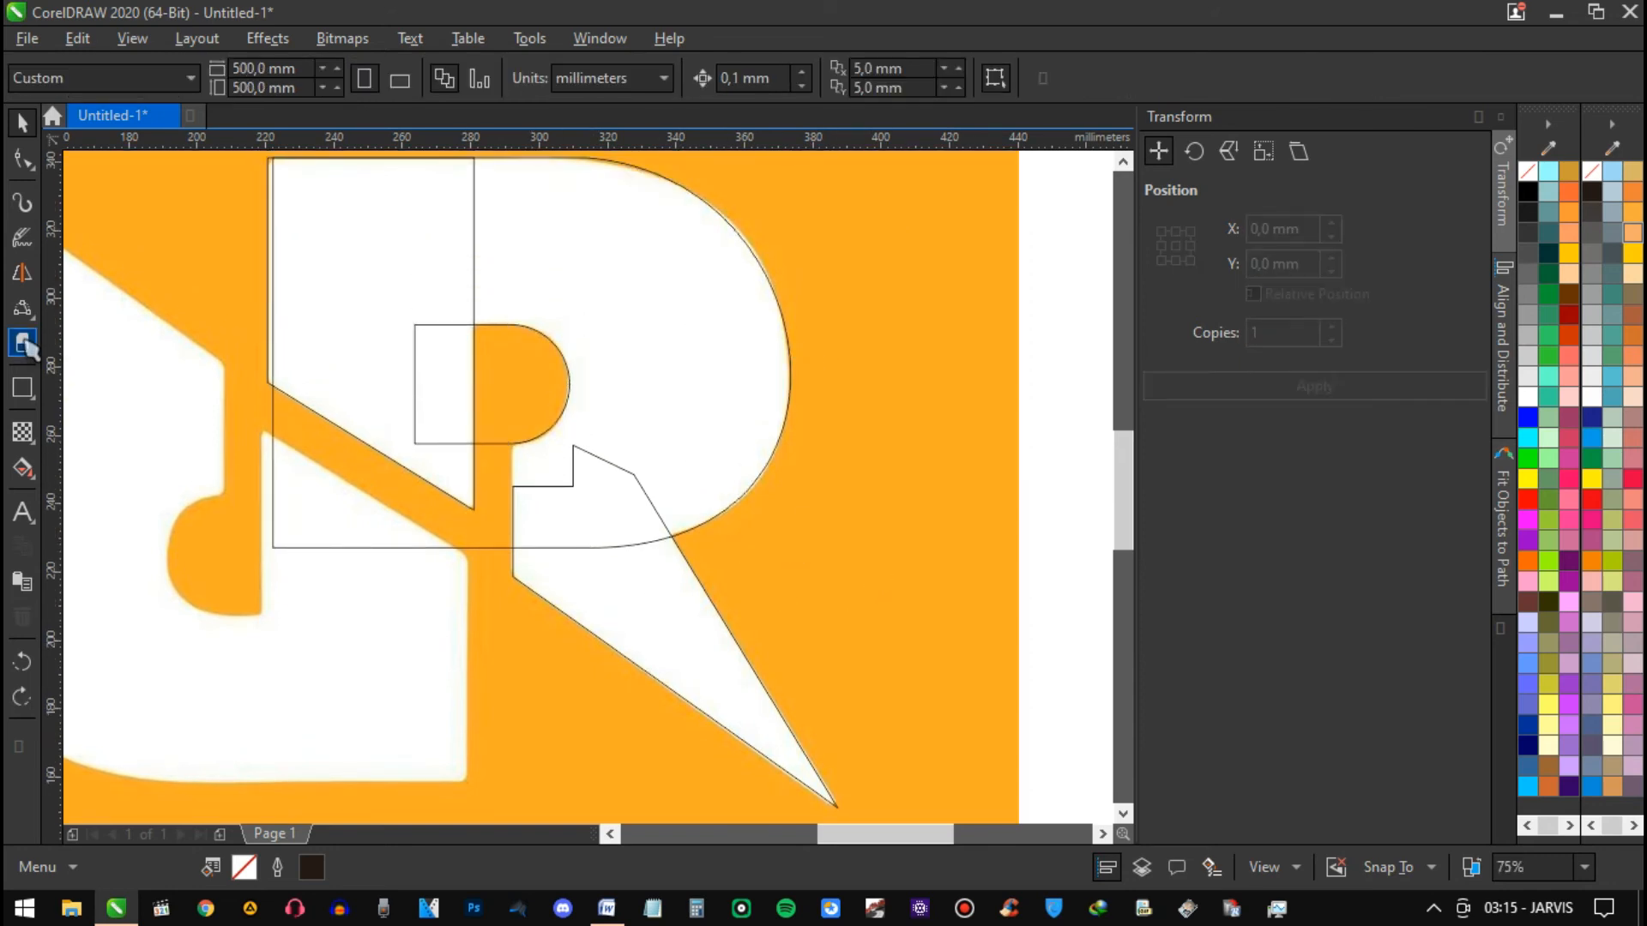
Step: Draw a narrow upright rectangle filling the gap between the stem and the leg, extending past the bowl shape's lower edge
left_click(23, 388)
left_click_drag(513, 574, 474, 410)
left_click_drag(495, 585, 493, 634)
Step: Trim the bowl shape with the narrow gap rectangle and delete that rectangle
key("space")
left_click(625, 375, "shift")
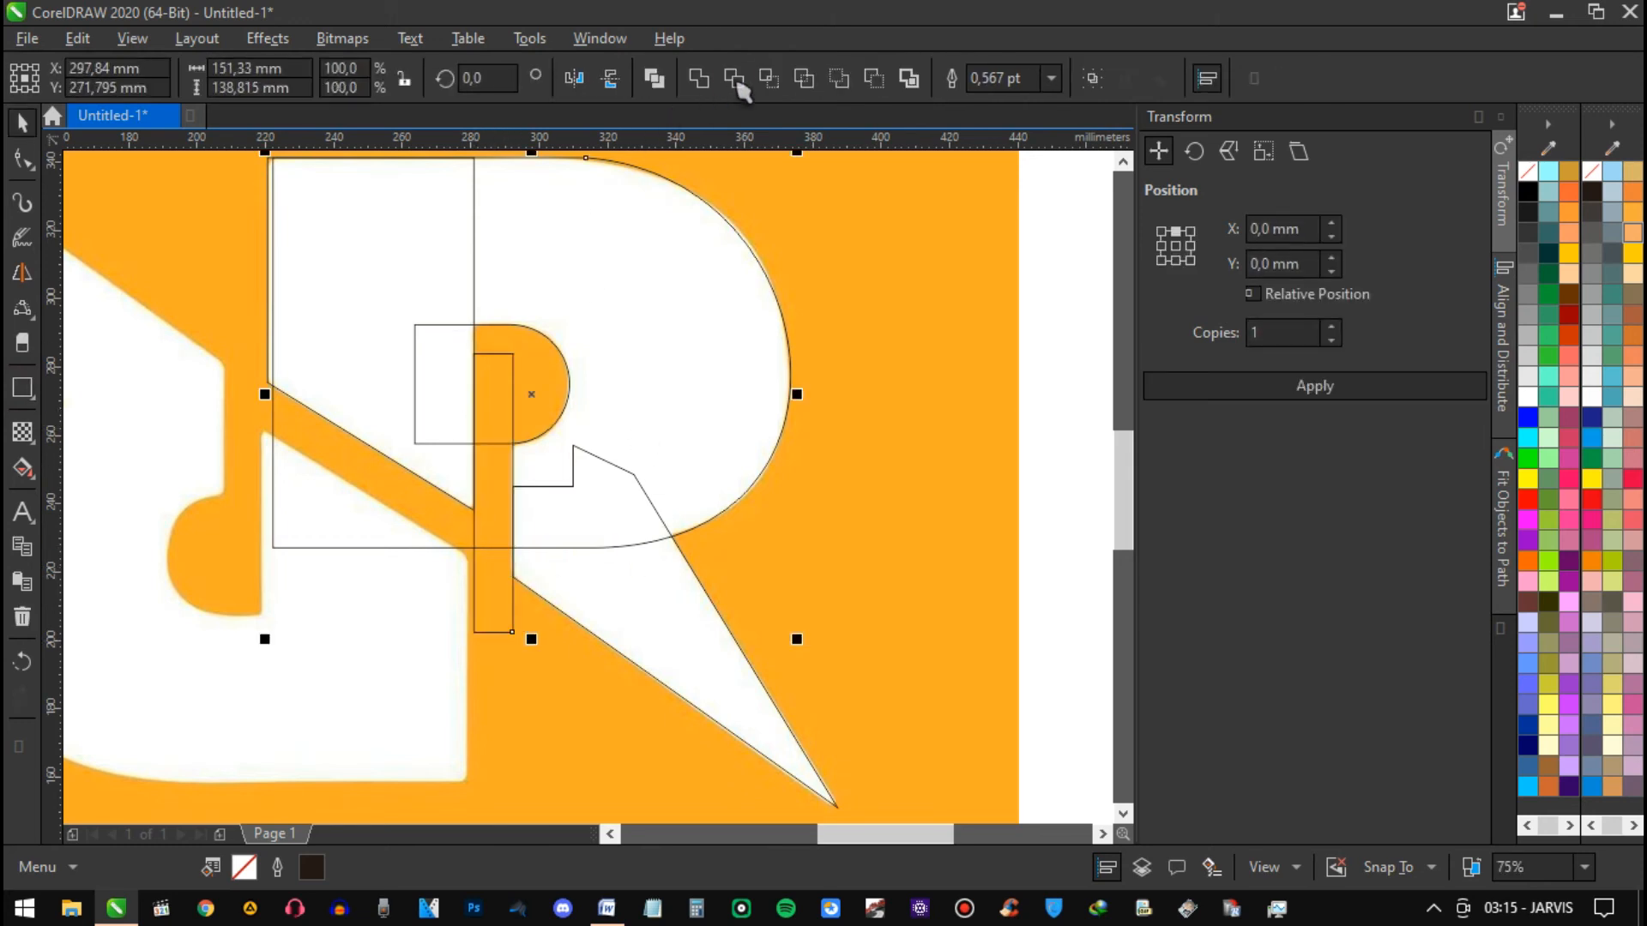
left_click(737, 86)
left_click(499, 595)
key("Delete")
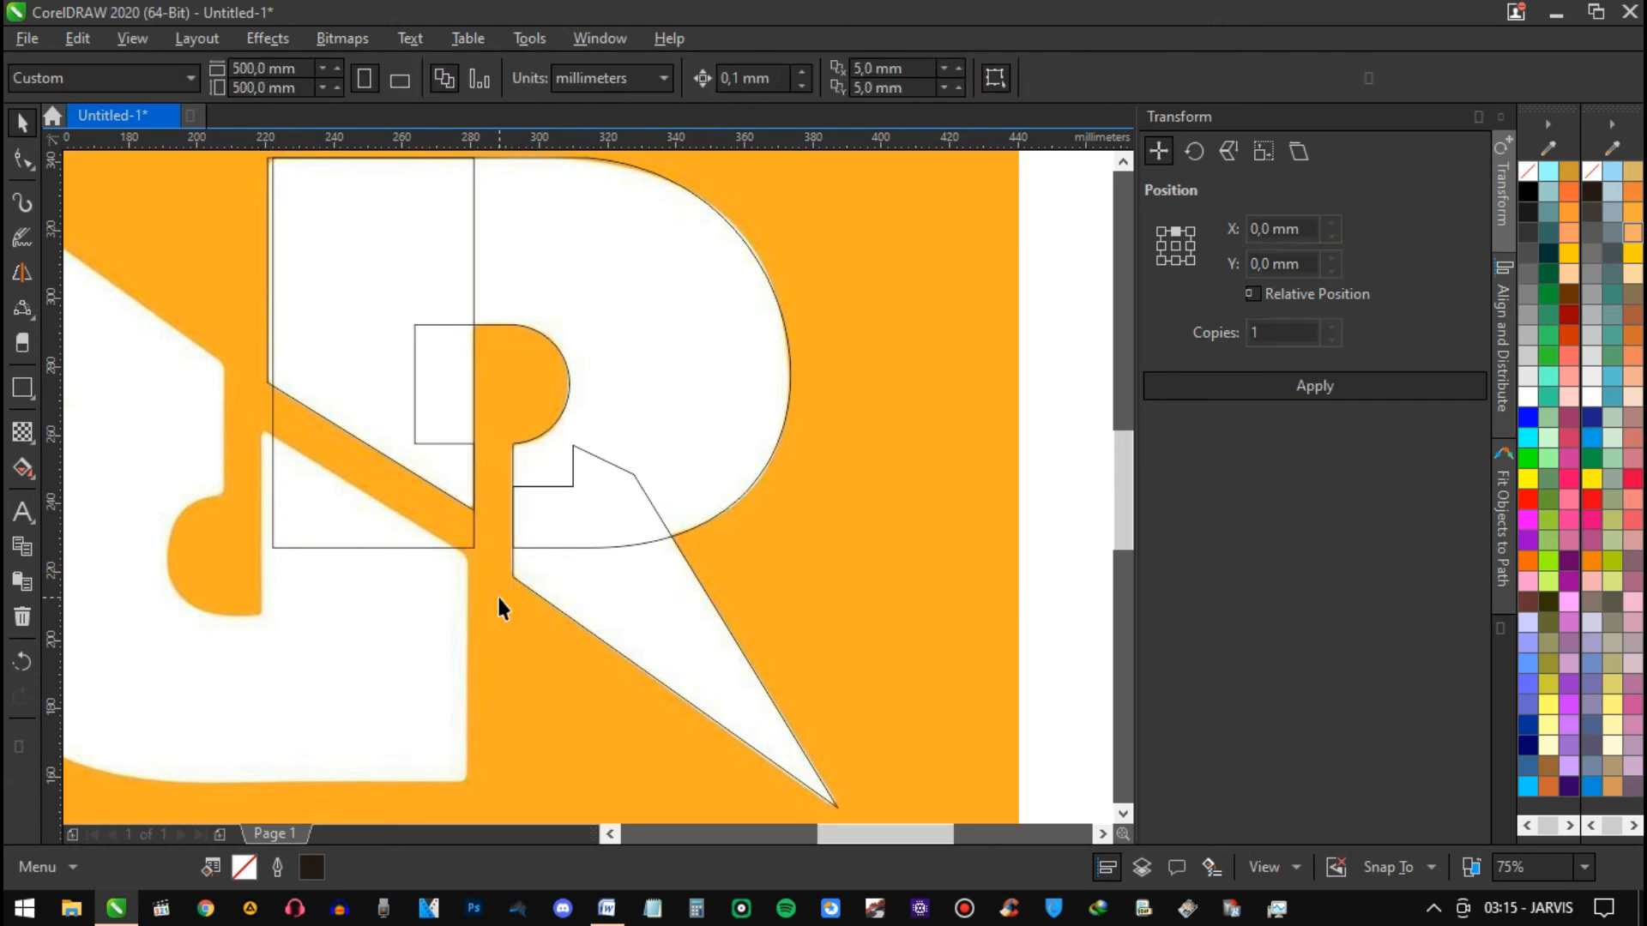
left_click(457, 369)
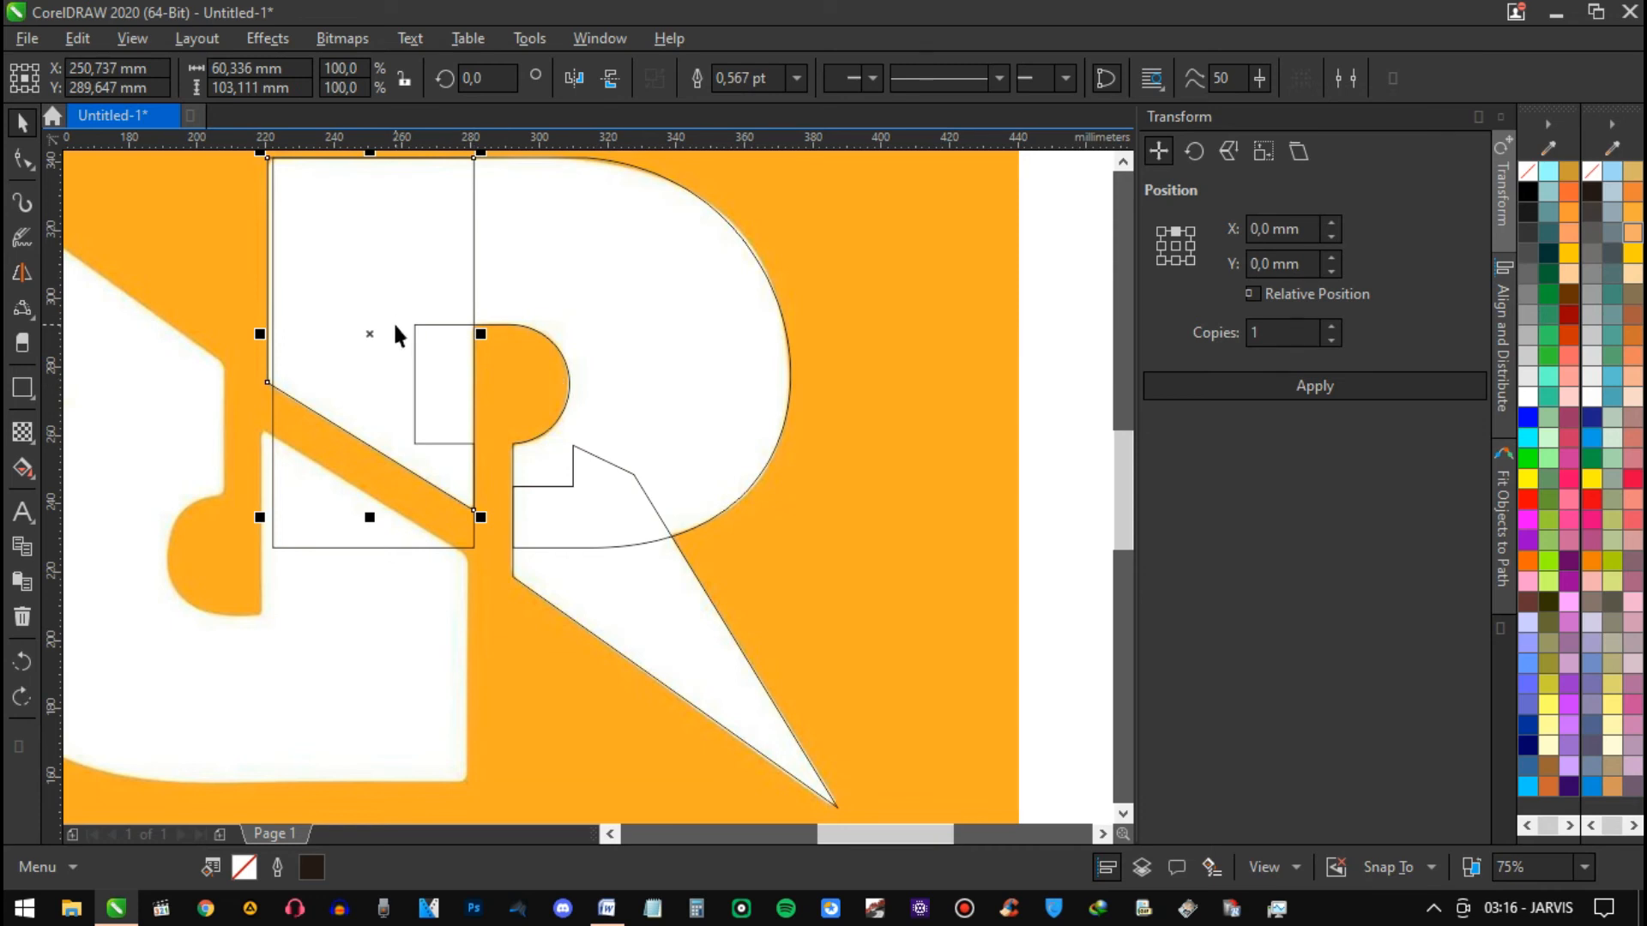
left_click_drag(370, 517, 367, 723)
key("Escape")
Step: Draw a rectangle about 60 × 185 mm as wide as the stem, extending above and below the bowl shape
left_click(23, 387)
mouse_move(267, 243)
left_mouse_down()
mouse_move(460, 460)
mouse_move(474, 539)
left_mouse_up()
left_click_drag(370, 546, 371, 623)
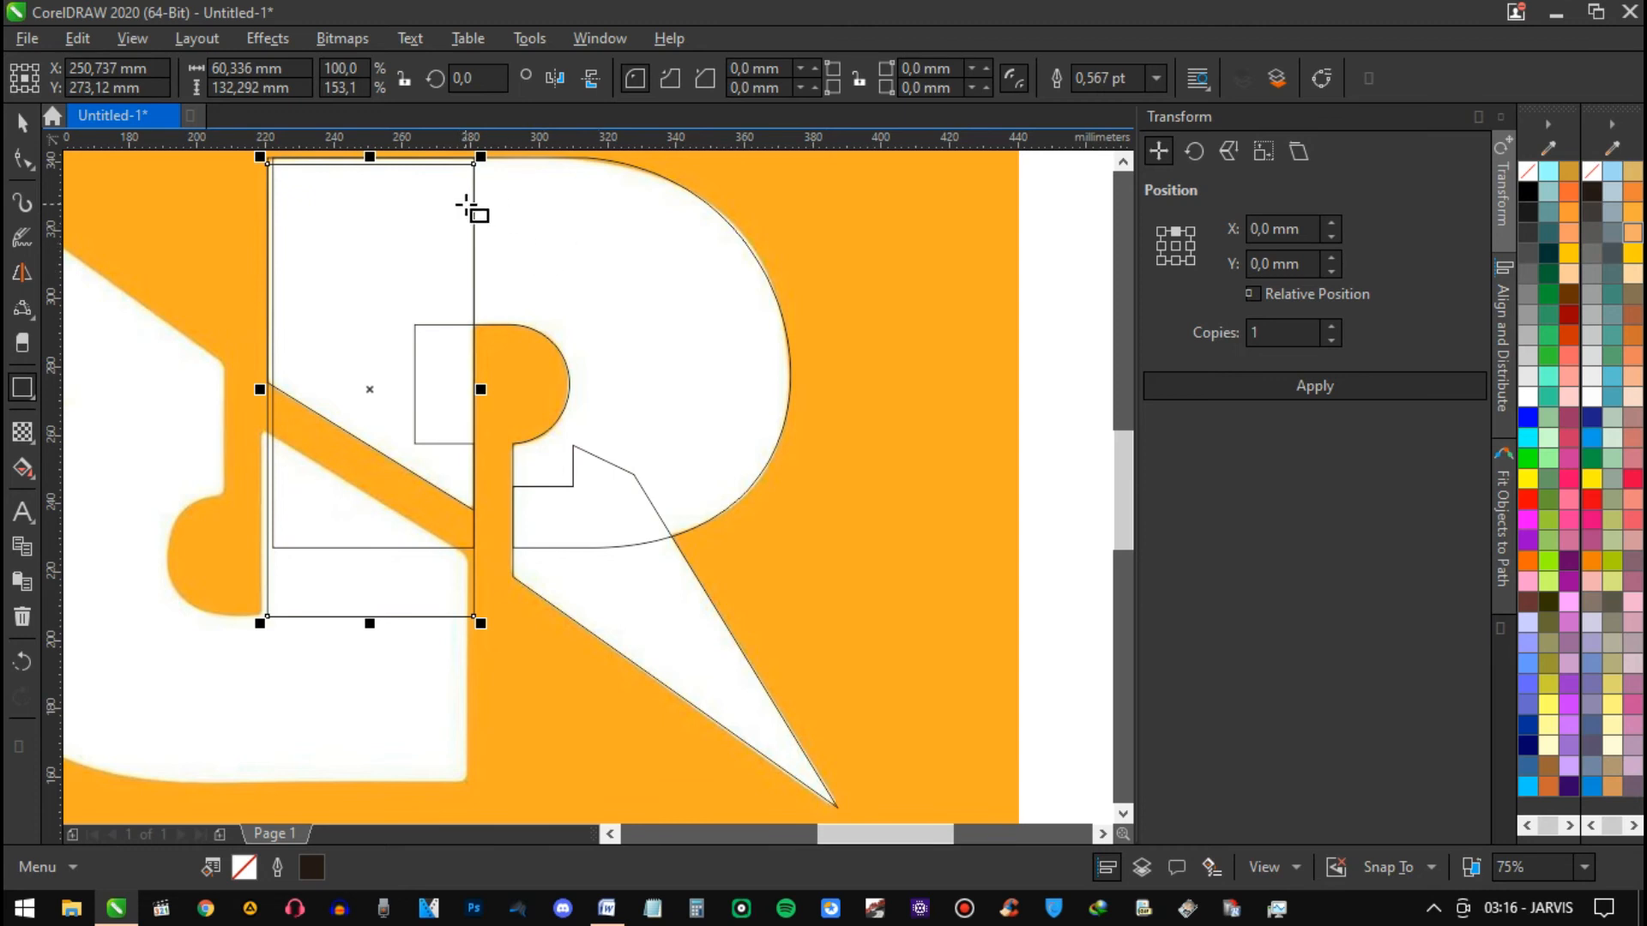
scroll(566, 219, "up", 2)
left_click_drag(387, 265, 386, 175)
Step: Trim the bowl shape with the stem-wide rectangle and delete the rectangle
left_click(591, 360, "shift")
key("space")
left_click(743, 82)
key("Escape")
left_click(472, 221)
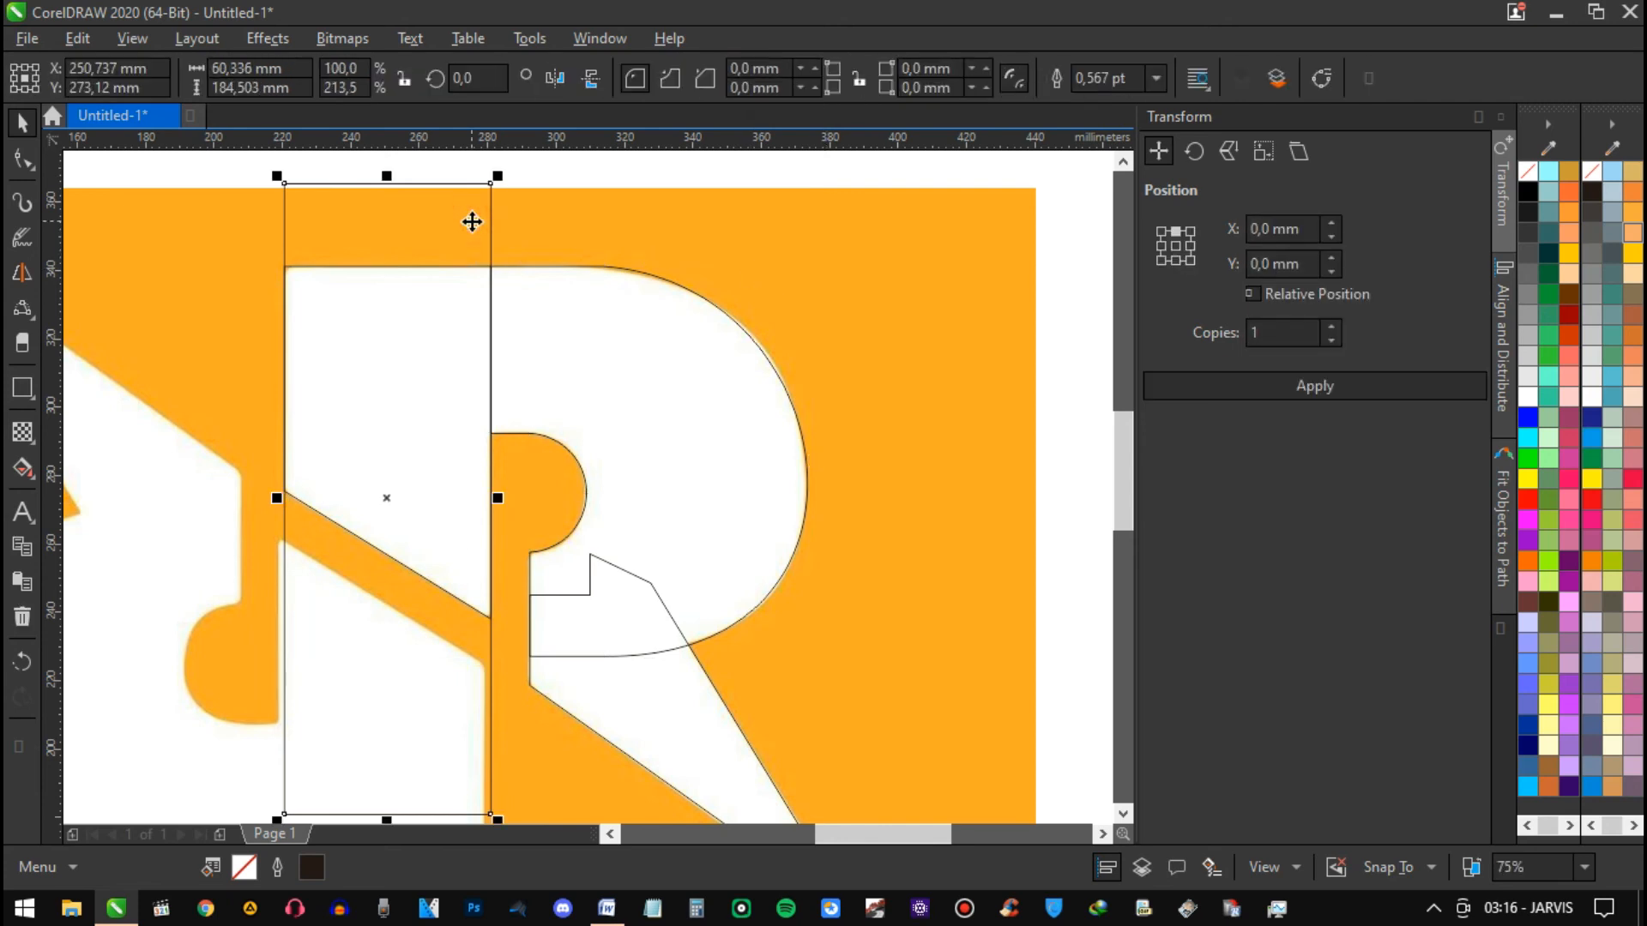
key("Delete")
Step: Weld the stem, bowl and diagonal leg into a single R shape
left_click(386, 415)
left_click(683, 415, "shift")
left_click_drag(742, 468, 677, 339)
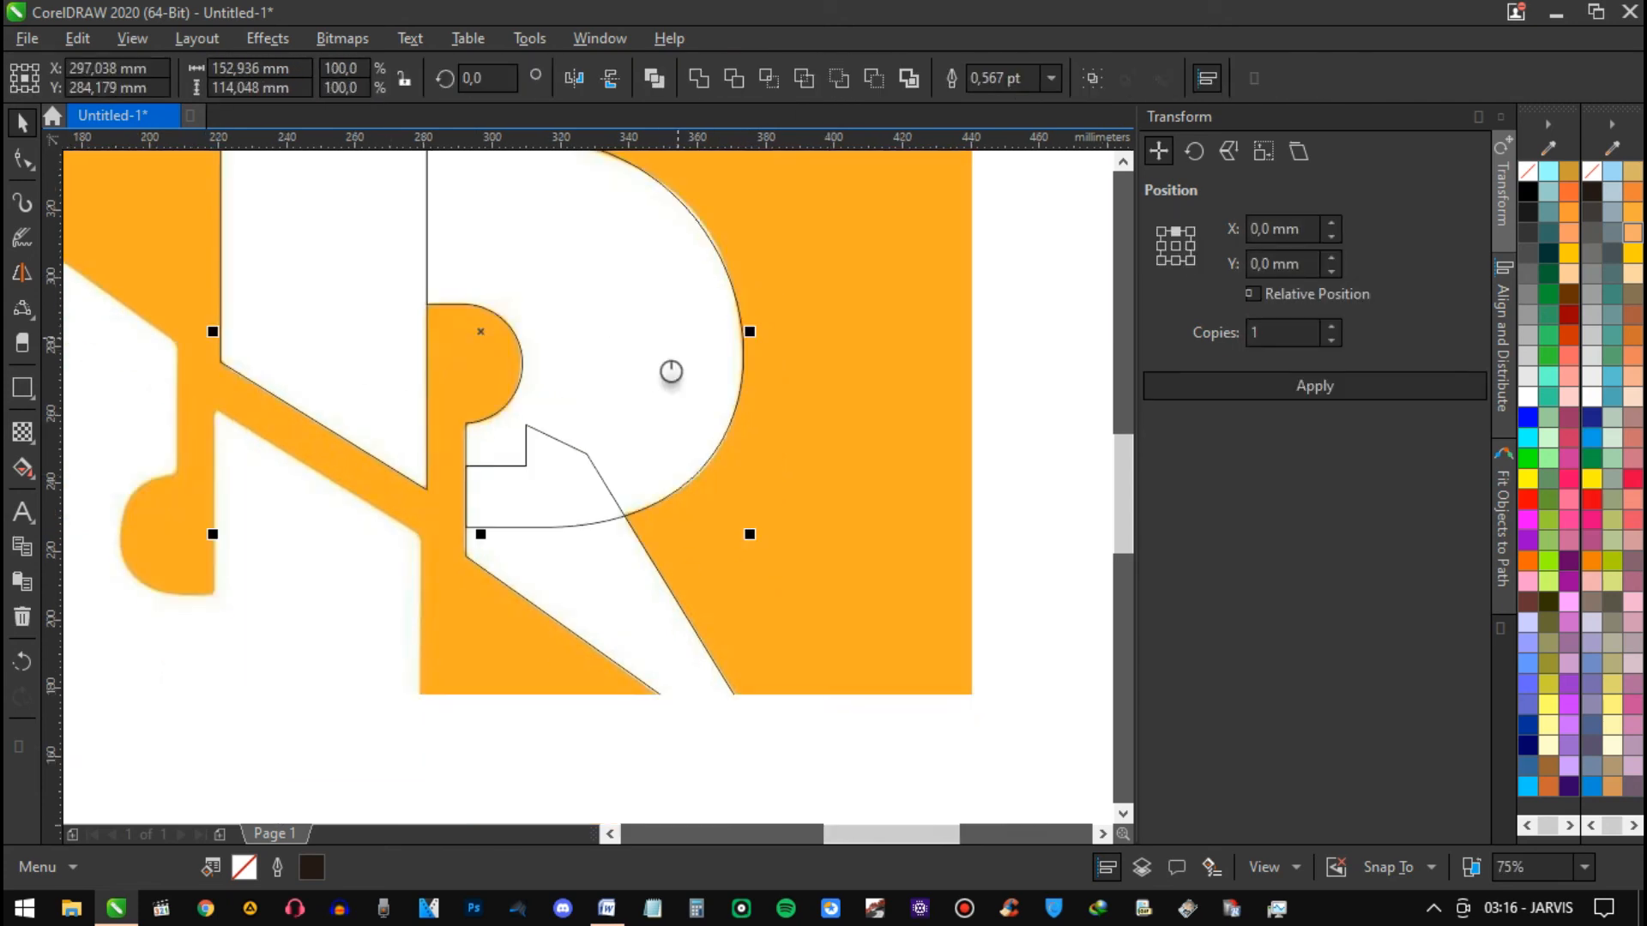
left_click(599, 604)
left_click(699, 79)
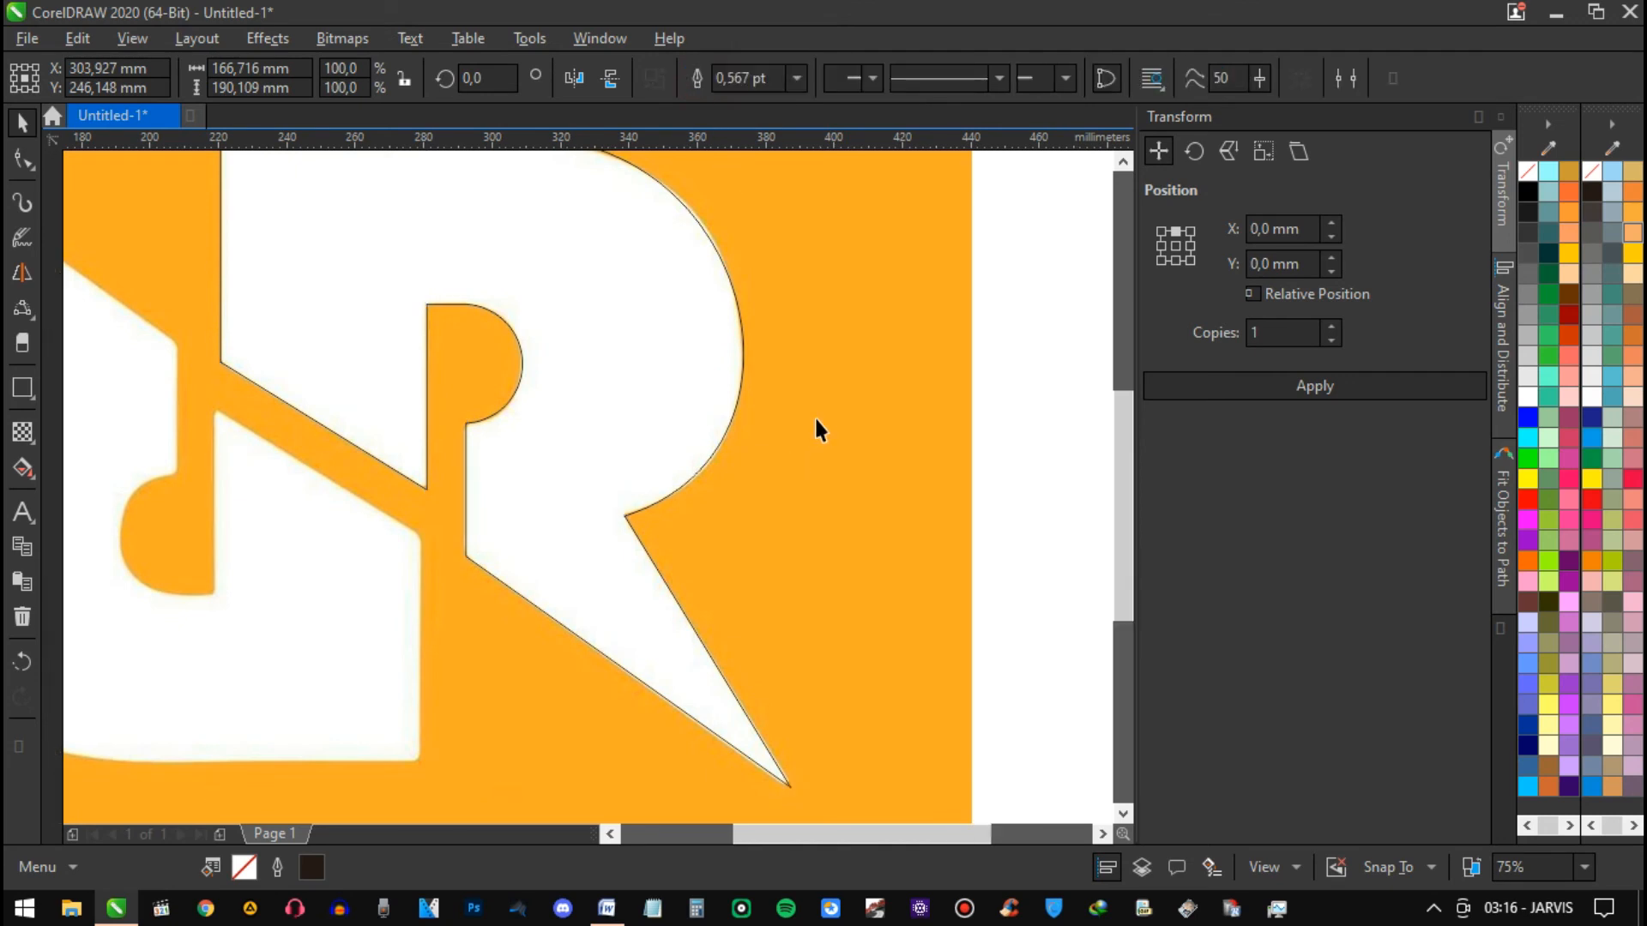
Step: Fill the welded R with the dark brown swatch
scroll(814, 415, "down", 2)
scroll(786, 394, "up", 1)
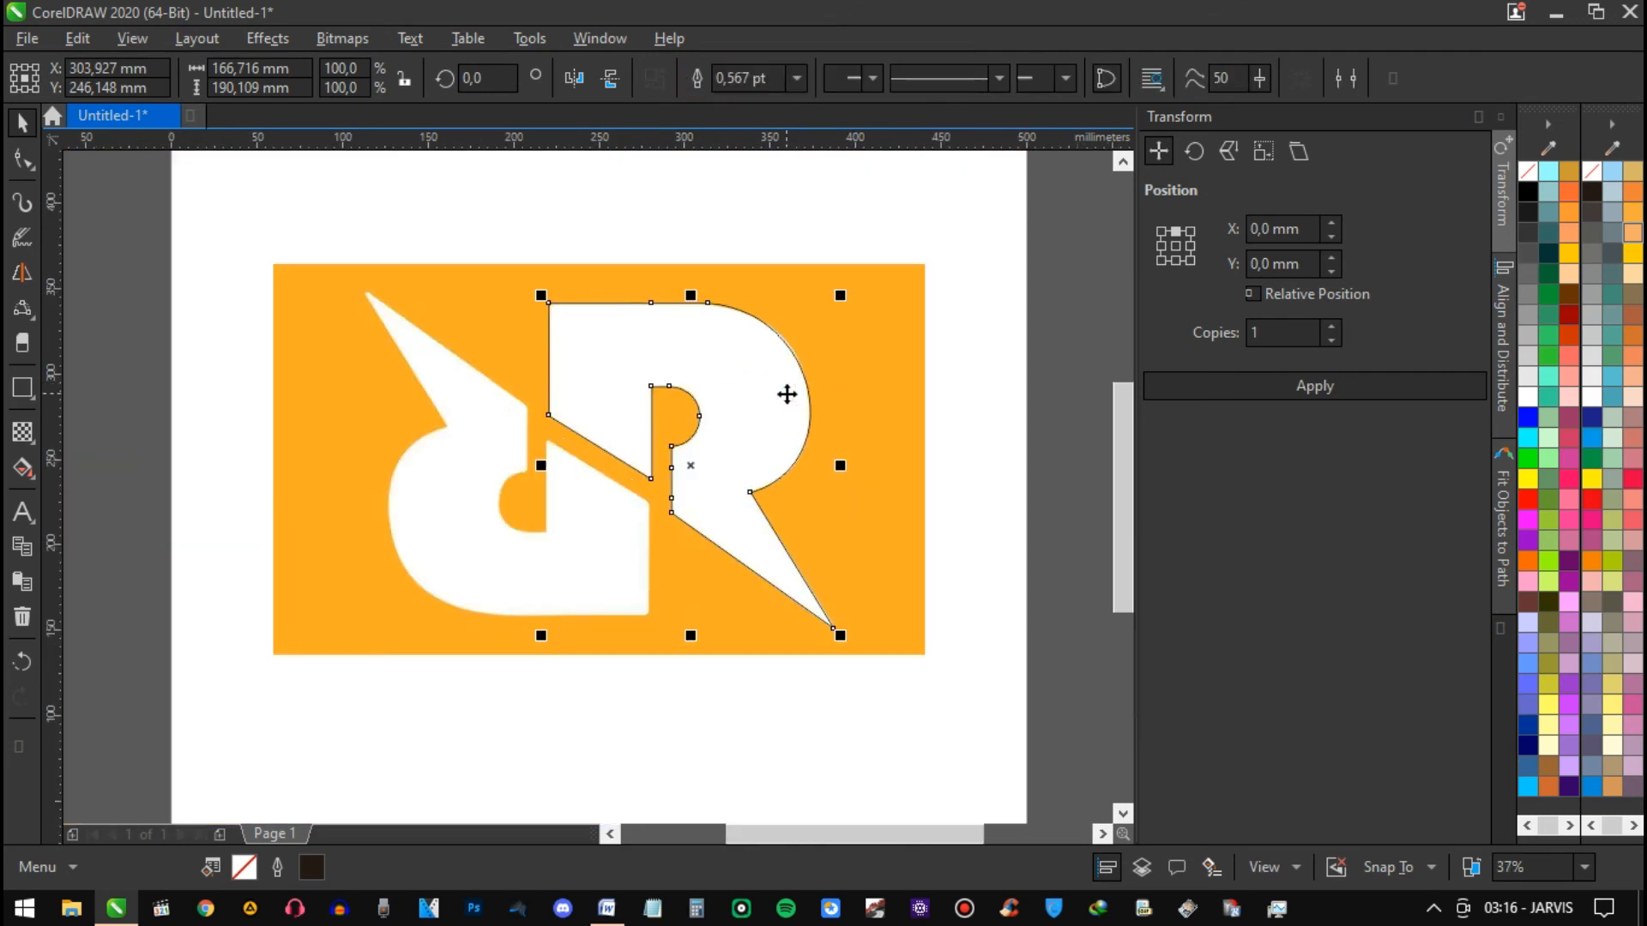
left_click(1592, 192)
left_click(950, 276)
left_click_drag(752, 402, 581, 403)
key("ctrl+z")
Step: Duplicate the R mirrored vertically and horizontally, and place the copy over the reference's inverted R
left_click_drag(636, 349, 631, 474)
left_click(574, 78)
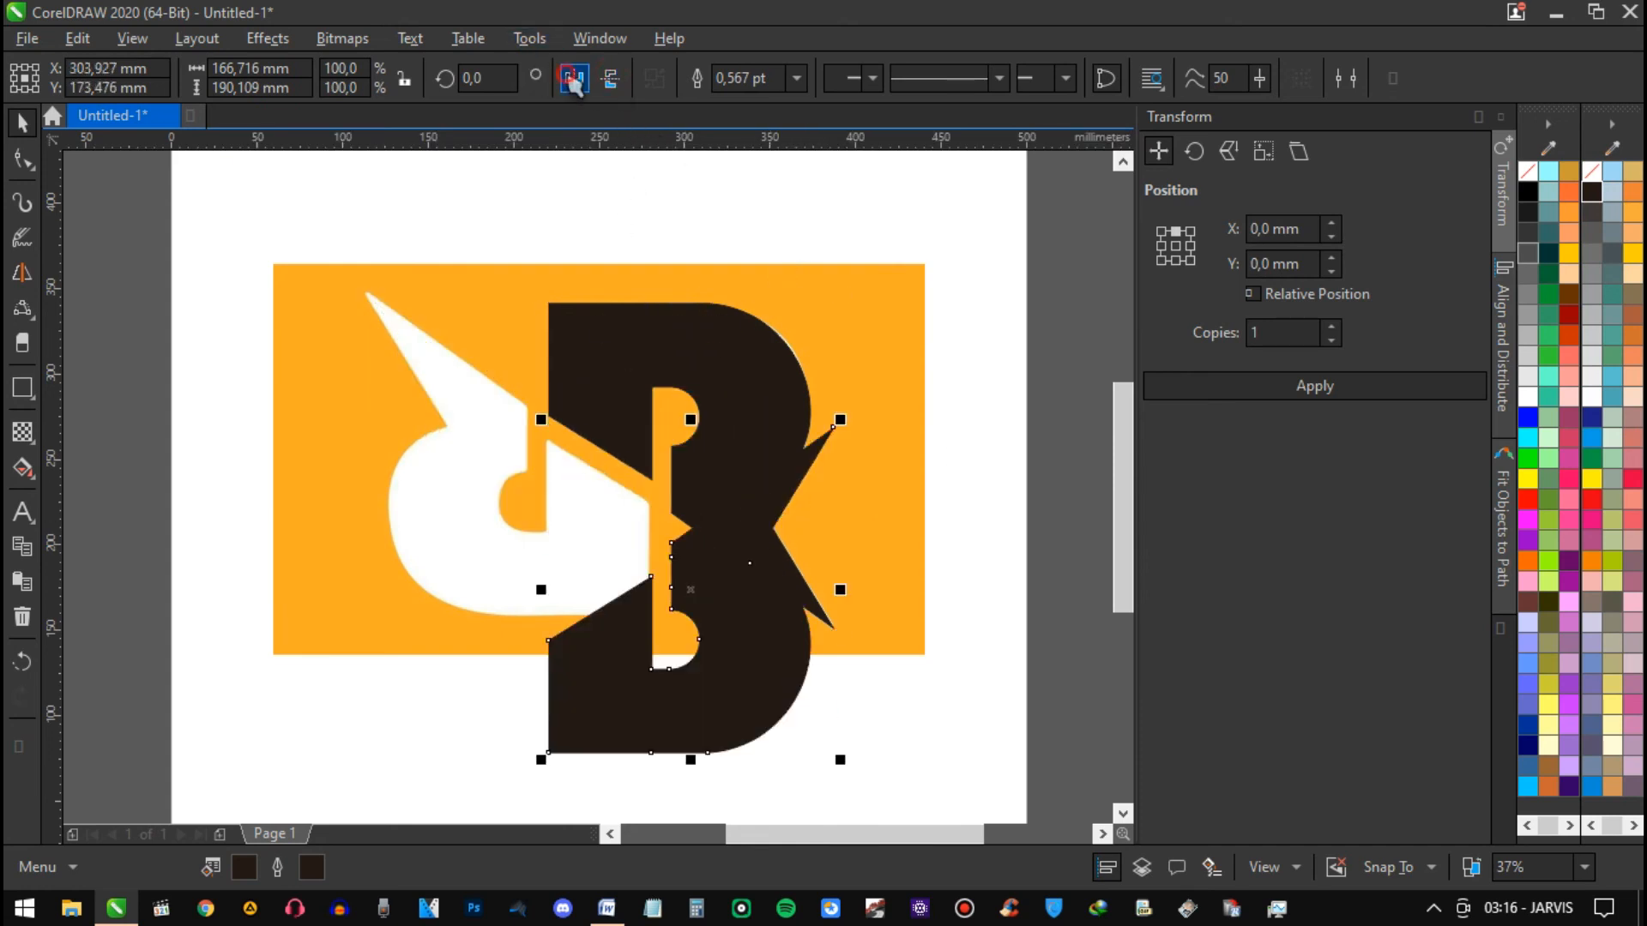
left_click(611, 78)
left_click_drag(647, 595, 567, 488)
scroll(567, 488, "up", 3)
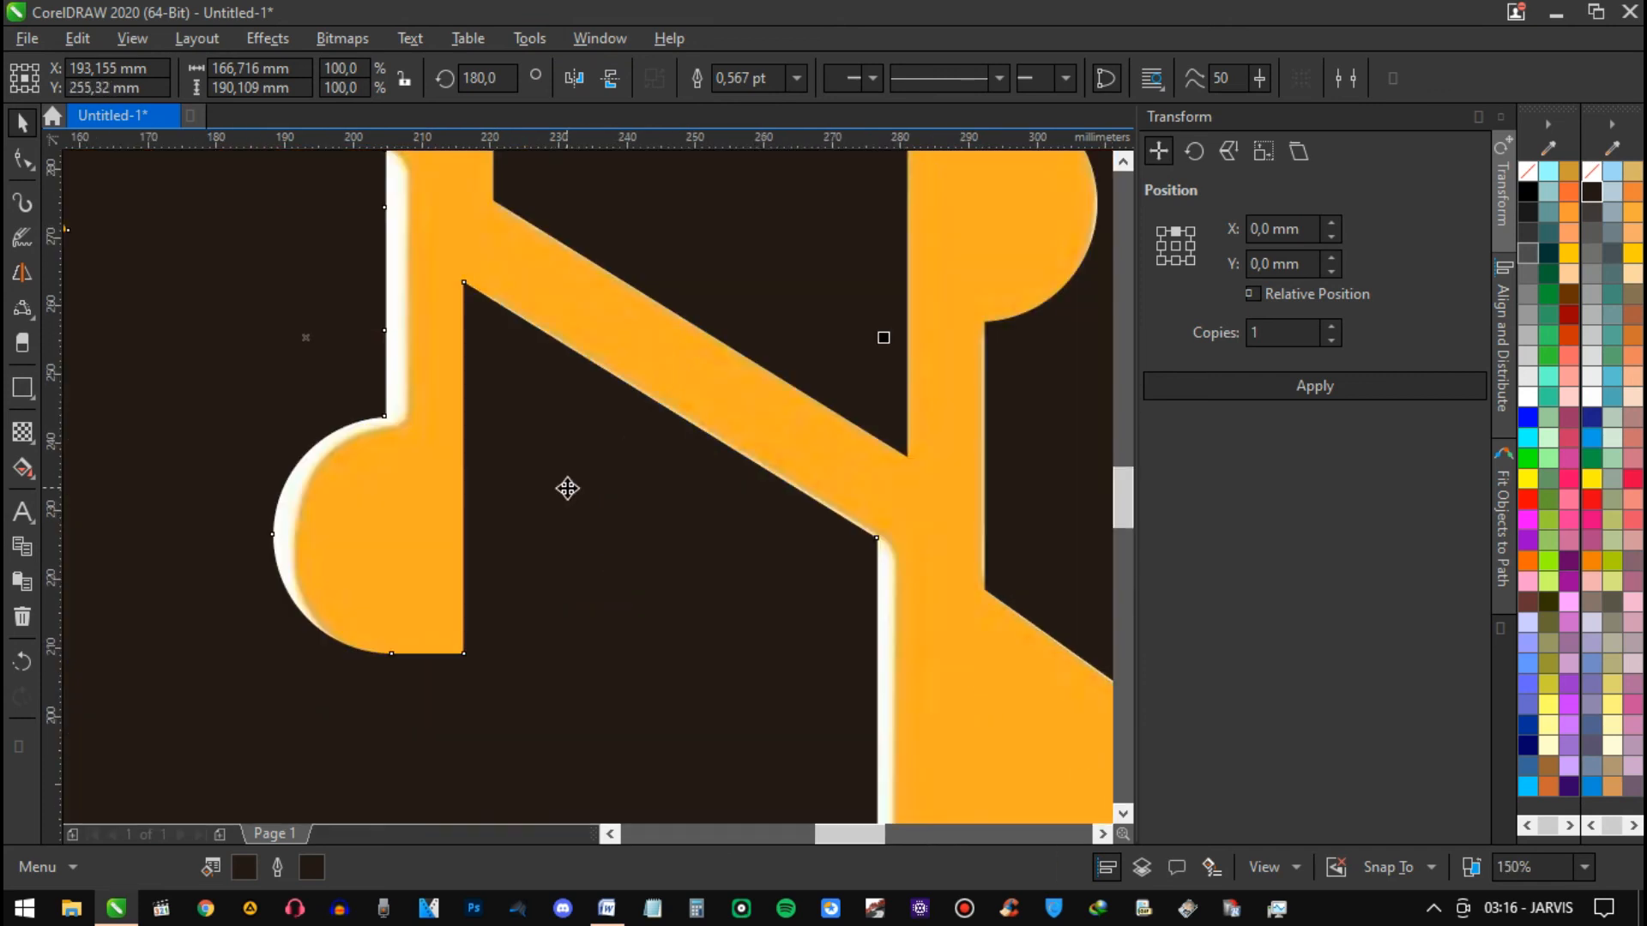
scroll(573, 493, "down", 2)
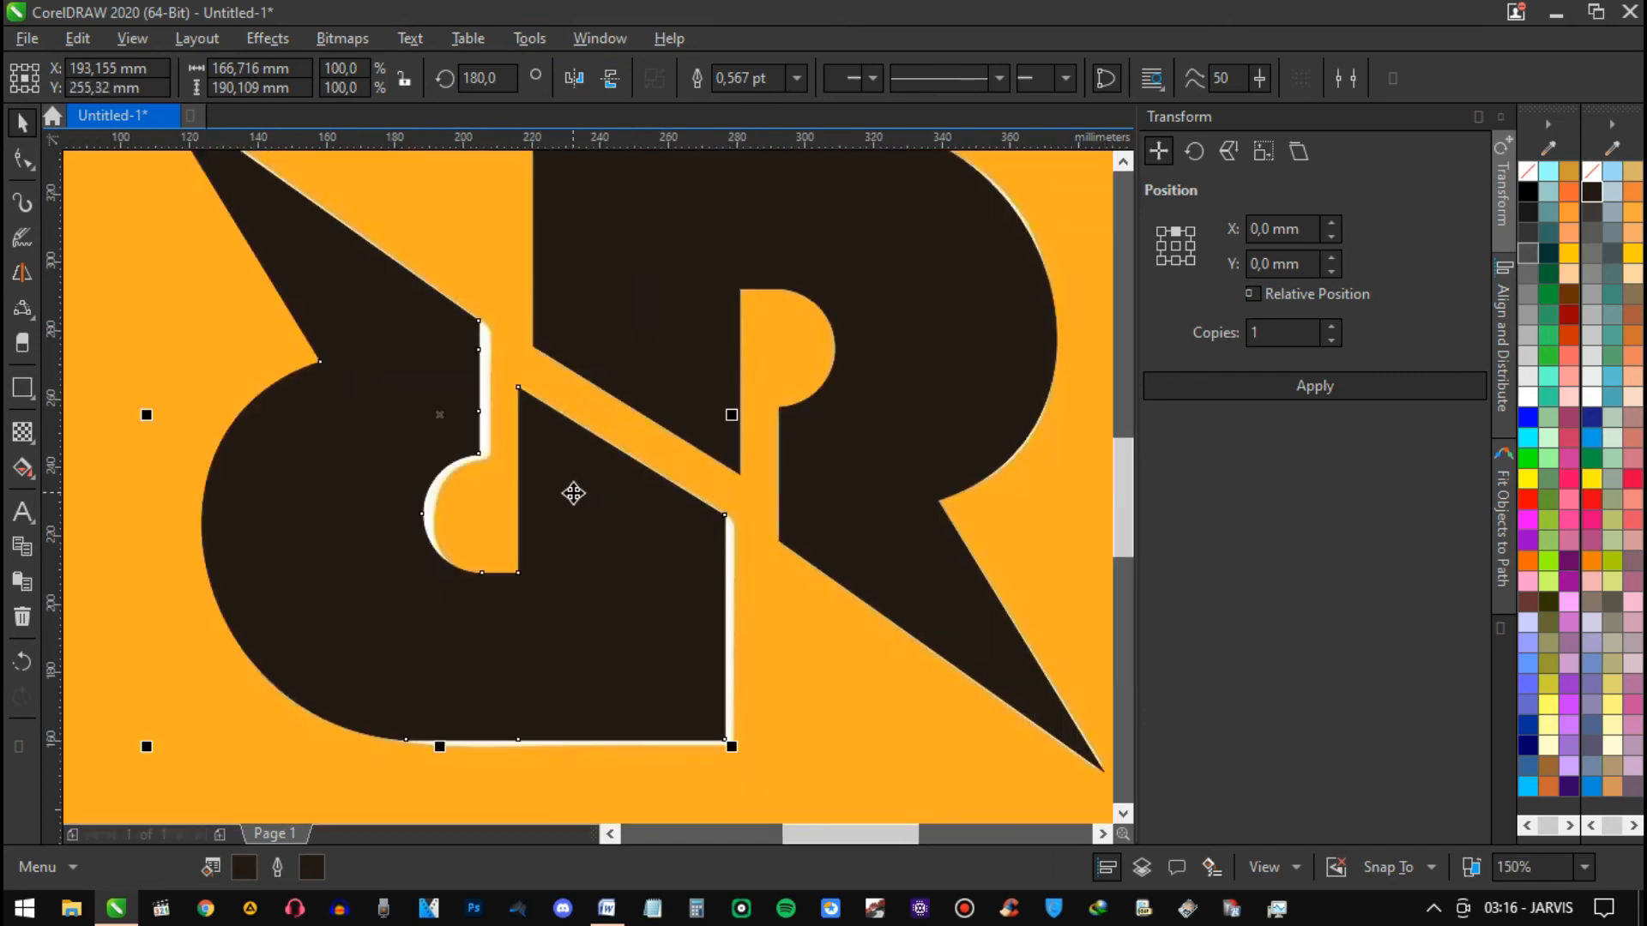
Step: Draw a guide rectangle over the inverted R's counter, with its right side aligned to the upright R's left edge
left_click(22, 388)
left_click_drag(533, 245, 448, 603)
key("space")
Step: Clear the fill of both Rs and snap the inverted R's counter edge to the right side of the guide rectangle
left_click(673, 324)
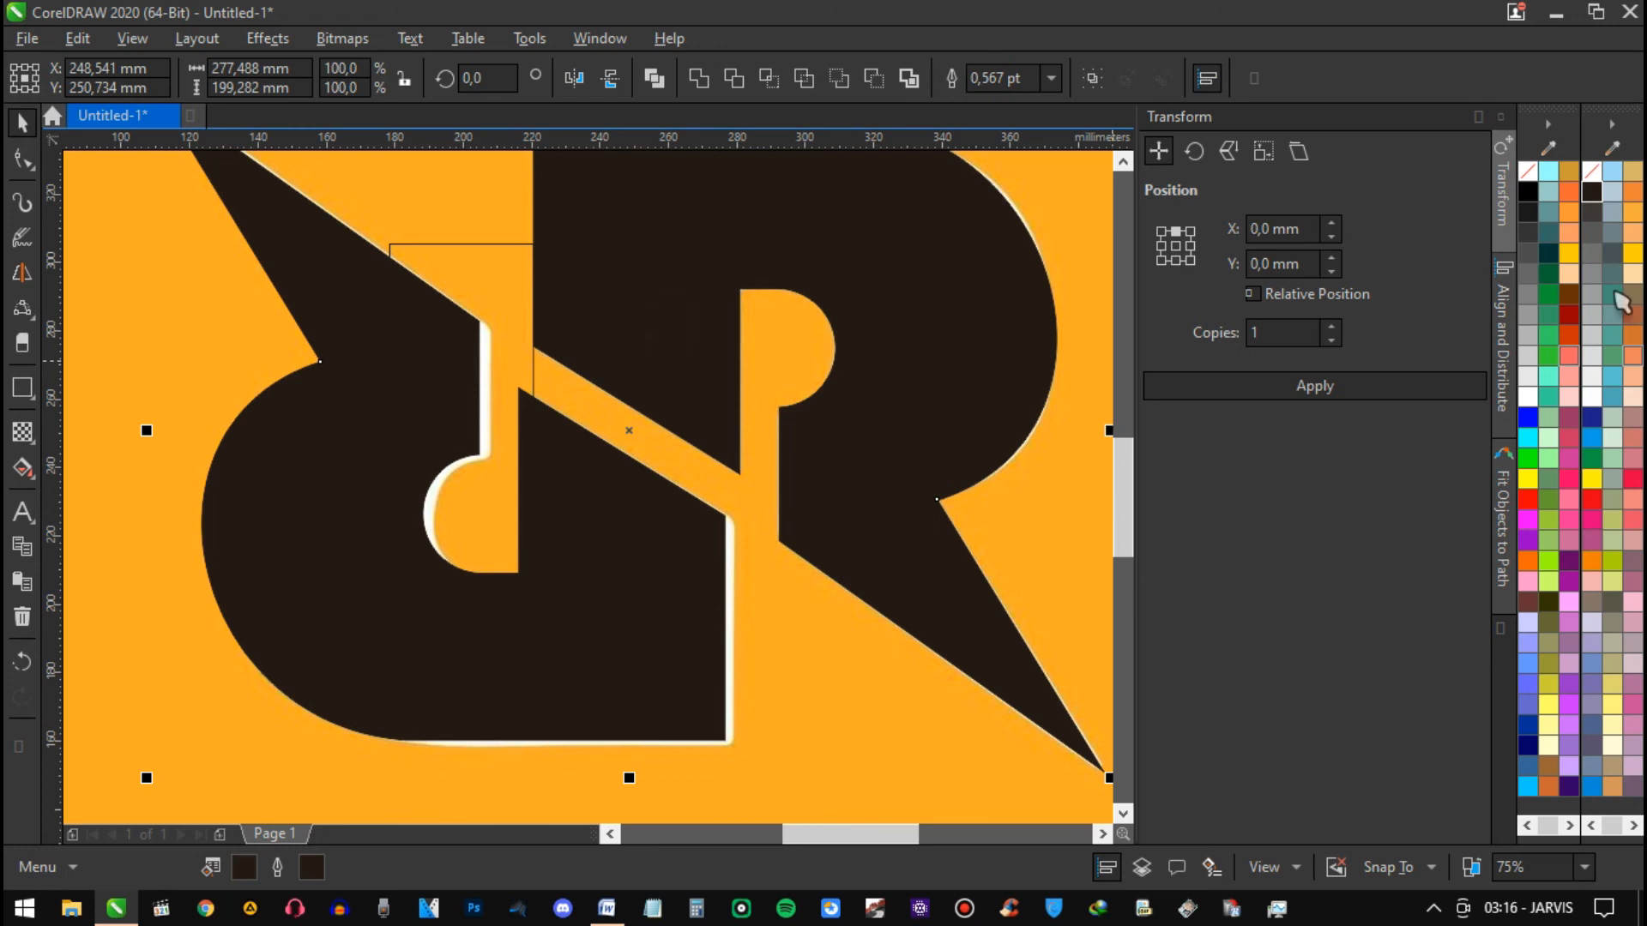
left_click(1591, 169)
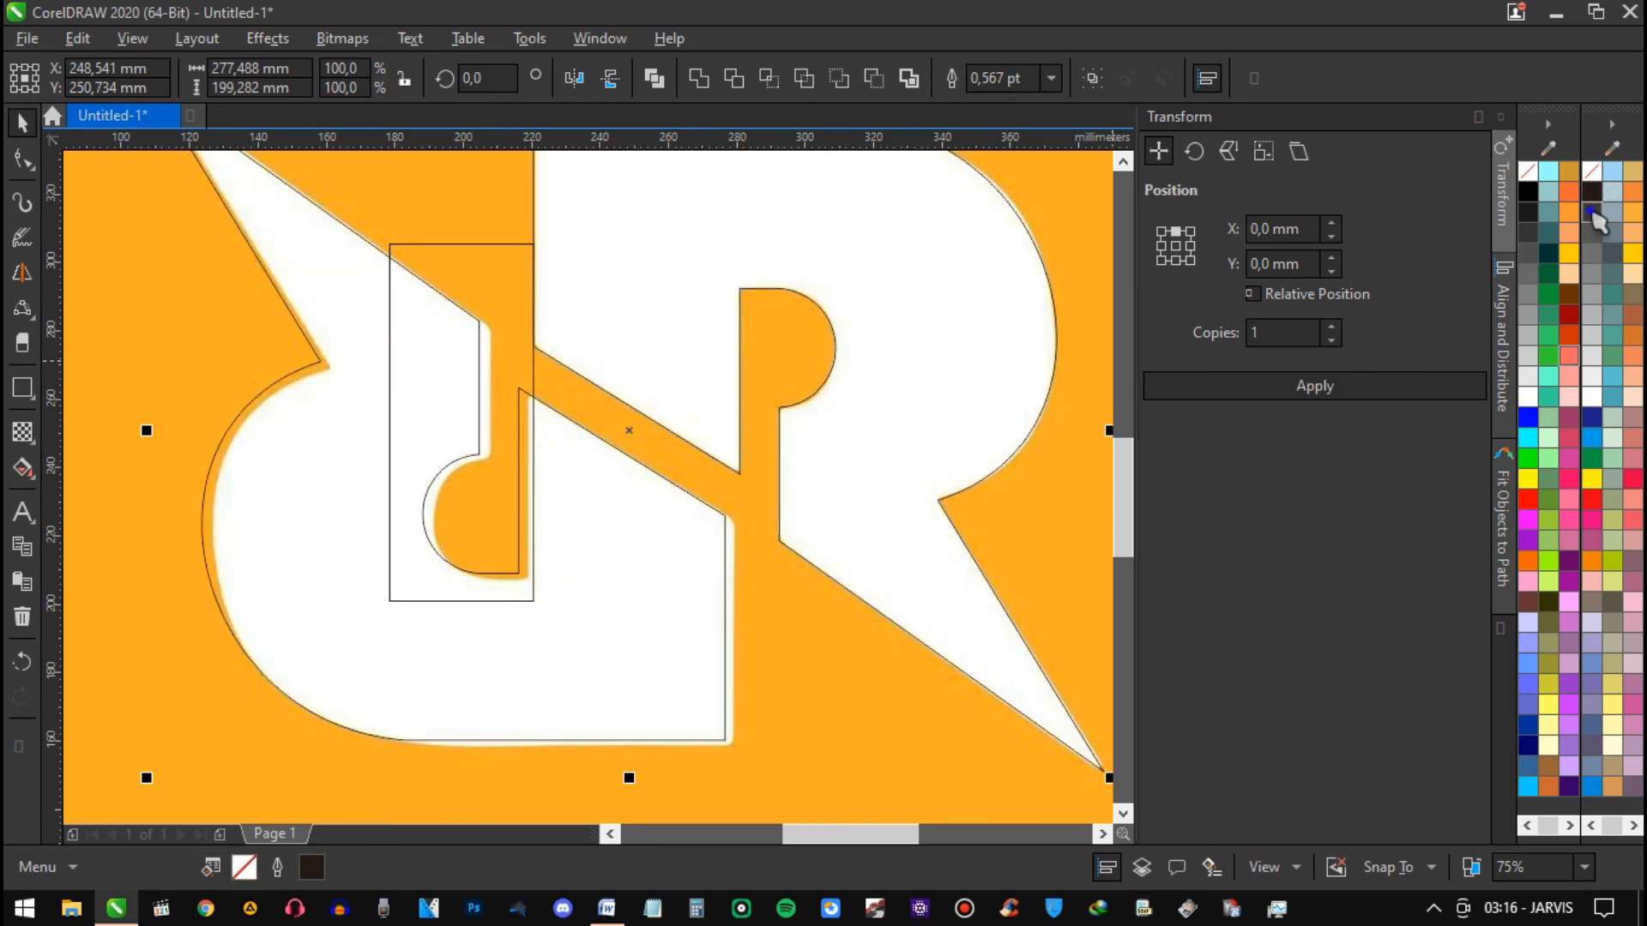
scroll(575, 486, "up", 2)
left_click_drag(533, 441, 489, 311)
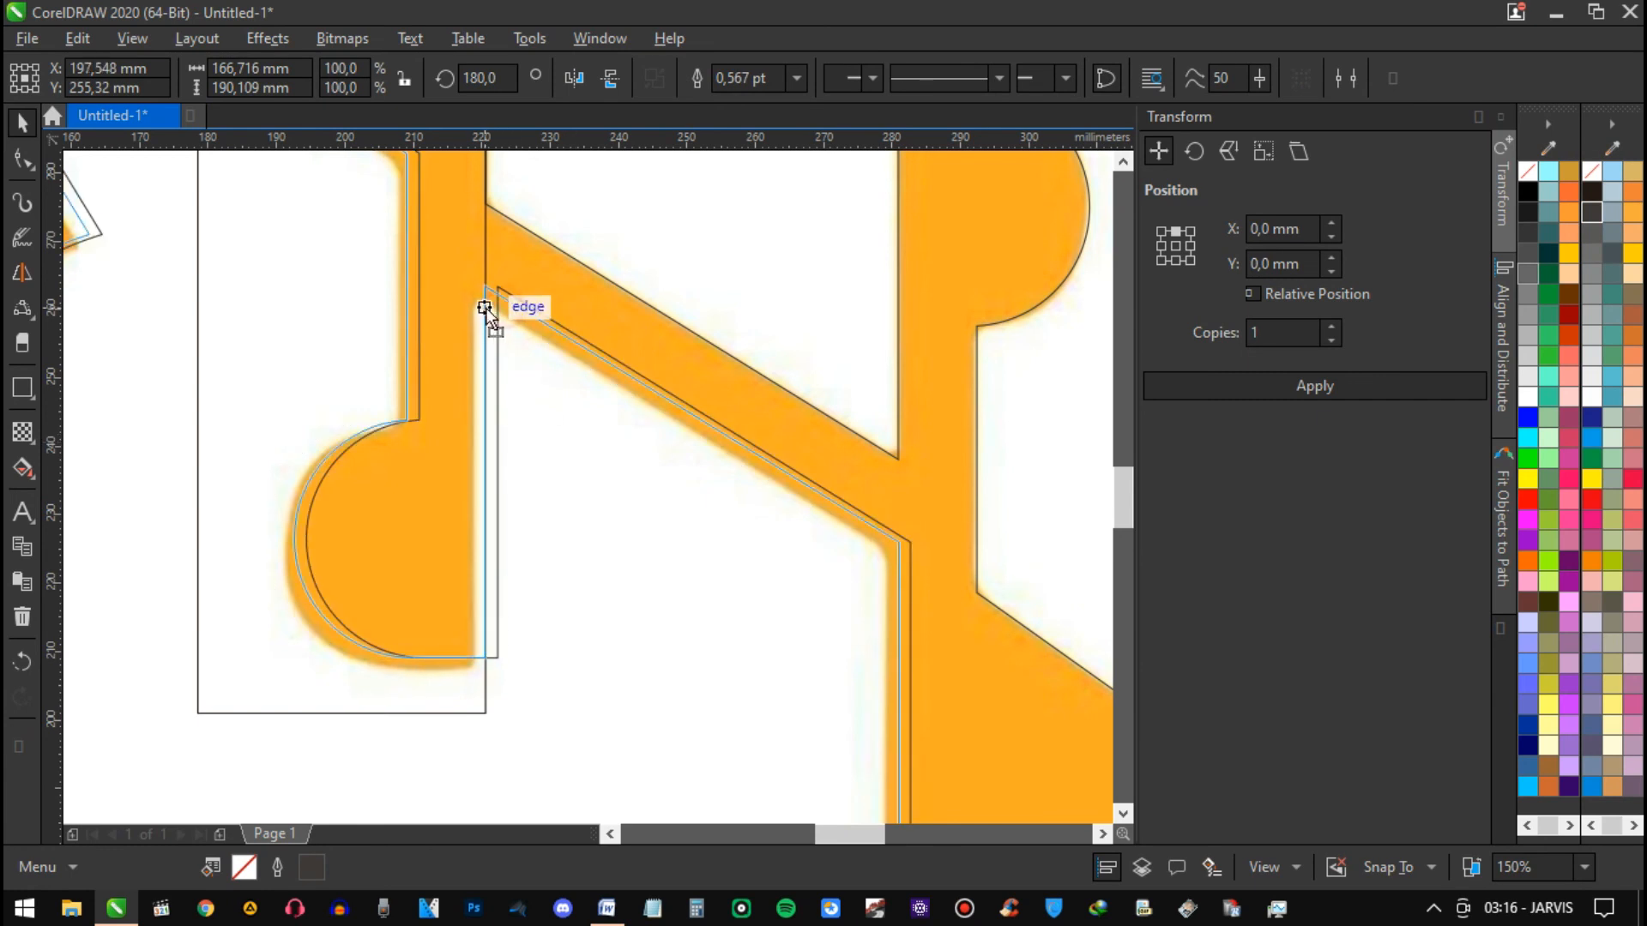
scroll(601, 441, "down", 2)
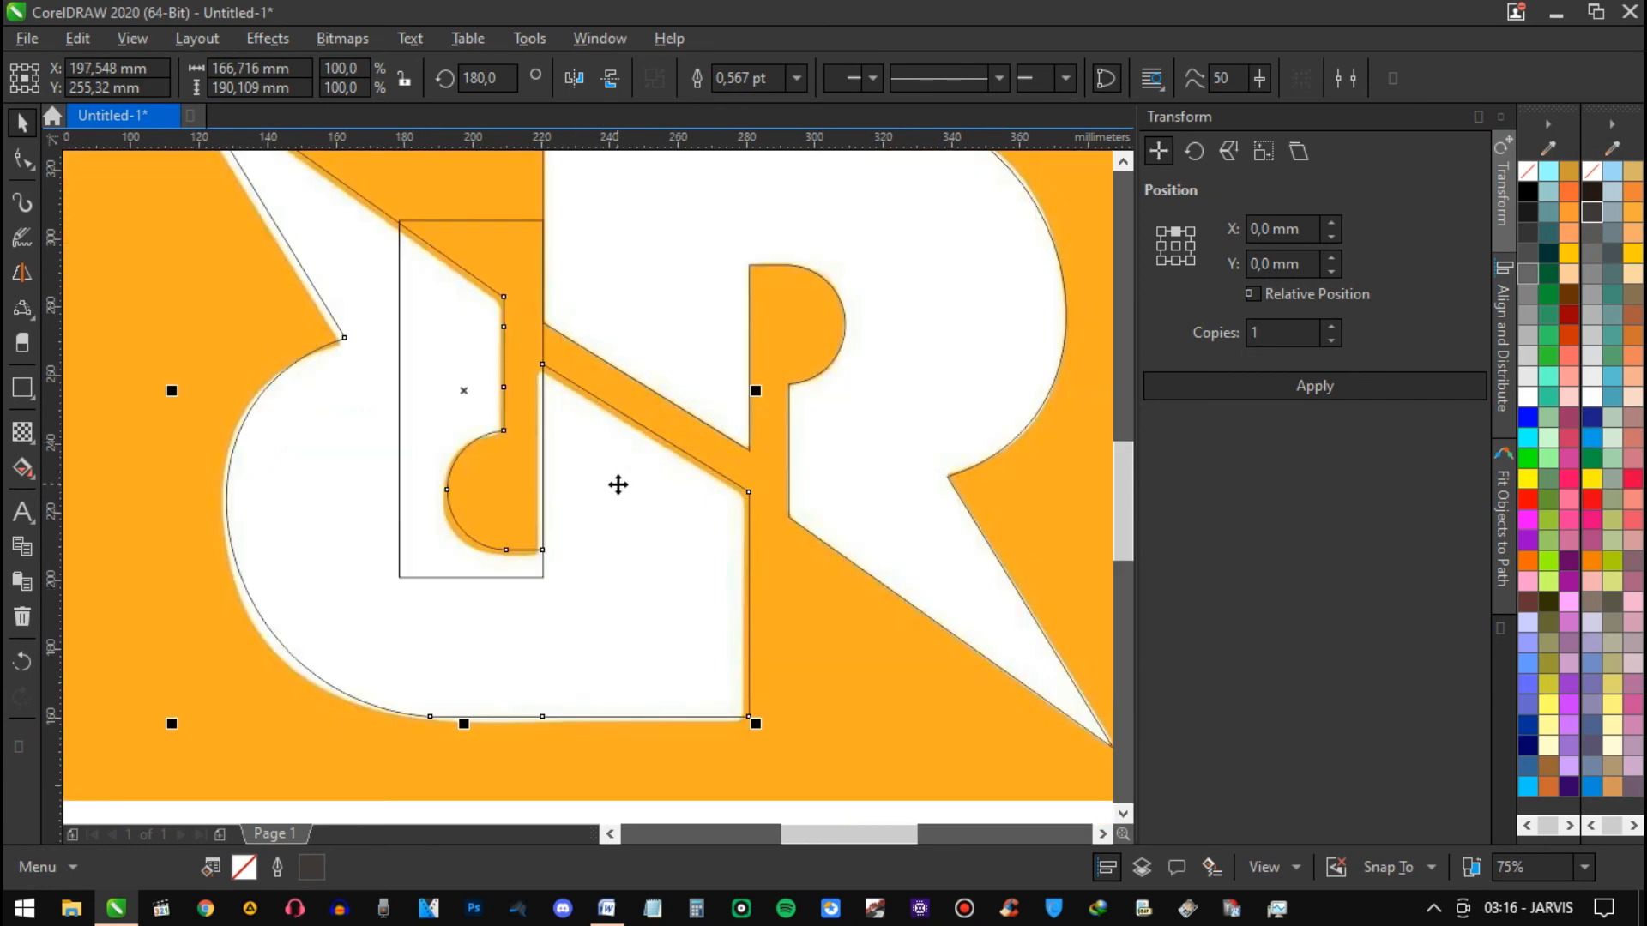
Step: Delete the guide rectangle over the inverted R's counter
key("Escape")
left_click(542, 272)
key("Delete")
Step: Shift and nudge the inverted R until its outline matches the white inverted R in the reference image
mouse_move(587, 459)
left_mouse_down()
mouse_move(584, 383)
mouse_move(577, 486)
mouse_move(593, 483)
left_mouse_up()
key("Left")
key("Left")
key("Left")
key("Left")
key("Up")
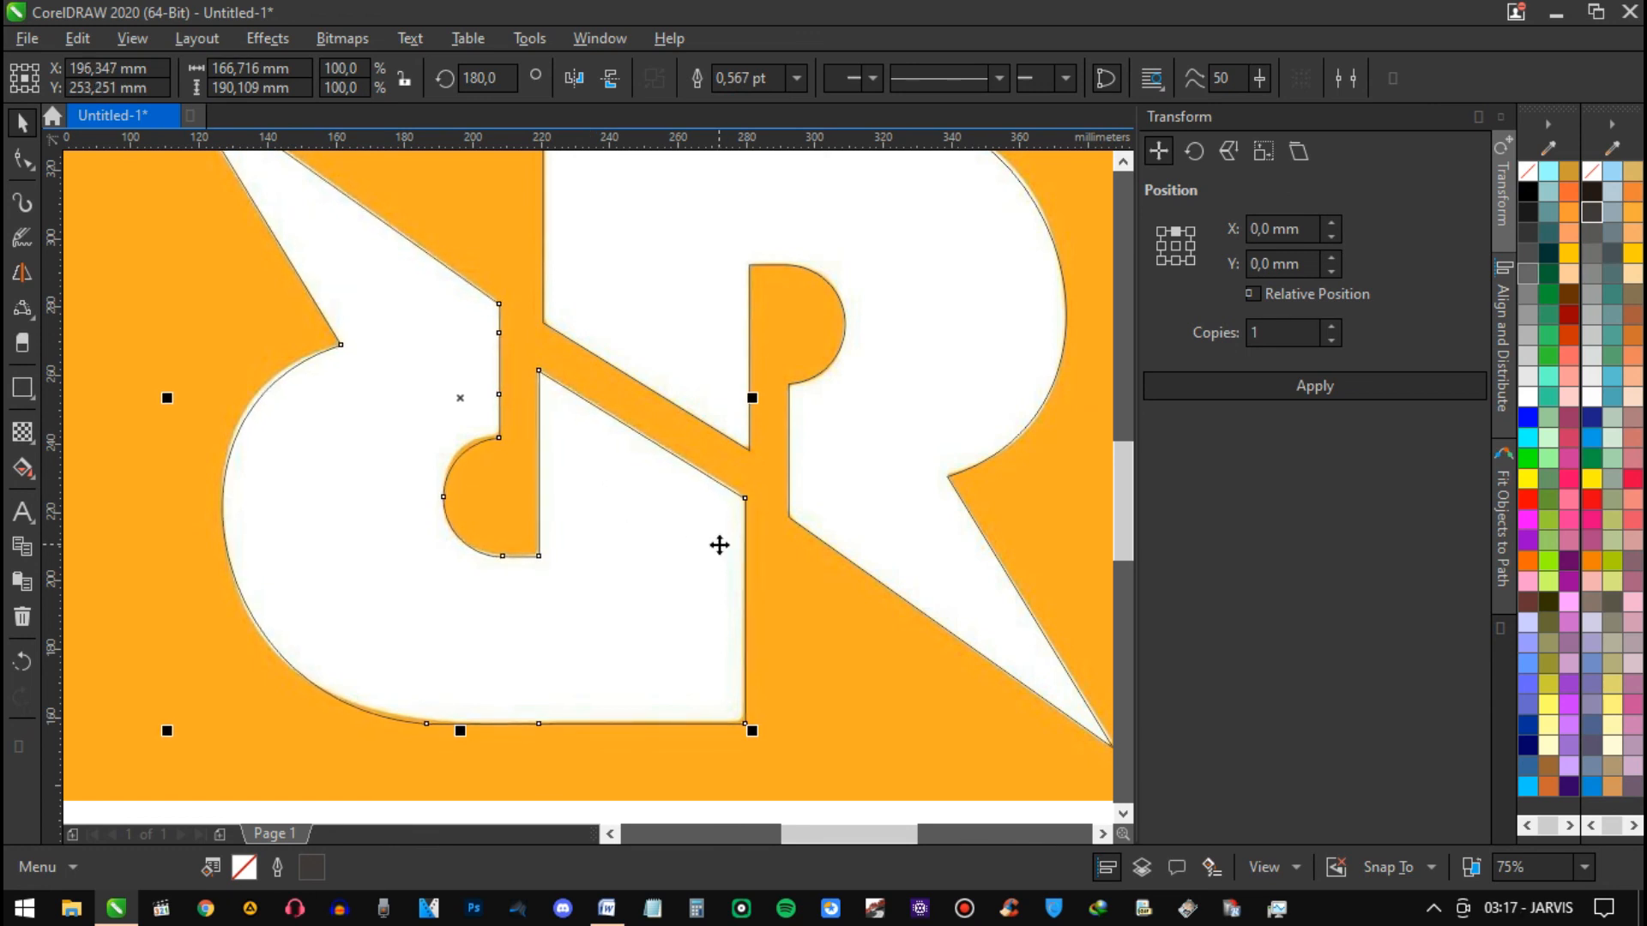
key("Up")
key("Up")
key("Up")
key("Left")
Step: Join both R outlines into one curve object and move it off the page to the left of the reference
scroll(813, 512, "down", 2)
left_click(727, 345, "shift")
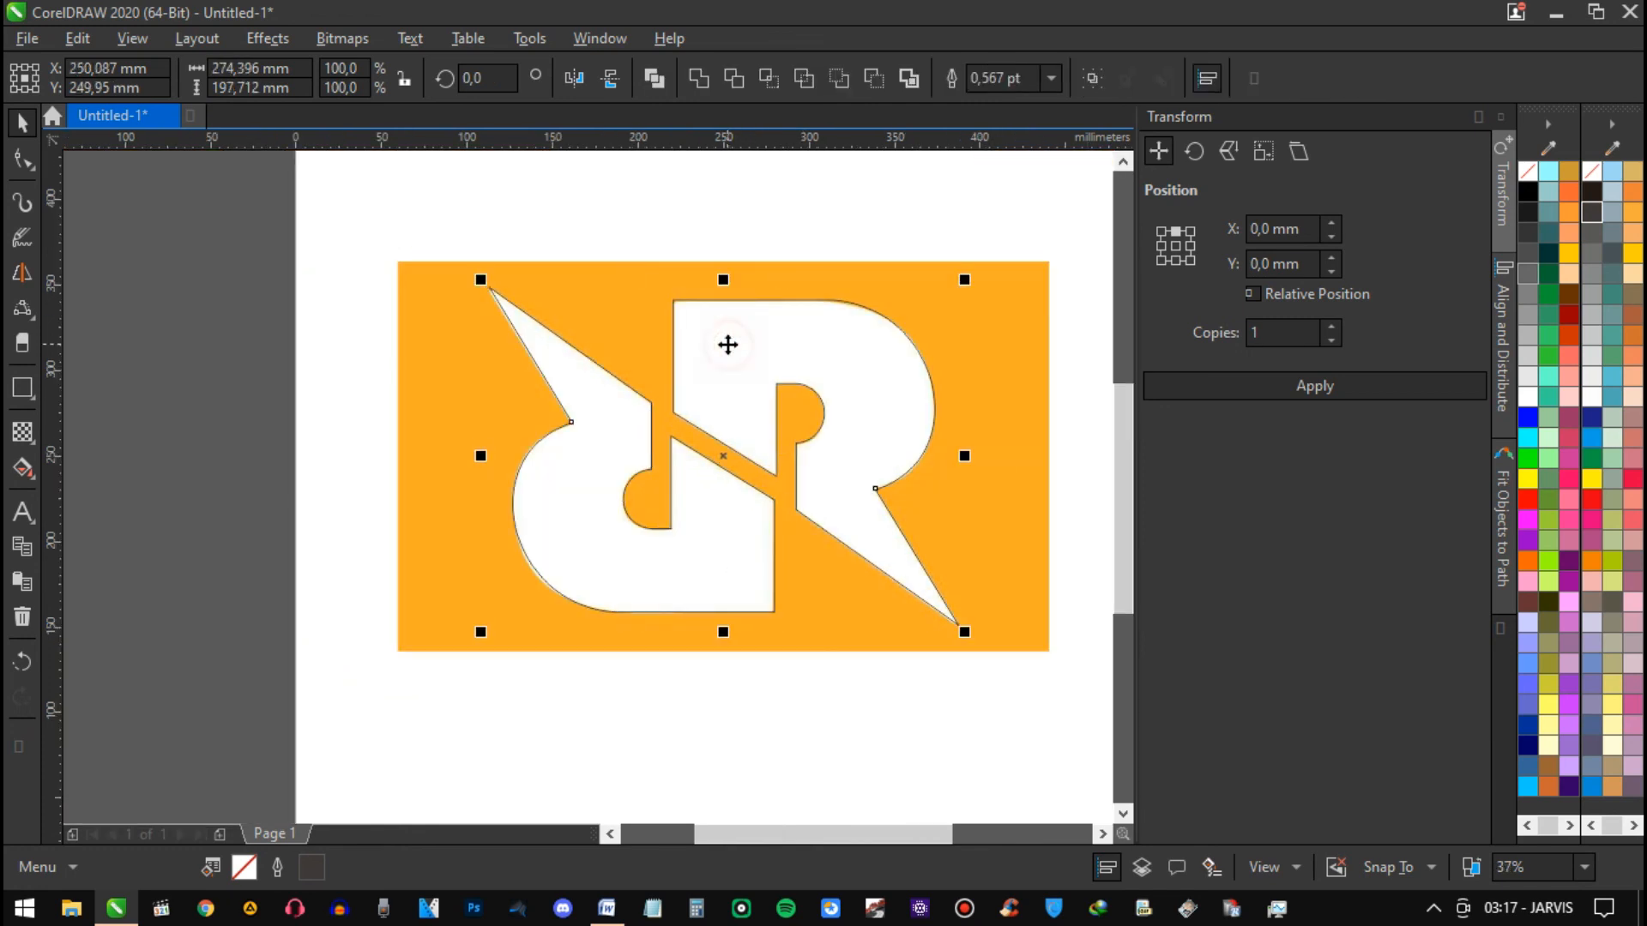
scroll(727, 345, "down", 2)
left_click(949, 463)
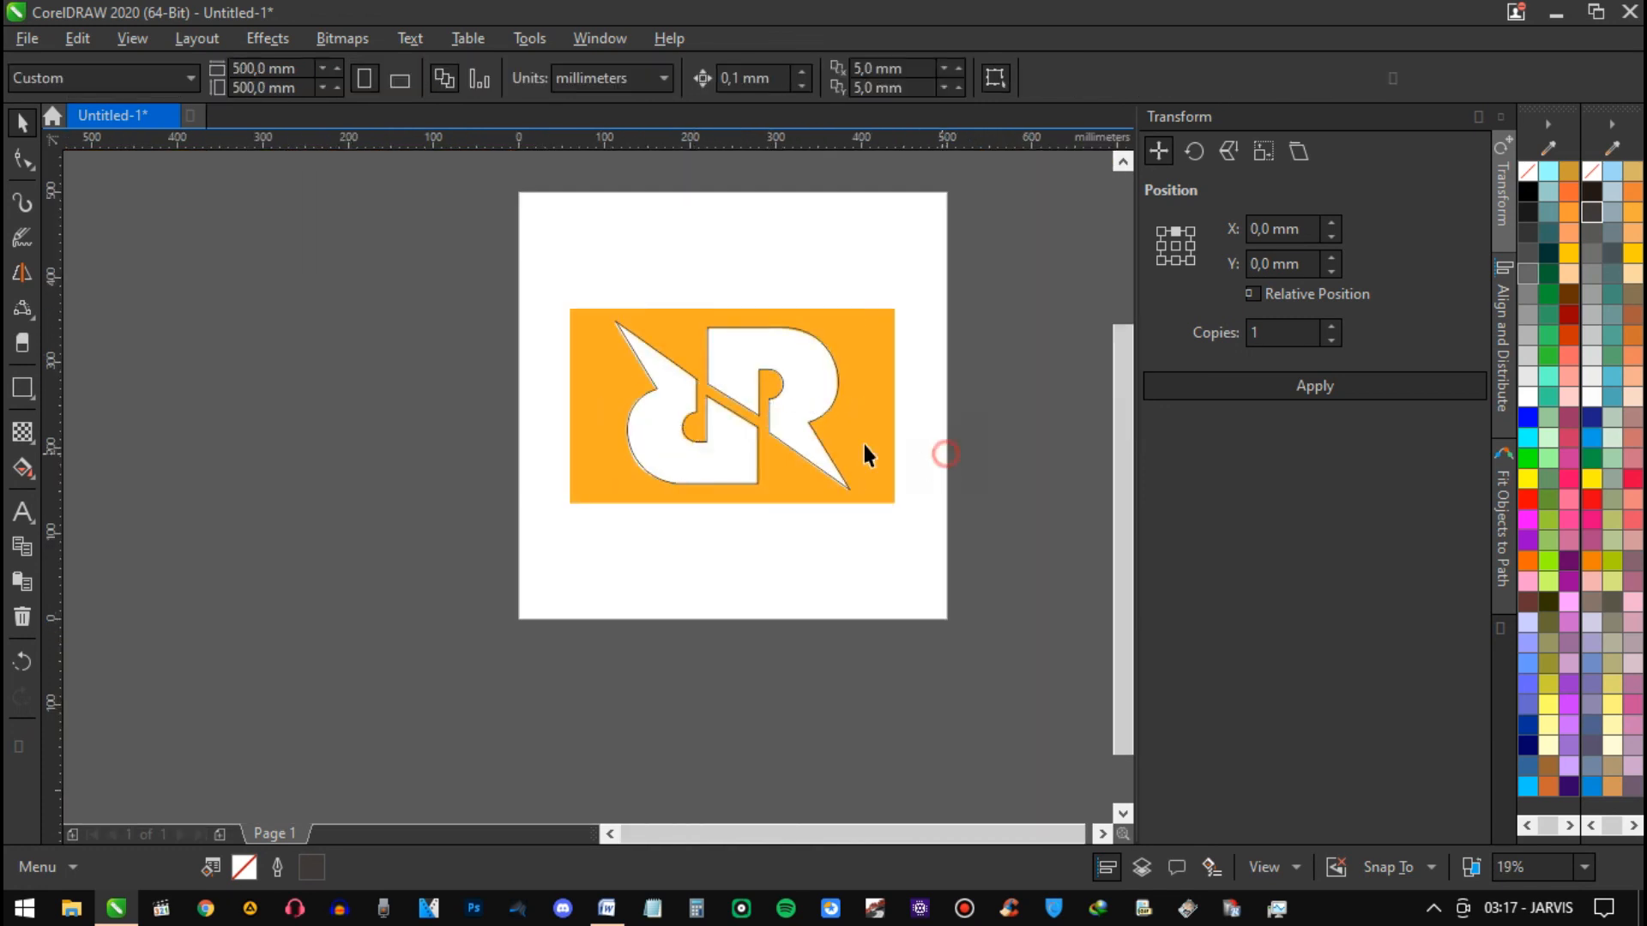
left_click_drag(794, 395, 317, 394)
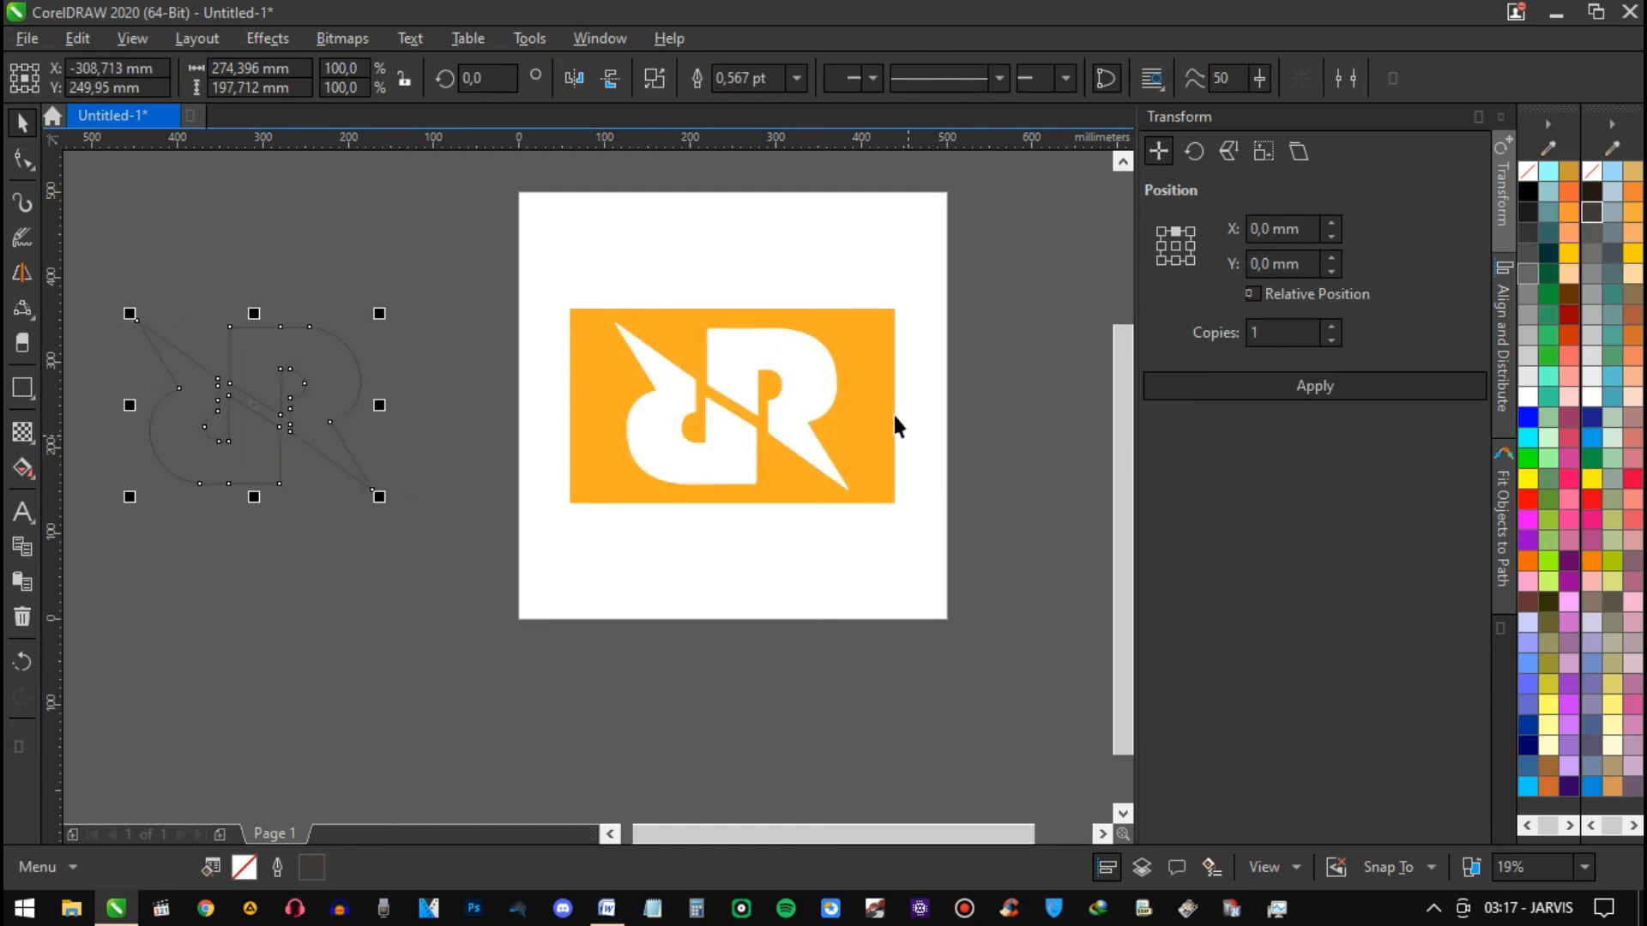
Step: Unlock the reference image and move it up to the upper half of the page
right_click(892, 393)
left_click(951, 442)
left_click_drag(888, 492, 847, 353)
Step: Draw a 381 × 228.6 mm rectangle matching the reference image and move it directly below the image
left_click(29, 401)
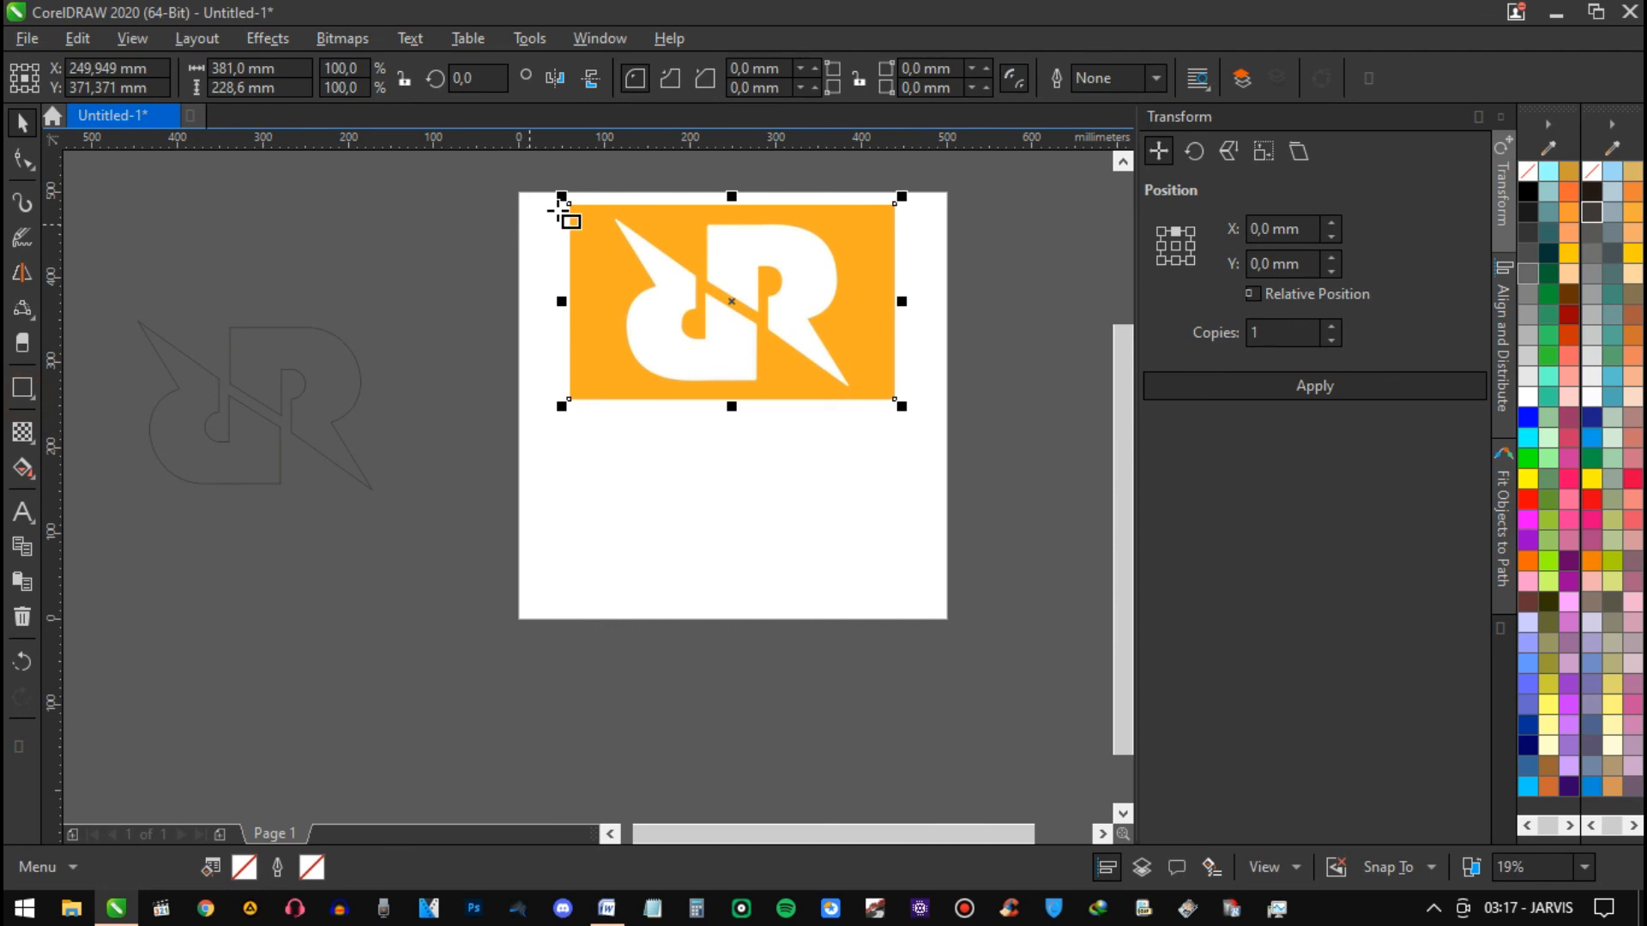
left_click_drag(569, 204, 896, 401)
key("space")
left_click_drag(798, 297, 792, 518)
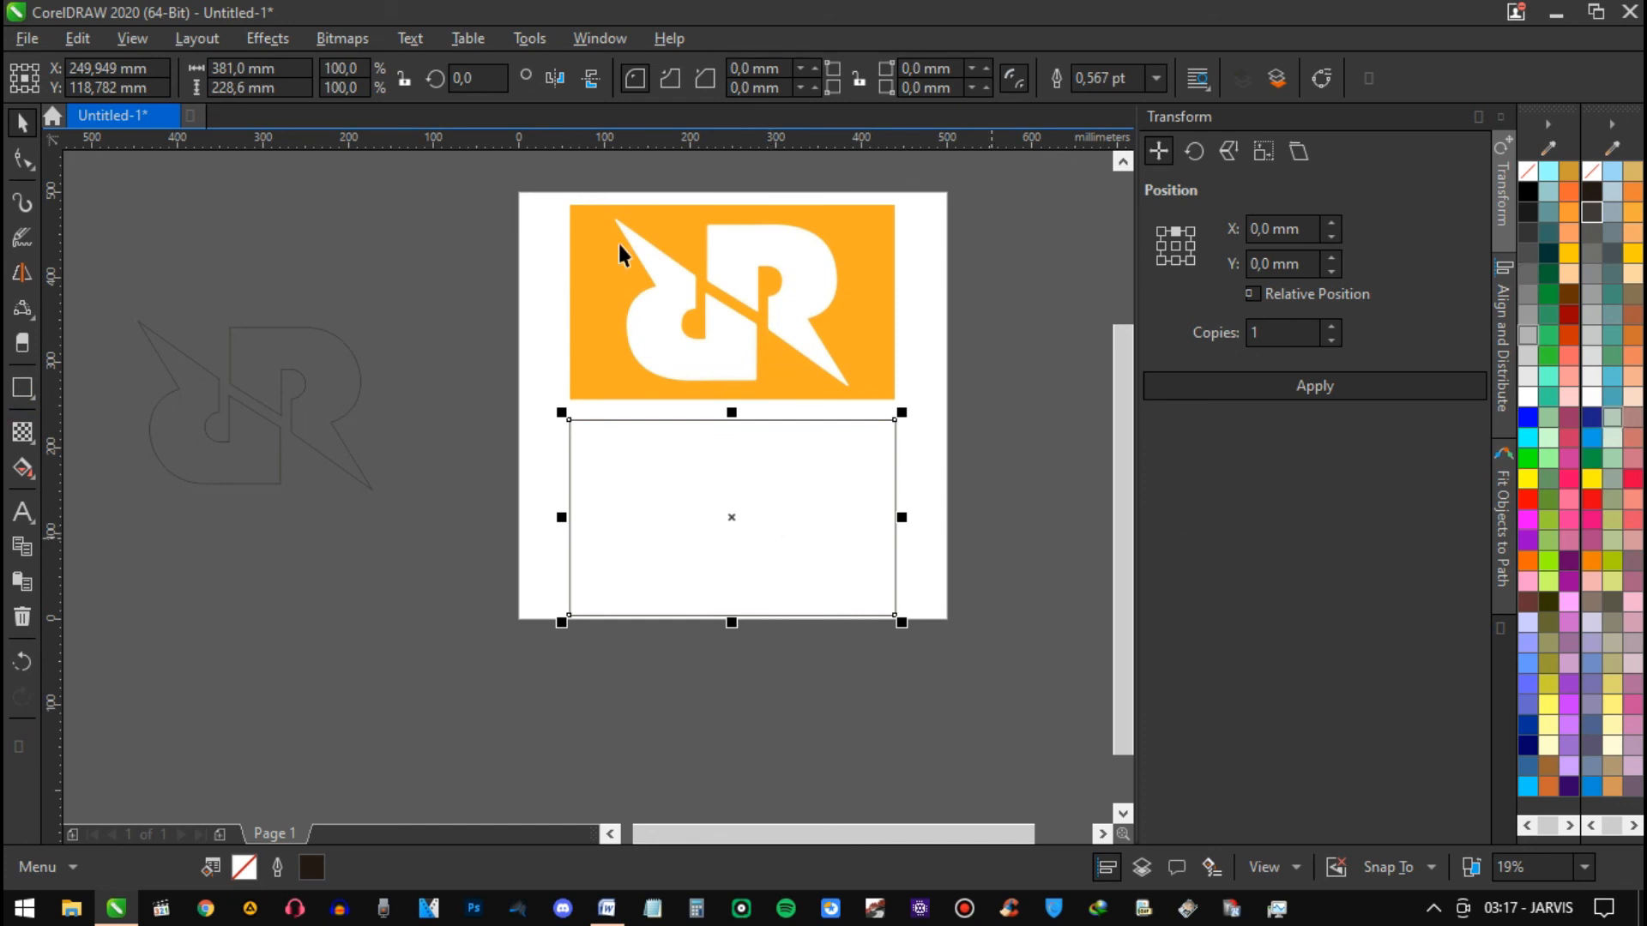
Step: Fill the rectangle with the orange and the traced logo with the white, both sampled from the reference image
left_click(39, 485)
left_click(95, 556)
left_click(589, 355)
left_click(689, 534)
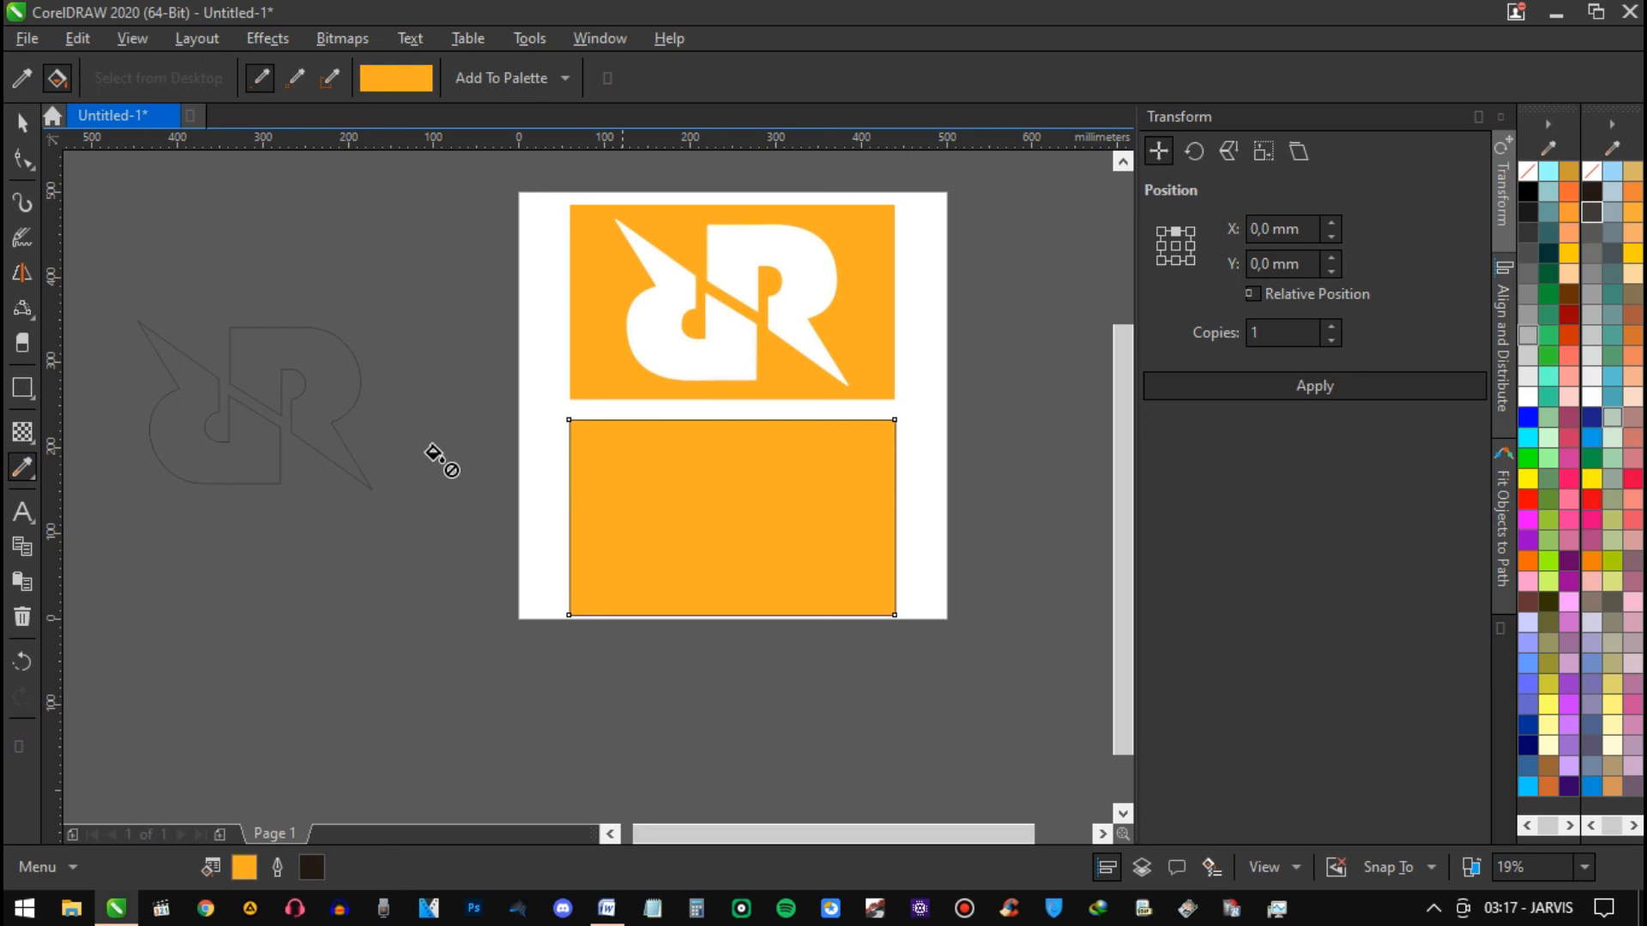
left_click(680, 331, "shift")
left_click(326, 369)
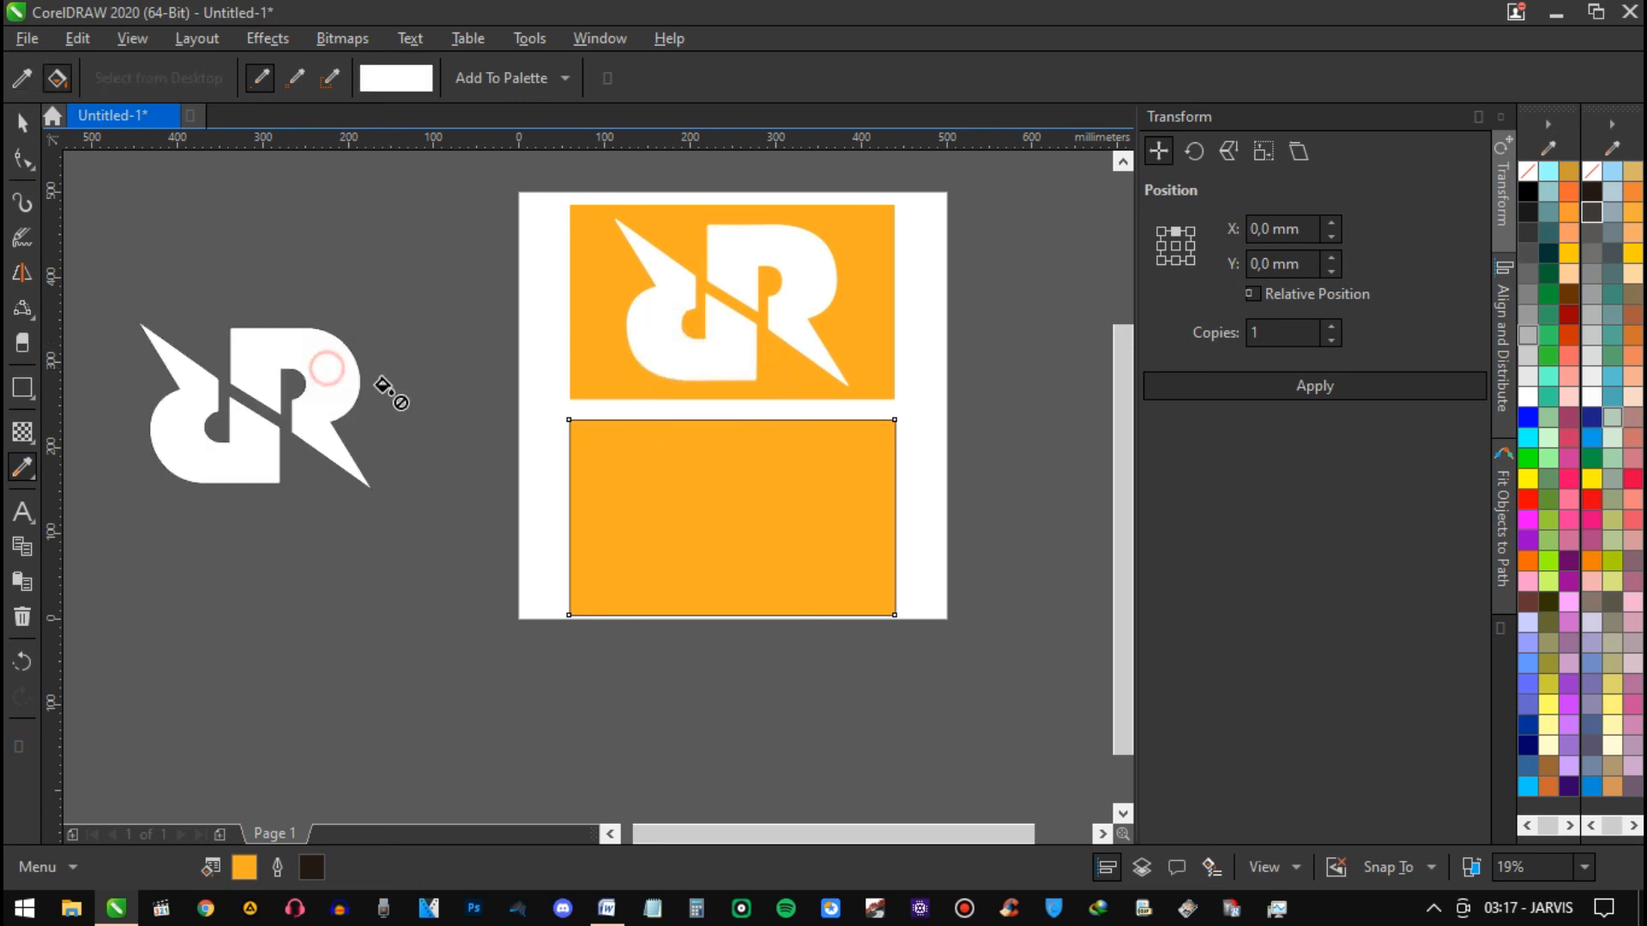
Step: Centre the logo horizontally and vertically on the orange rectangle, and send the rectangle behind it
key("space")
left_click(325, 377)
left_click(687, 512, "shift")
key("c")
key("e")
left_click(961, 592)
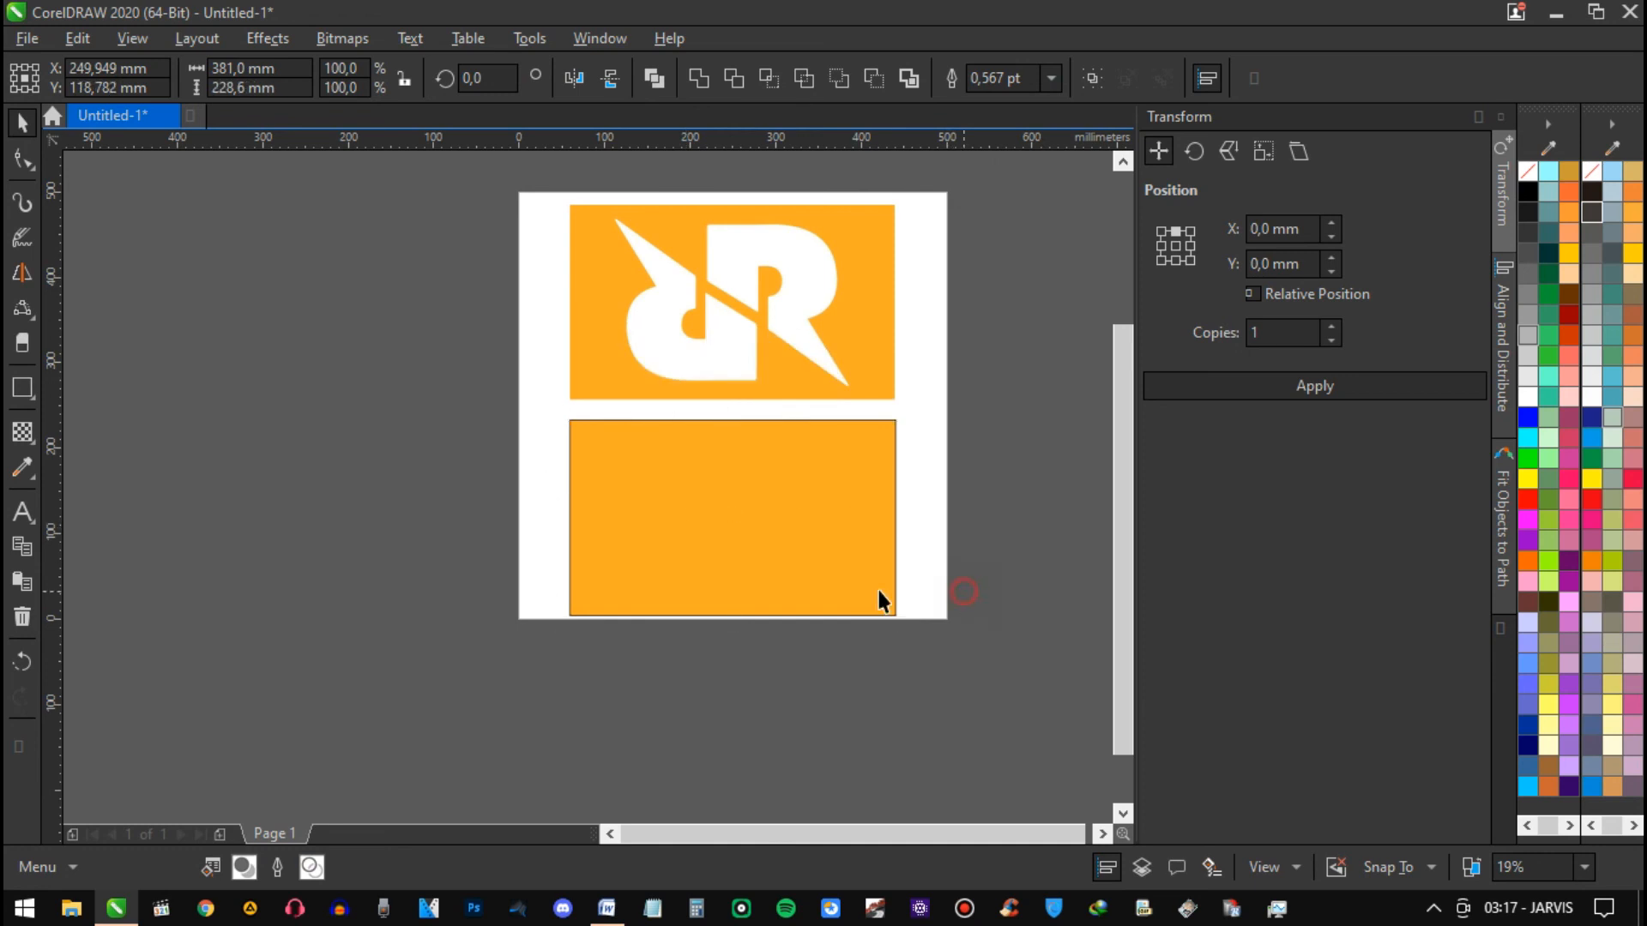
left_click(861, 576)
key("shift+Page_Down")
Step: Group the reference image, rectangle and logo, centre the group on the page, and remove its outlines
left_click(1004, 682)
left_click_drag(1003, 697, 544, 192)
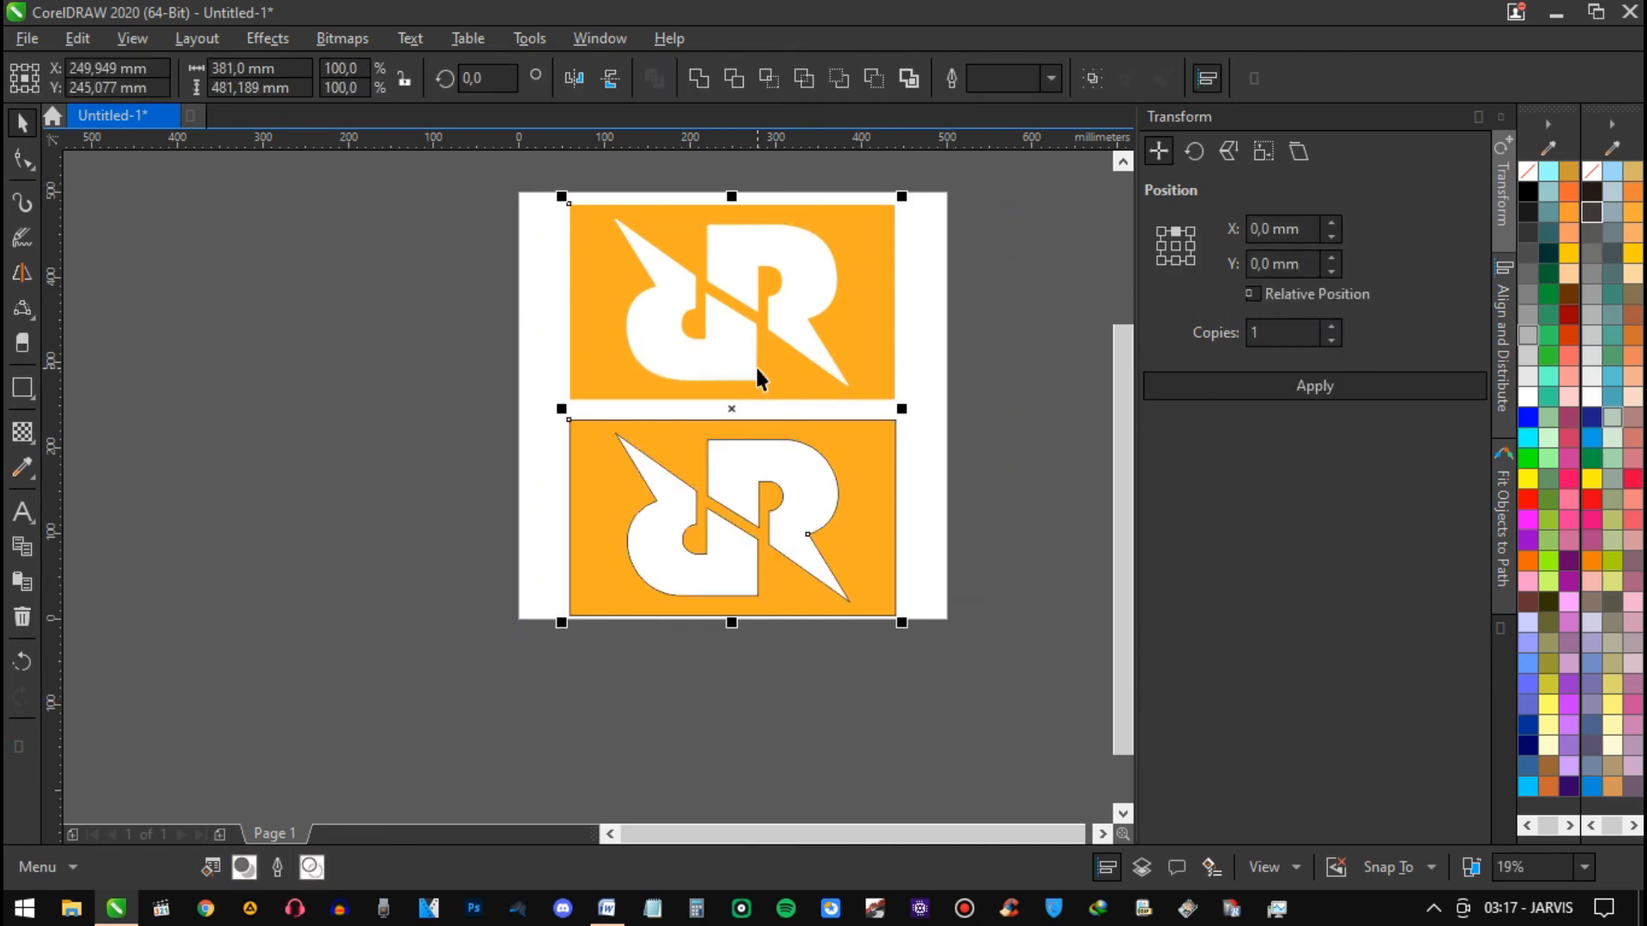
key("ctrl+g")
key("p")
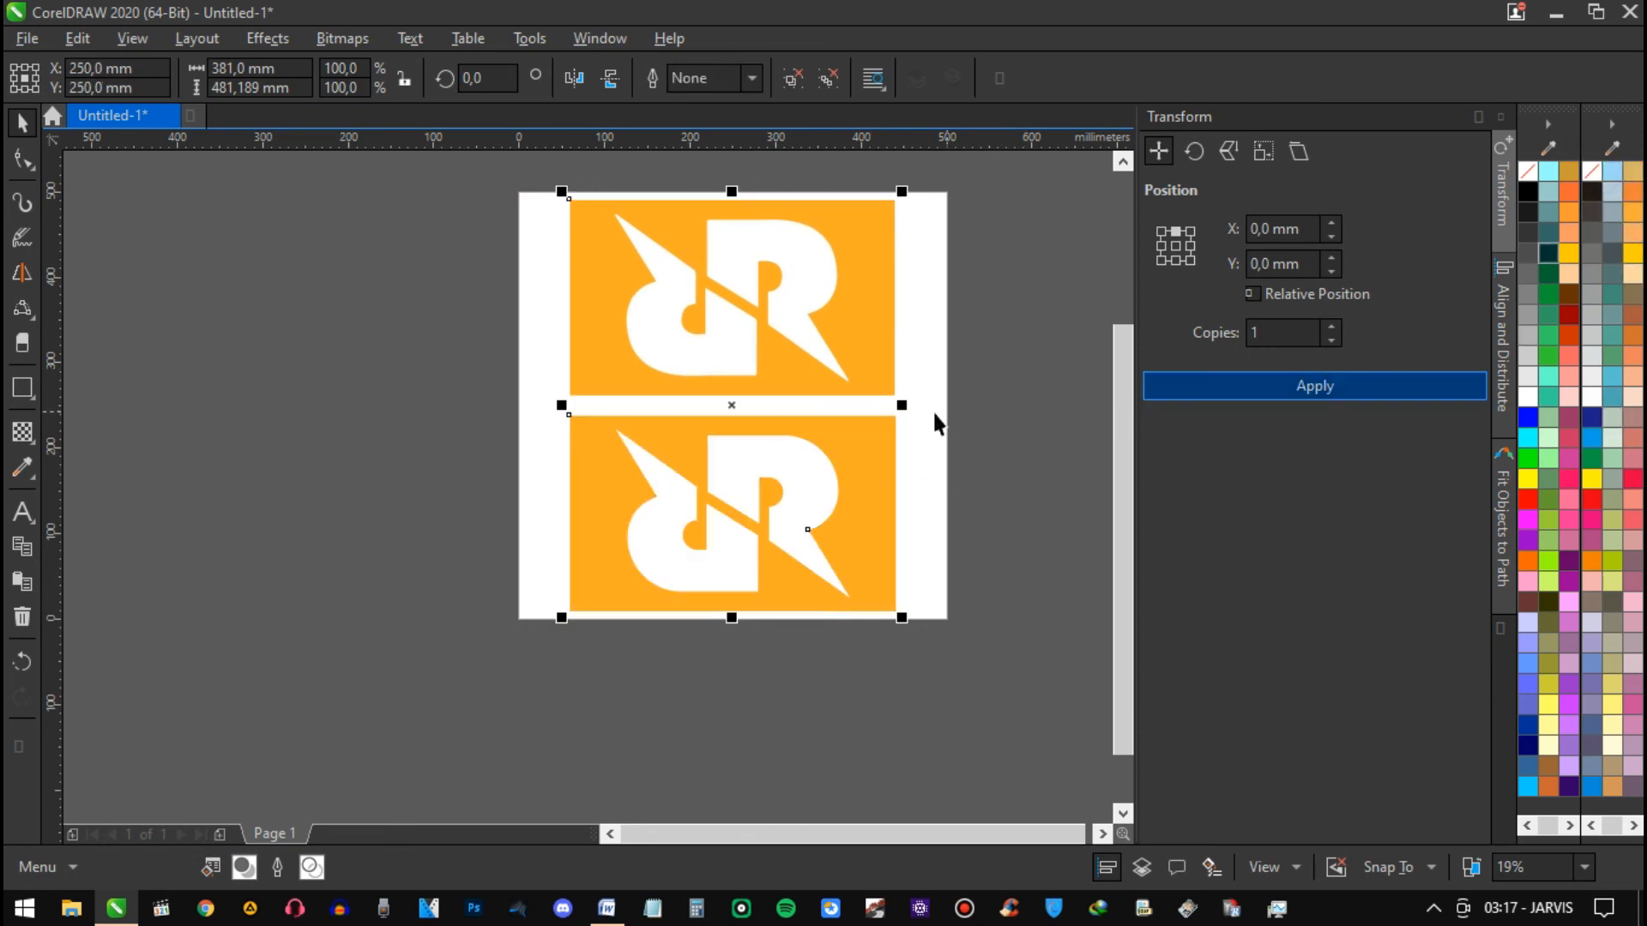
Step: Compare the reference and the recreated logo close up and in a full-screen preview
left_click(980, 398)
left_click_drag(979, 396, 897, 460)
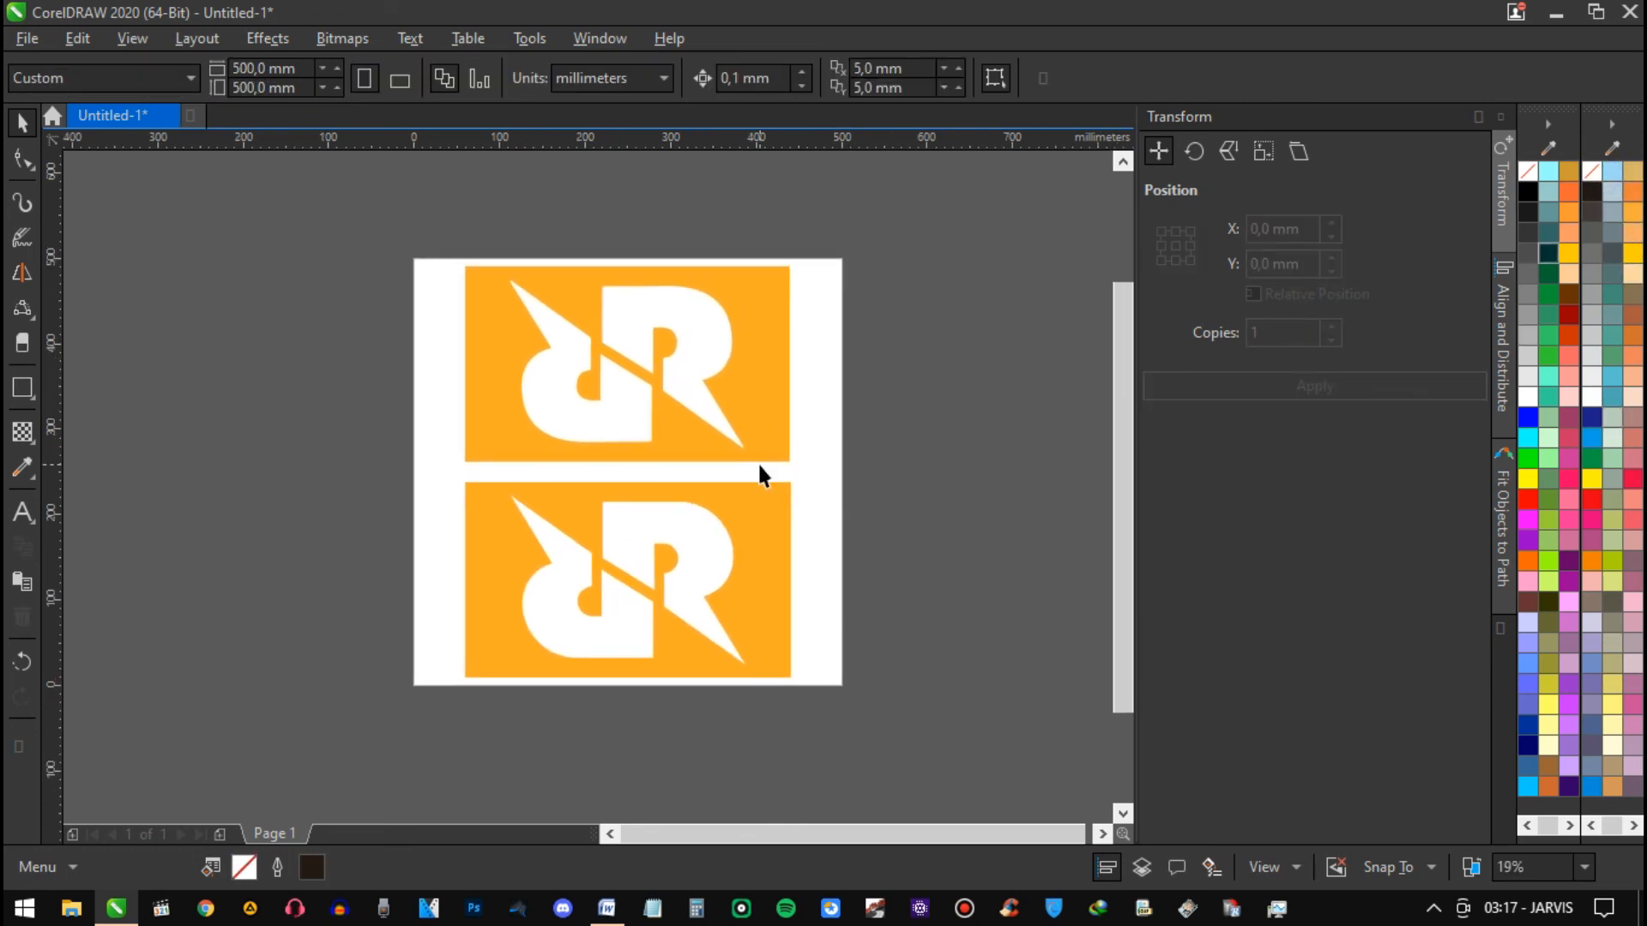
key("z")
left_click_drag(776, 560, 854, 695)
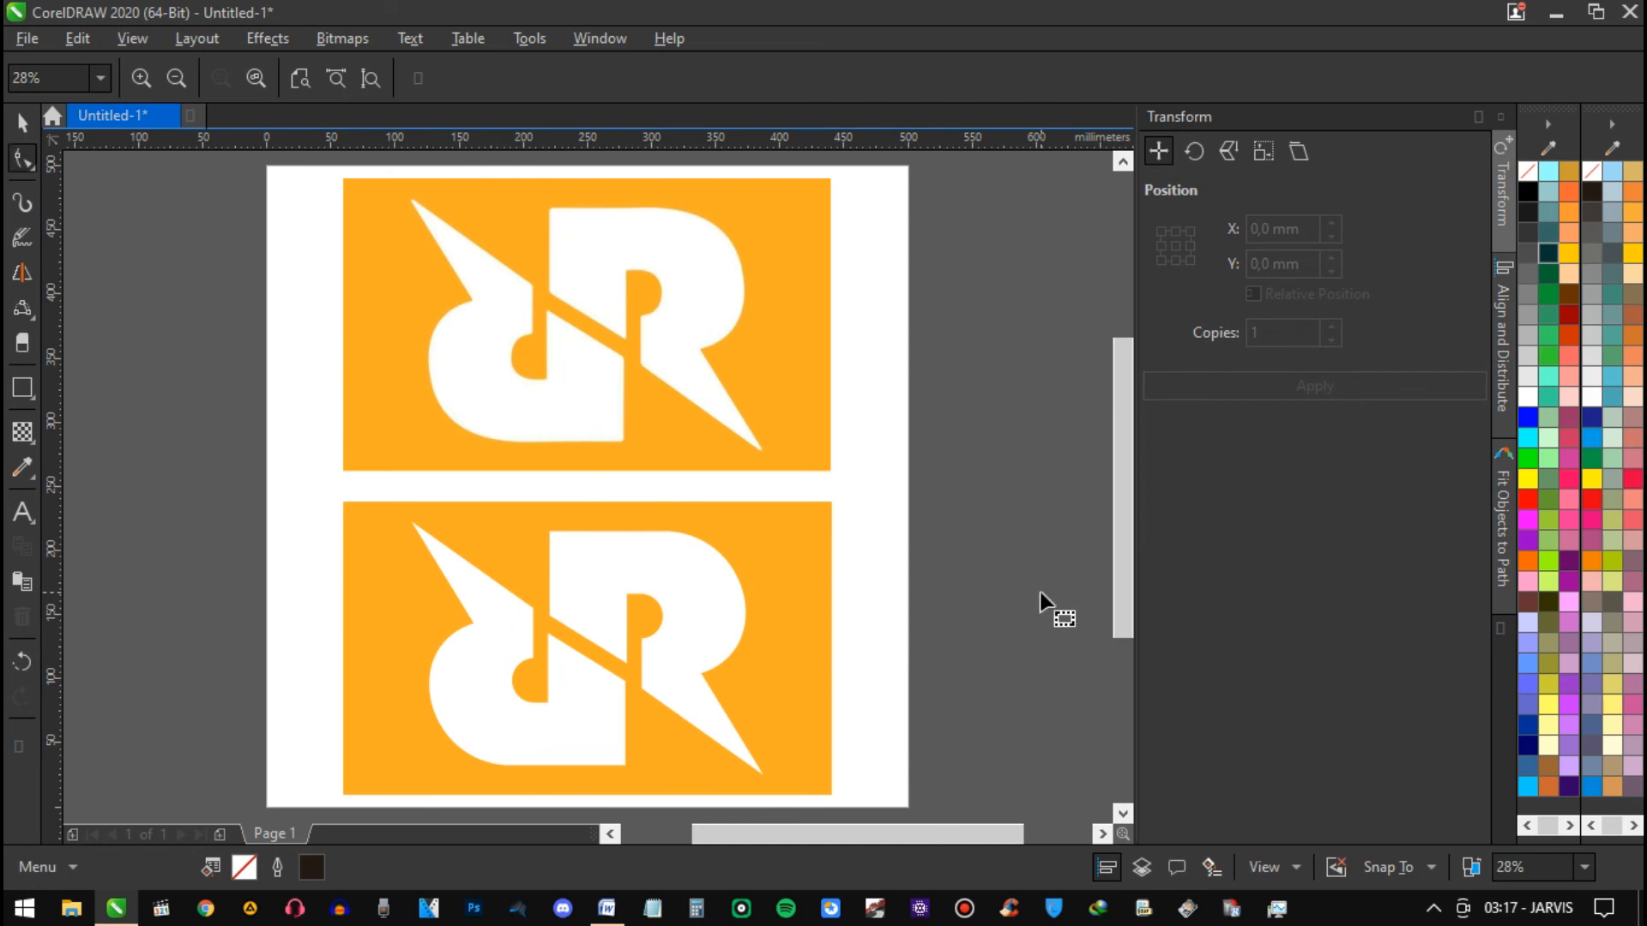
key("F9")
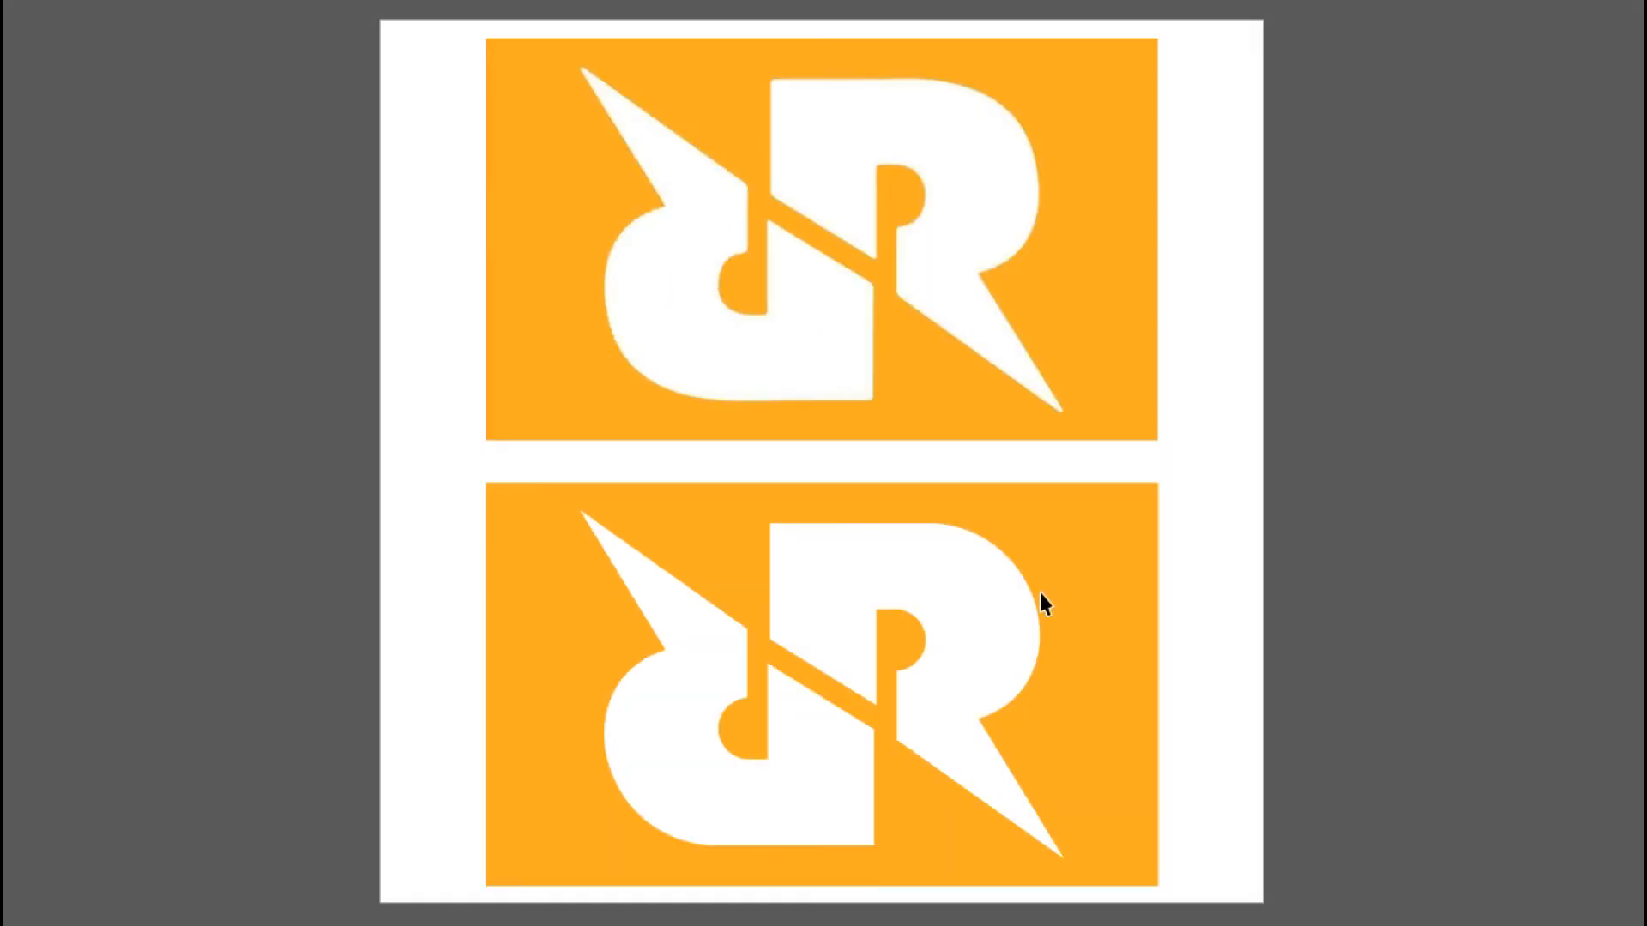